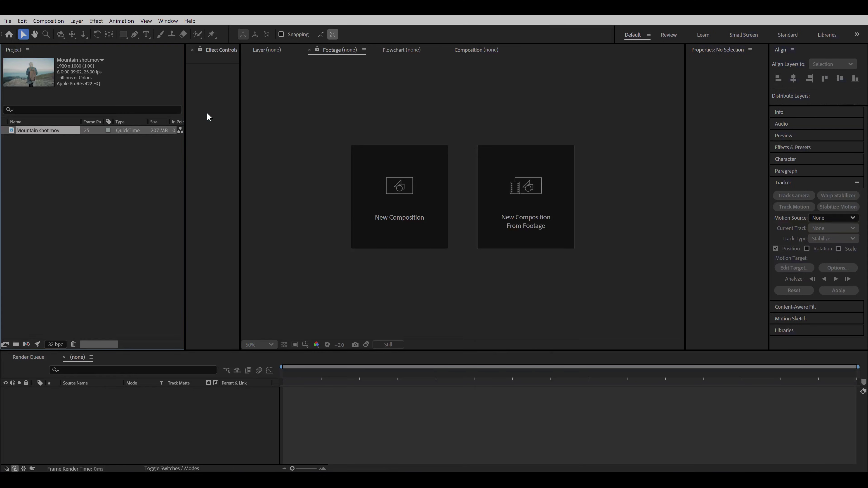
- Preview the Mountain shot.mov footage, create a composition from it, and show it at 100% magnification
{"action": "double_click", "coordinate": [56, 130]}
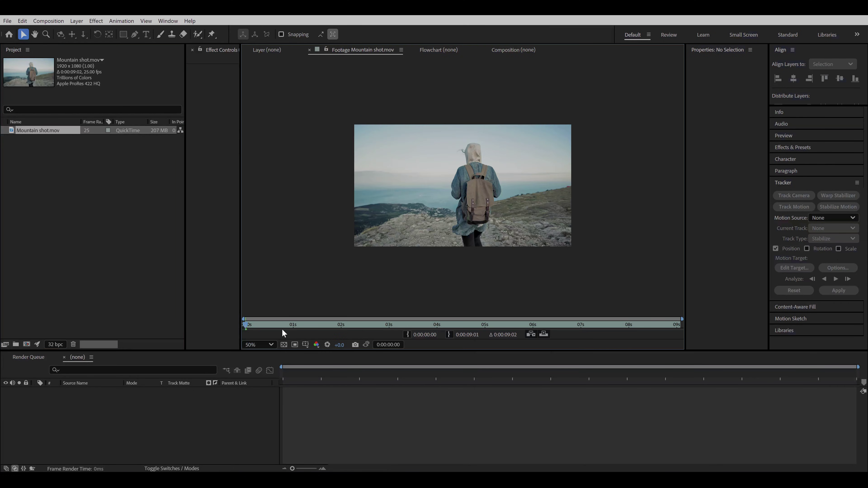
{"action": "left_click_drag", "start_coordinate": [250, 328], "coordinate": [530, 329]}
{"action": "left_click_drag", "start_coordinate": [34, 130], "coordinate": [40, 296]}
{"action": "left_click_drag", "start_coordinate": [29, 346], "coordinate": [27, 345]}
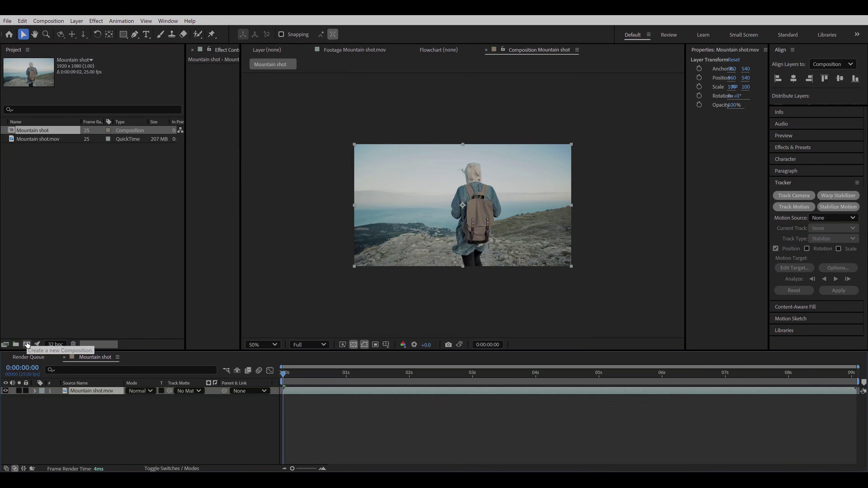
{"action": "left_click_drag", "start_coordinate": [297, 378], "coordinate": [247, 397]}
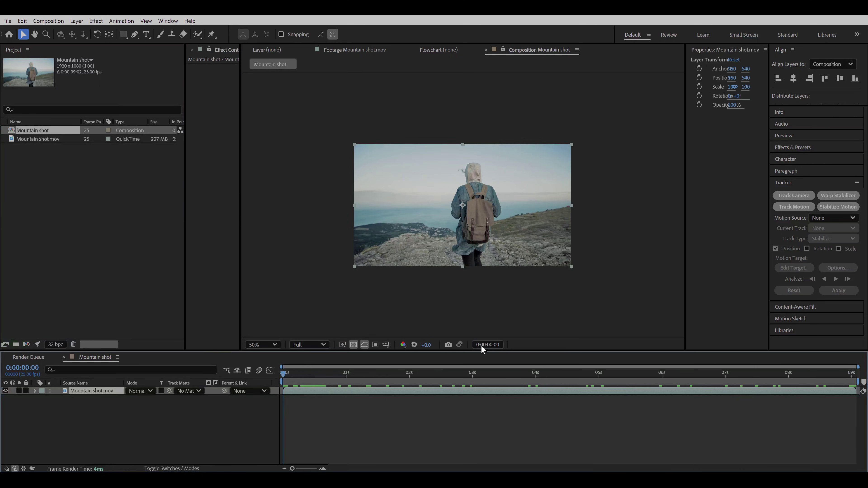
{"action": "key", "text": "slash"}
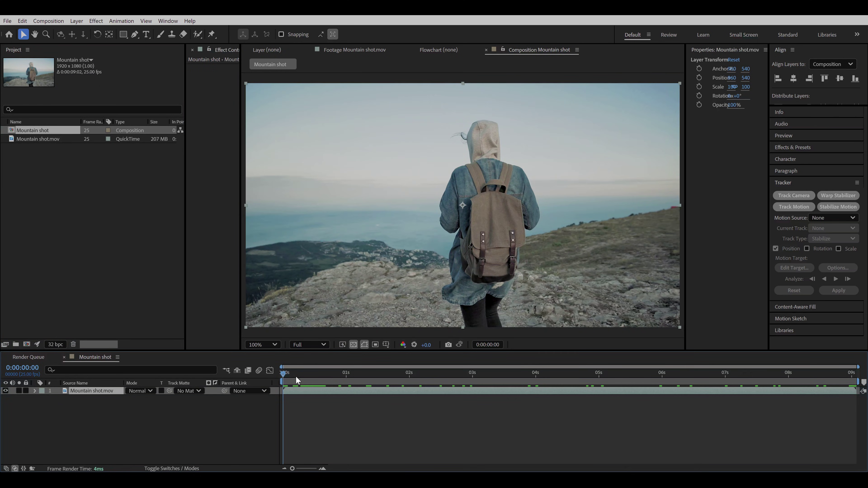
{"action": "left_click_drag", "start_coordinate": [296, 377], "coordinate": [268, 389]}
- Duplicate the Mountain shot.mov layer and rename the lower copy BG
{"action": "key", "text": "ctrl+d"}
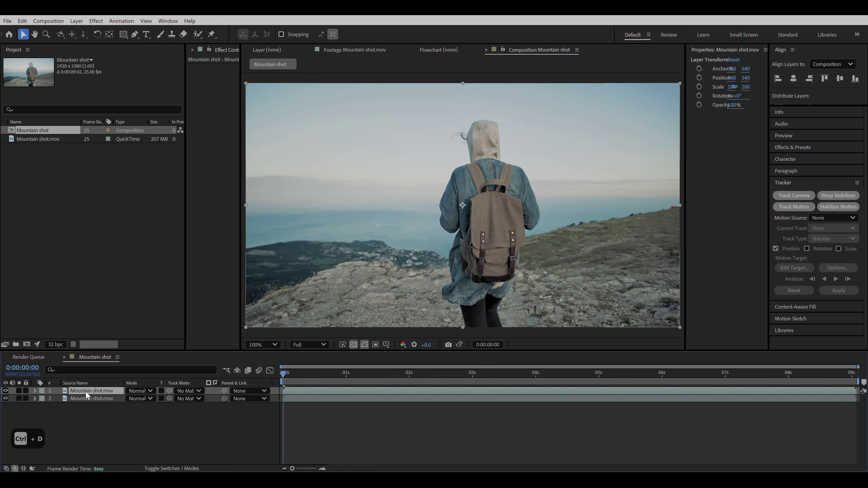
{"action": "right_click", "coordinate": [84, 397]}
{"action": "left_click", "coordinate": [103, 377]}
{"action": "type", "text": "BG"}
{"action": "key", "text": "Return"}
- Select the woman on the upper Mountain shot.mov layer with the Roto Brush, covering her hood, jacket and backpack
{"action": "left_click", "coordinate": [95, 391]}
{"action": "left_click", "coordinate": [198, 34]}
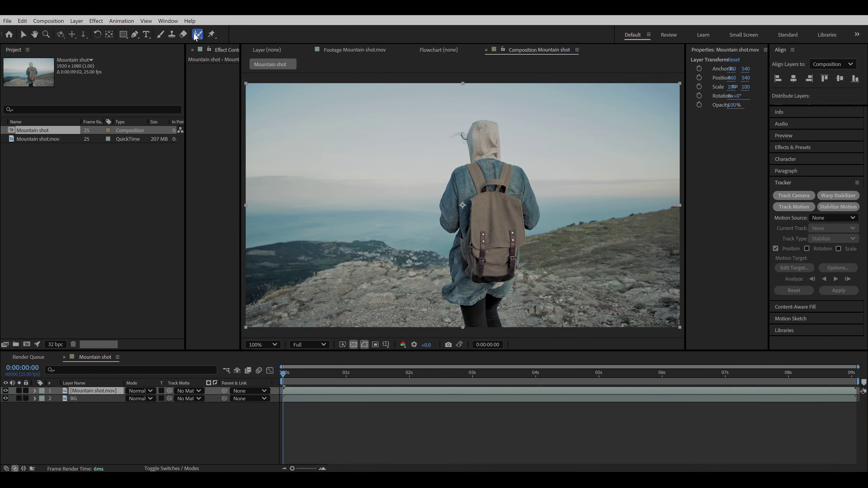
{"action": "double_click", "coordinate": [297, 392]}
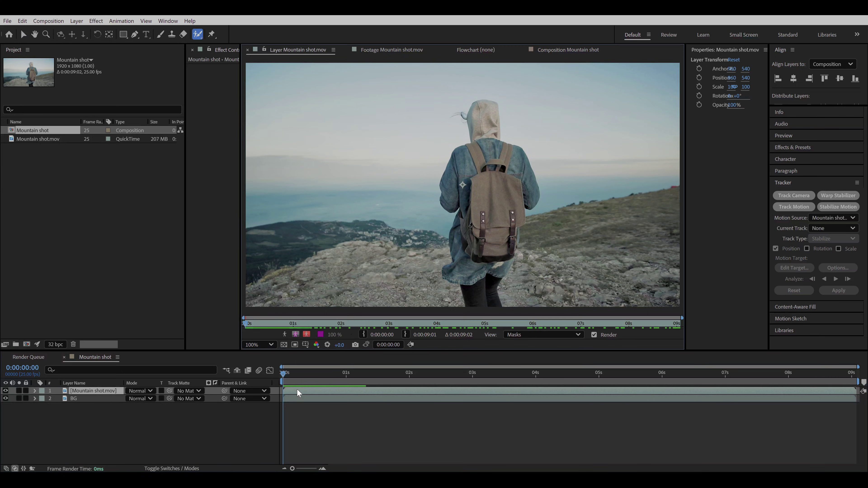
{"action": "left_click_drag", "start_coordinate": [469, 158], "coordinate": [503, 156]}
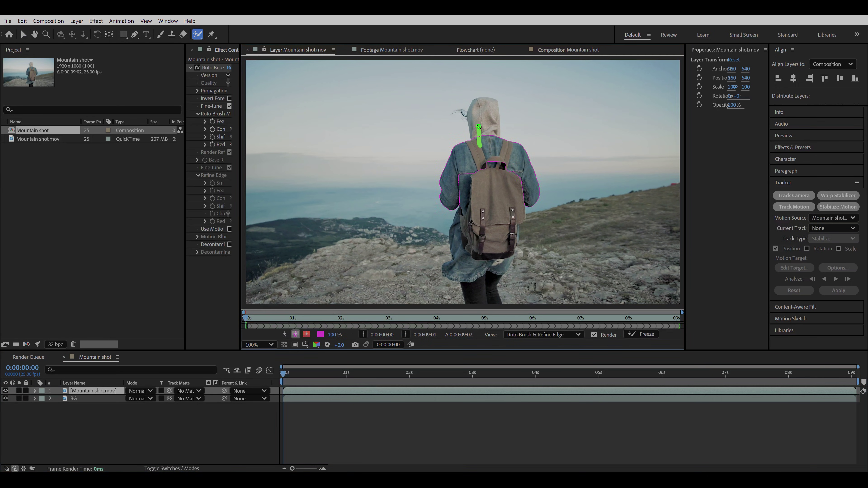
{"action": "scroll", "coordinate": [513, 150], "scroll_direction": "down", "scroll_amount": 5}
{"action": "scroll", "coordinate": [488, 218], "scroll_direction": "up", "scroll_amount": 3}
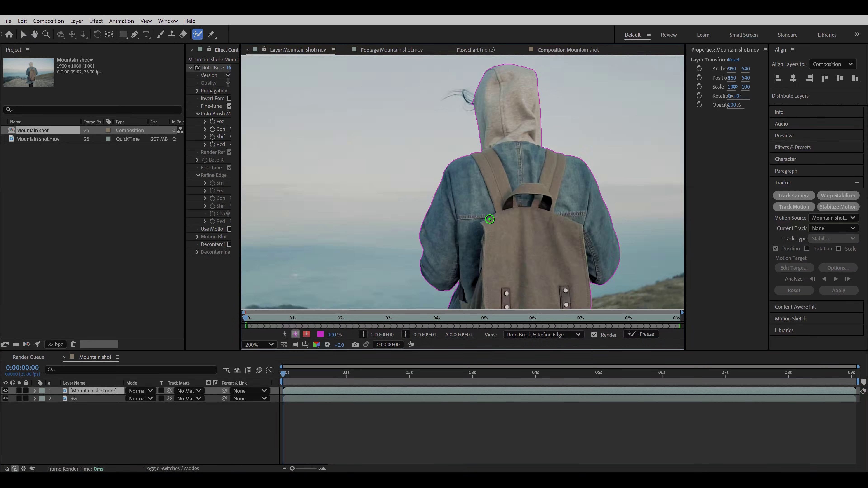
{"action": "left_click_drag", "start_coordinate": [489, 154], "coordinate": [486, 244]}
- Paint over the loose hair strands beside the hood with the Refine Edge tool
{"action": "left_click", "coordinate": [200, 37]}
{"action": "left_click", "coordinate": [242, 44]}
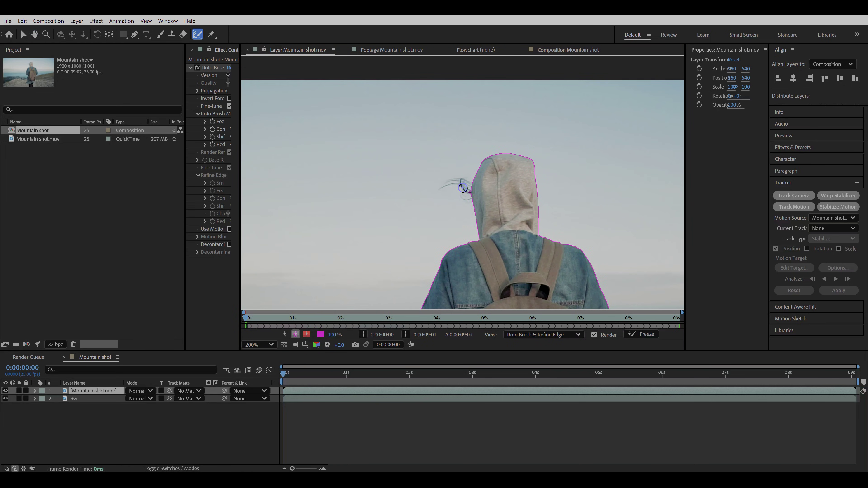
{"action": "left_click_drag", "start_coordinate": [464, 188], "coordinate": [457, 190]}
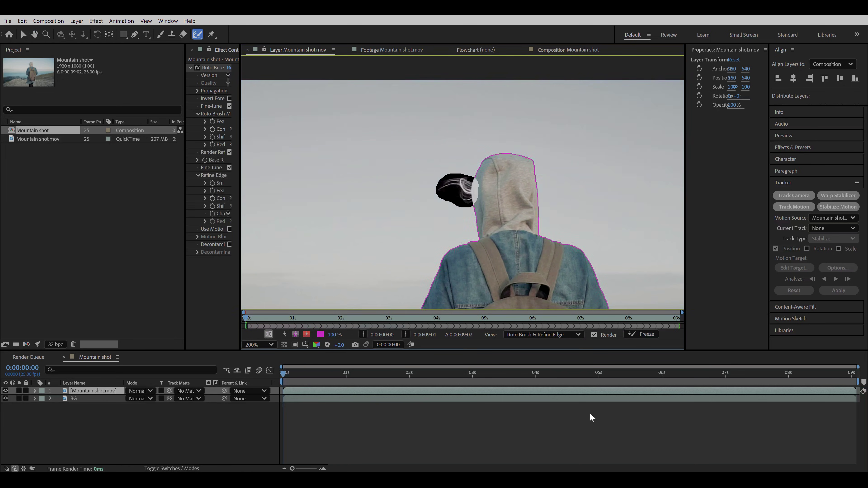
- Propagate the Roto Brush selection forward through the clip, checking the edges around the outstretched hand
{"action": "key", "text": "shift+/"}
{"action": "key", "text": "space"}
{"action": "key", "text": "space"}
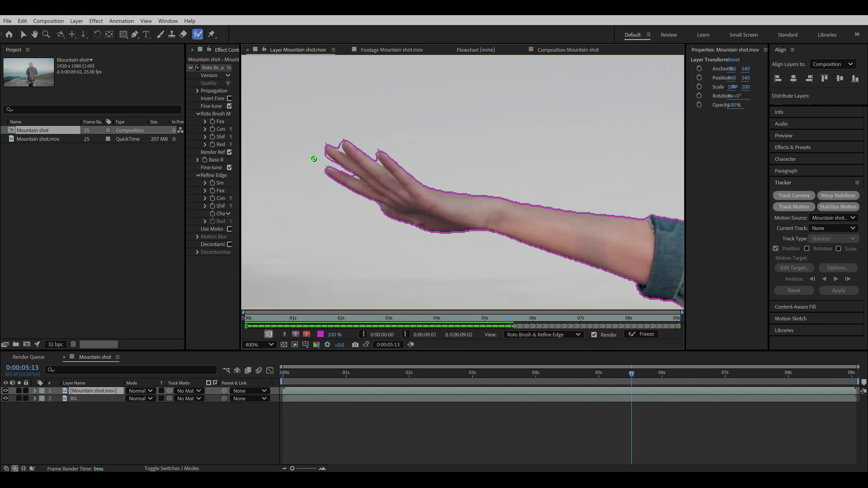
{"action": "scroll", "coordinate": [375, 161], "scroll_direction": "up", "scroll_amount": 1}
{"action": "scroll", "coordinate": [453, 218], "scroll_direction": "down", "scroll_amount": 3}
{"action": "key", "text": "space"}
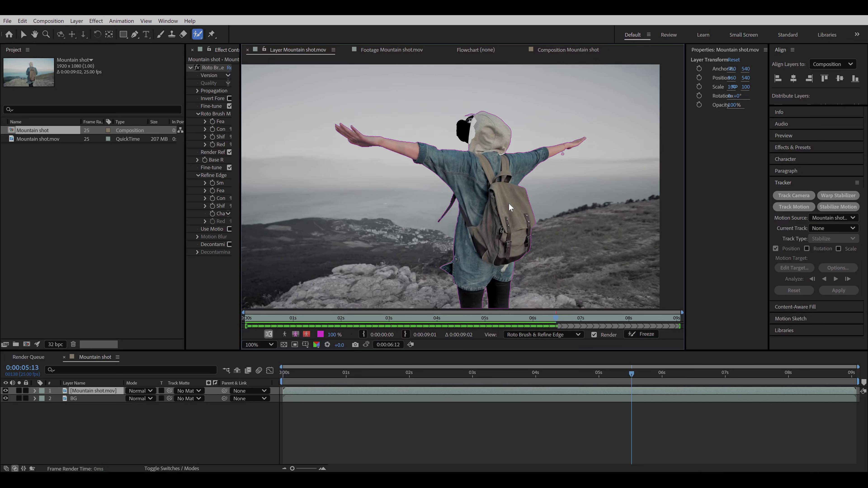
{"action": "key", "text": "space"}
{"action": "key", "text": "space"}
{"action": "key", "text": "space"}
- Go through the frames around 7 seconds and correct the Roto Brush selection along the torso's edge beside the backpack
{"action": "scroll", "coordinate": [468, 156], "scroll_direction": "up", "scroll_amount": 2}
{"action": "scroll", "coordinate": [468, 206], "scroll_direction": "down", "scroll_amount": 1}
{"action": "key", "text": "Page_Down"}
{"action": "key", "text": "Page_Down"}
{"action": "key", "text": "Page_Down"}
{"action": "key", "text": "Page_Down"}
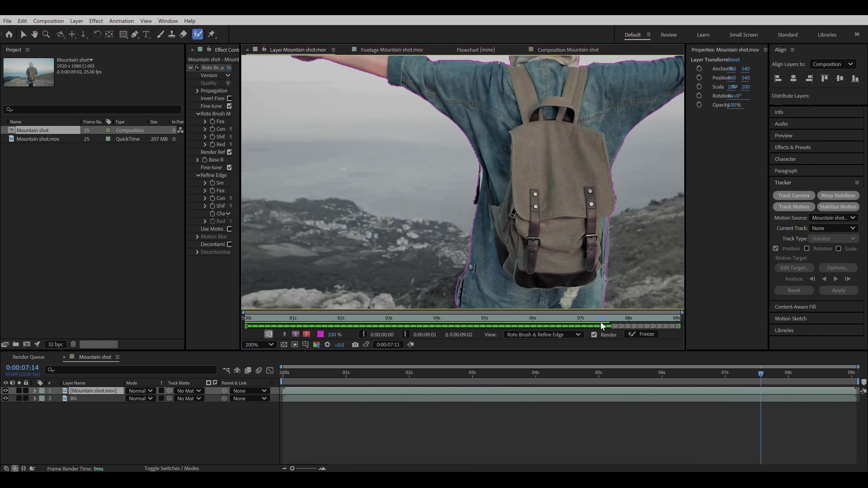
{"action": "scroll", "coordinate": [482, 174], "scroll_direction": "up", "scroll_amount": 1}
{"action": "key", "text": "Page_Up"}
{"action": "key", "text": "Page_Up"}
{"action": "key", "text": "Page_Up"}
{"action": "key", "text": "Page_Up"}
{"action": "key", "text": "Page_Down"}
{"action": "key", "text": "Page_Down"}
{"action": "key", "text": "Page_Down"}
{"action": "key", "text": "Page_Down"}
{"action": "left_click_drag", "start_coordinate": [500, 154], "coordinate": [487, 219]}
- Propagate the corrected selection through the rest of the clip and freeze the Roto Brush result
{"action": "scroll", "coordinate": [475, 191], "scroll_direction": "down", "scroll_amount": 1}
{"action": "key", "text": "space"}
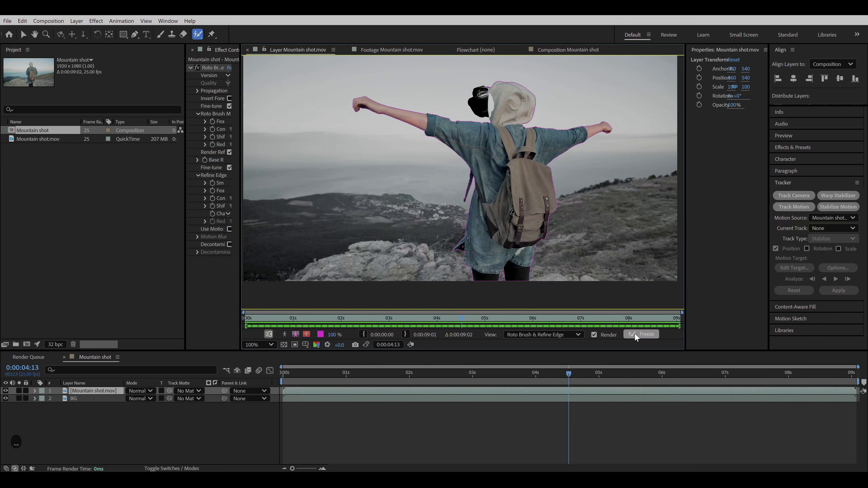
{"action": "left_click", "coordinate": [636, 335]}
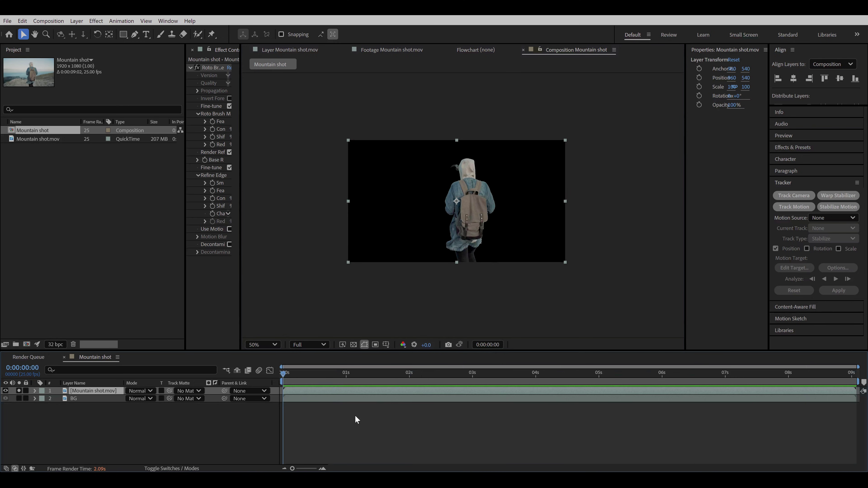
- Save the project as "Day to Night v1" in the Day to Night Tutorial folder
{"action": "key", "text": "ctrl+s"}
{"action": "left_click", "coordinate": [172, 53]}
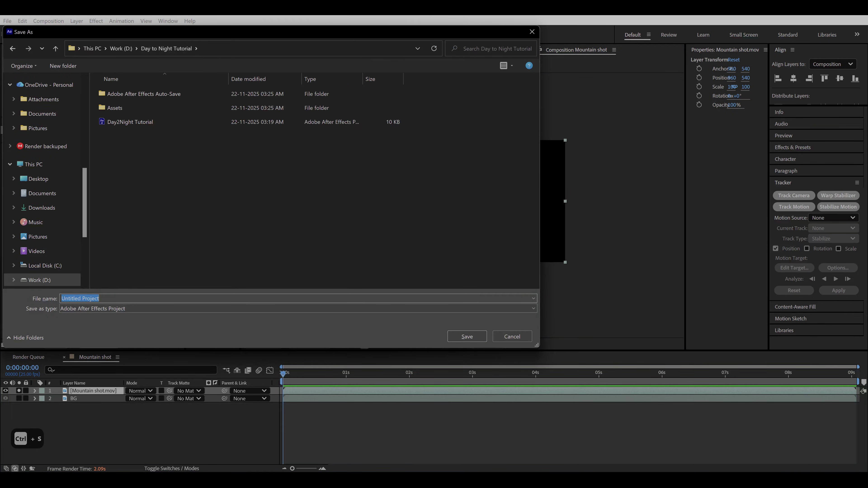
{"action": "type", "text": "Day to Night v1"}
{"action": "key", "text": "Return"}
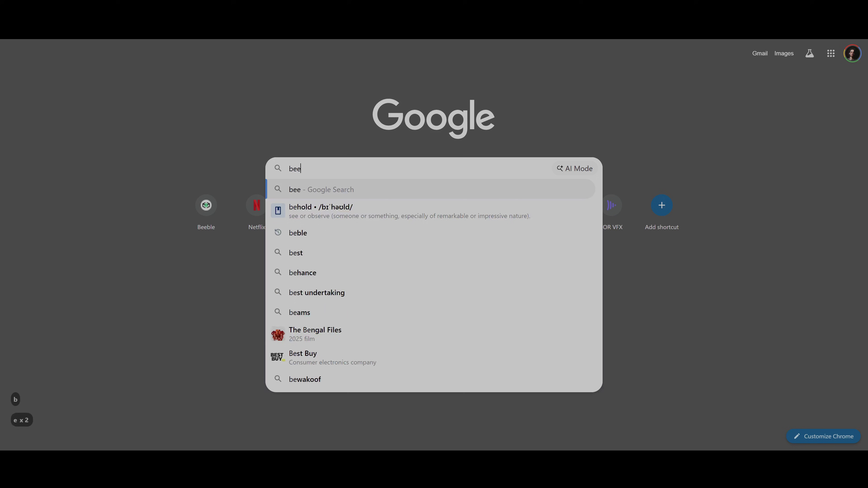
- In the web browser, search Google for beeble, open the Beeble AI site and launch its cloud app
{"action": "type", "text": "ble"}
{"action": "key", "text": "Return"}
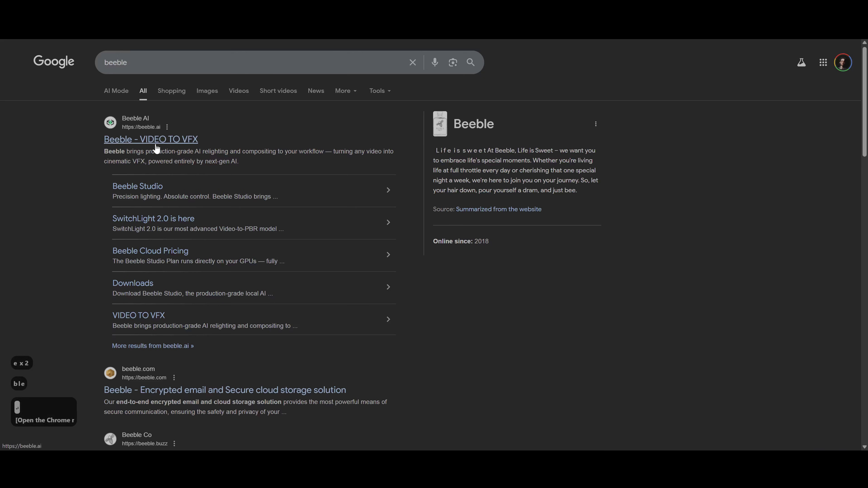
{"action": "left_click", "coordinate": [156, 140]}
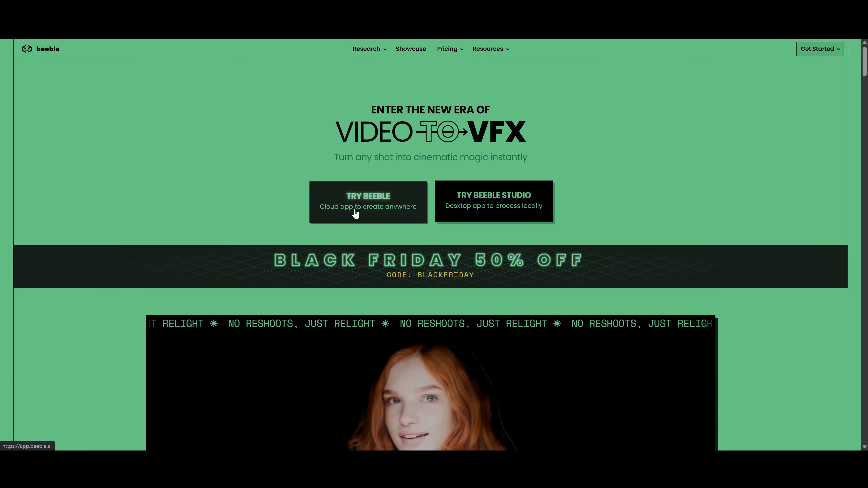
{"action": "left_click", "coordinate": [355, 209]}
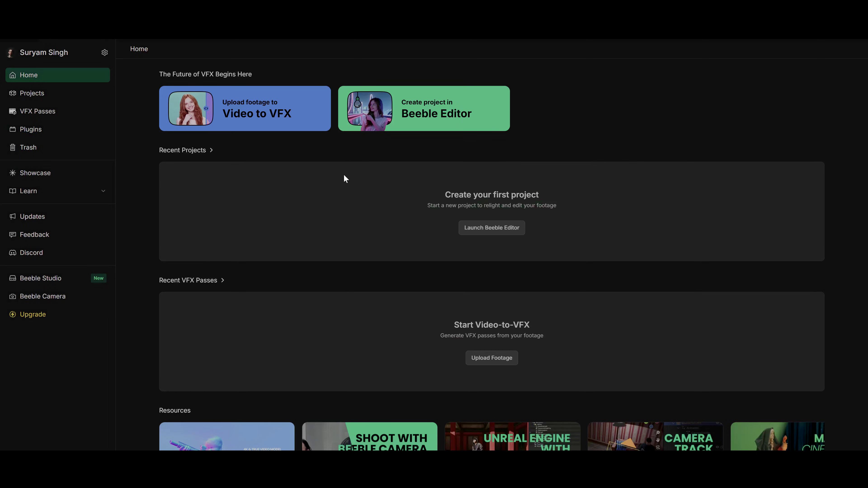
- Start a Video to VFX generation and upload Mountain shot MP4.mp4 as its footage
{"action": "left_click", "coordinate": [250, 109]}
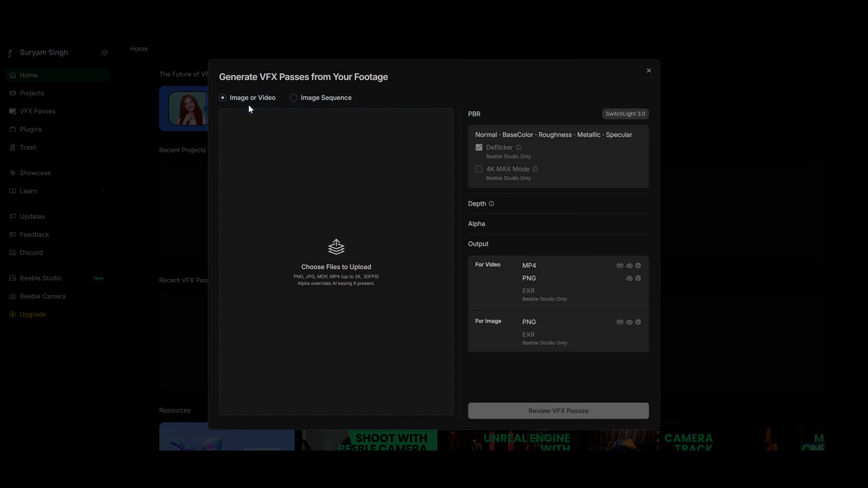
{"action": "key", "text": "alt+Tab"}
{"action": "left_click_drag", "start_coordinate": [707, 173], "coordinate": [325, 226]}
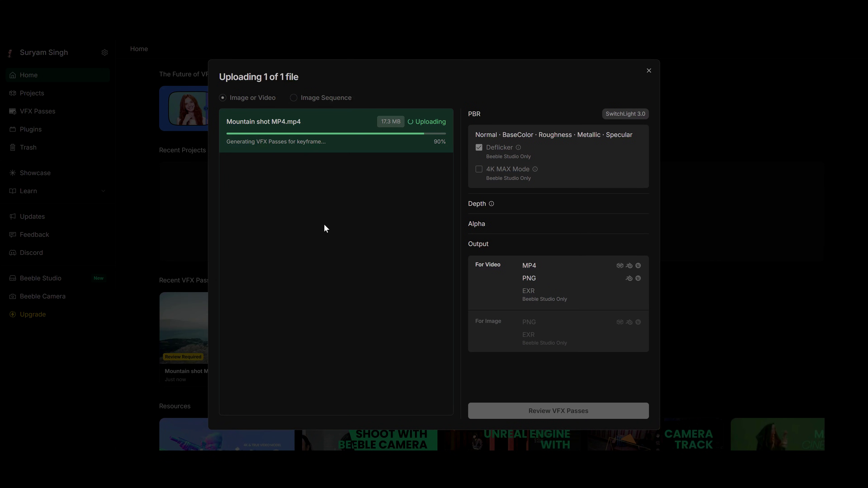
- Review the first-frame previews, comparing the alpha matte with the footage and viewing the Source, Depth, Normal and Alpha passes
{"action": "left_click", "coordinate": [518, 411]}
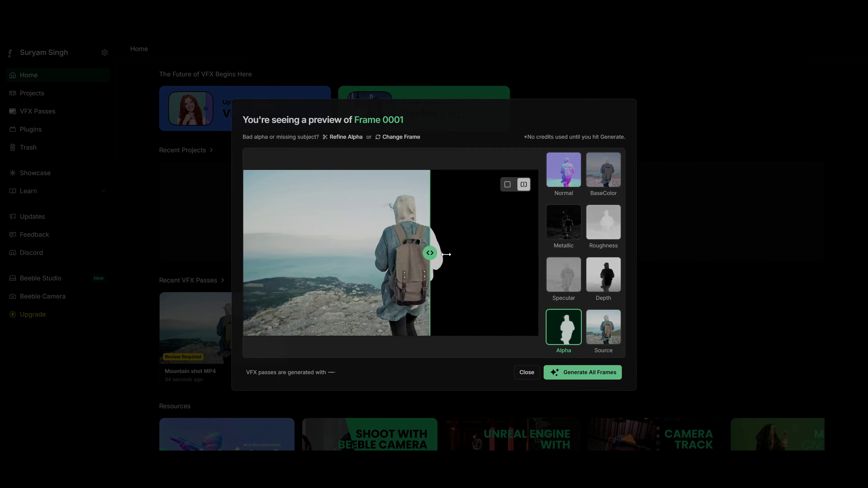
{"action": "left_click_drag", "start_coordinate": [448, 253], "coordinate": [275, 253]}
{"action": "left_click", "coordinate": [604, 326]}
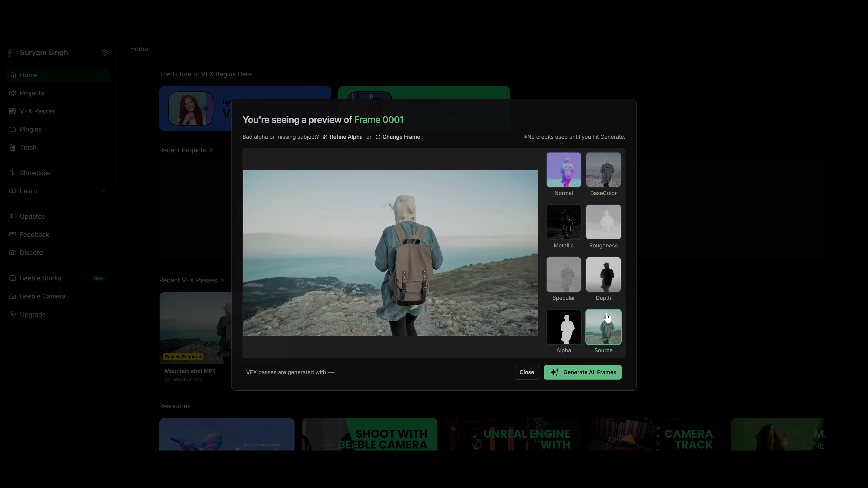
{"action": "left_click", "coordinate": [606, 301]}
{"action": "left_click", "coordinate": [565, 173]}
{"action": "left_click", "coordinate": [569, 327]}
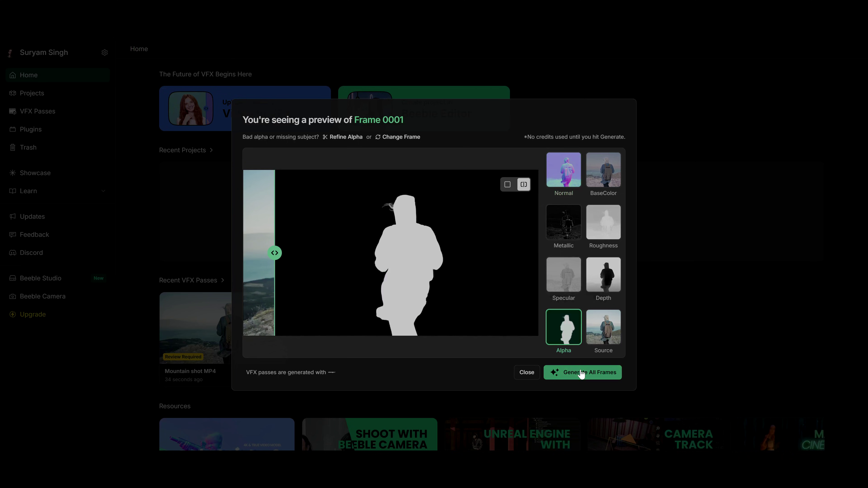
- Generate the VFX passes for all frames and view the finished Alpha pass
{"action": "left_click", "coordinate": [581, 371]}
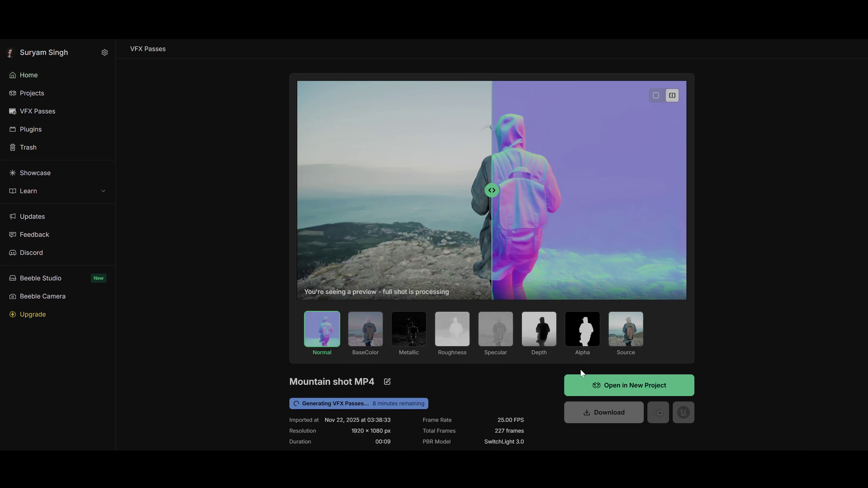
{"action": "scroll", "coordinate": [502, 431], "scroll_direction": "down", "scroll_amount": 1}
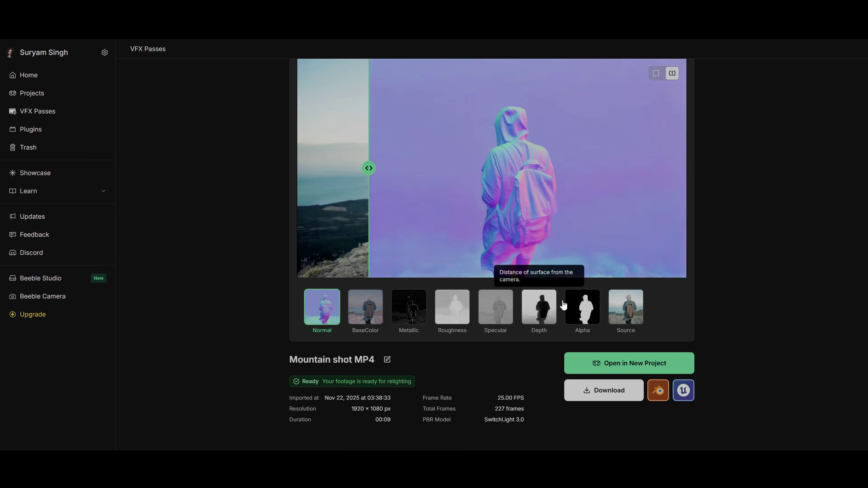
{"action": "left_click", "coordinate": [579, 305]}
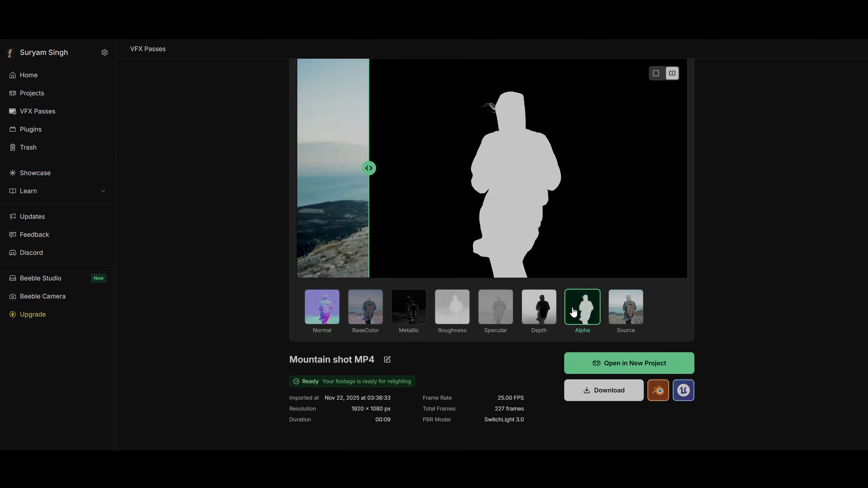
- Download the Alpha pass as PNG images and extract it into the Downloads folder of Day to Night Tutorial
{"action": "left_click", "coordinate": [588, 394]}
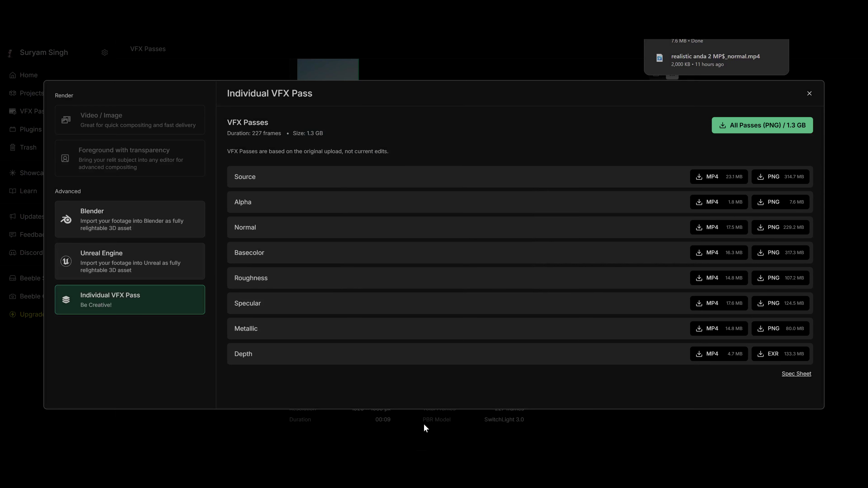
{"action": "left_click", "coordinate": [415, 479]}
{"action": "key", "text": "alt+Tab"}
{"action": "left_click_drag", "start_coordinate": [623, 127], "coordinate": [447, 109]}
{"action": "left_click", "coordinate": [383, 144]}
{"action": "double_click", "coordinate": [429, 202]}
{"action": "right_click", "coordinate": [434, 178]}
{"action": "left_click", "coordinate": [466, 237]}
{"action": "left_click", "coordinate": [511, 338]}
- In After Effects, import the Alpha images starting at Alpha_000001 from the Mountain shot MP4_Alpha folder as a PNG sequence
{"action": "double_click", "coordinate": [49, 228]}
{"action": "left_click", "coordinate": [161, 50]}
{"action": "double_click", "coordinate": [132, 121]}
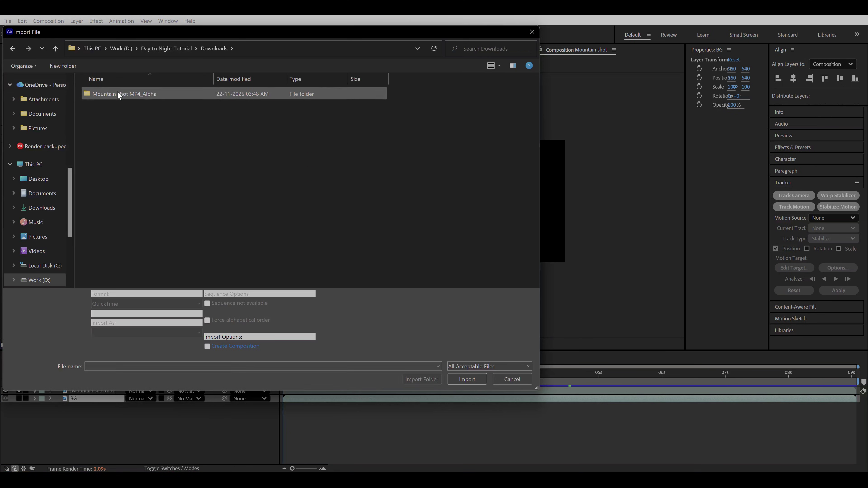
{"action": "double_click", "coordinate": [118, 91]}
{"action": "double_click", "coordinate": [117, 94]}
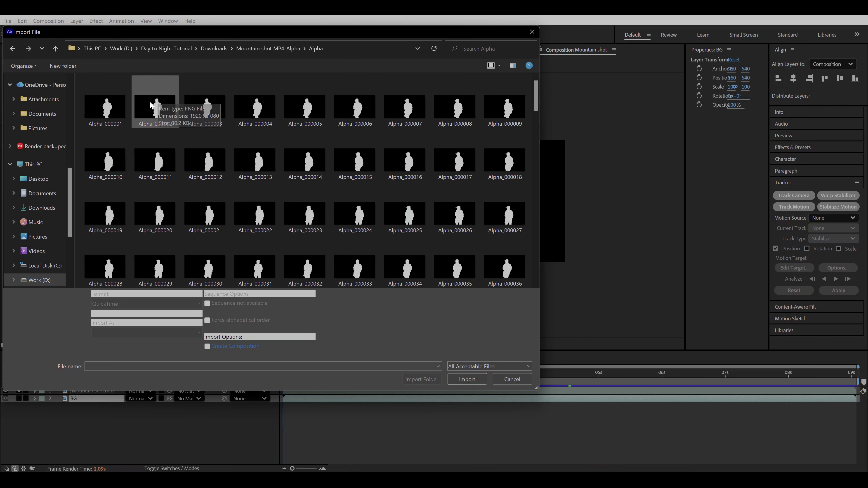
{"action": "left_click", "coordinate": [109, 114]}
{"action": "left_click", "coordinate": [207, 303]}
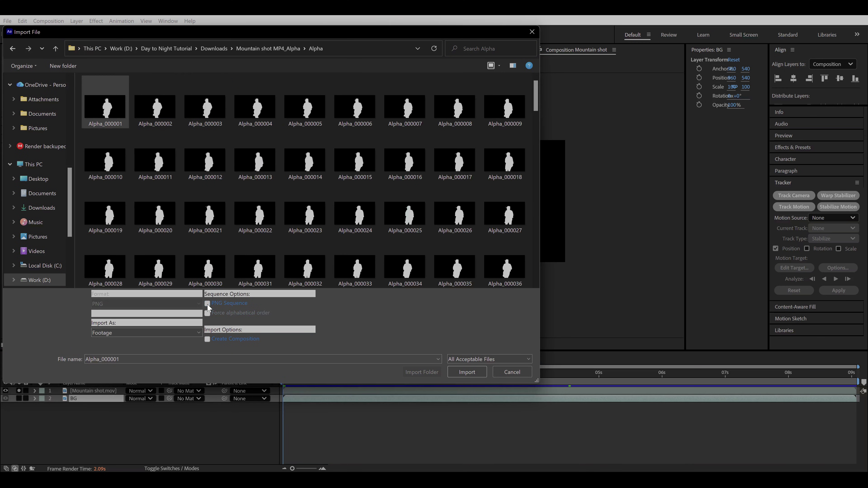
{"action": "left_click", "coordinate": [476, 372]}
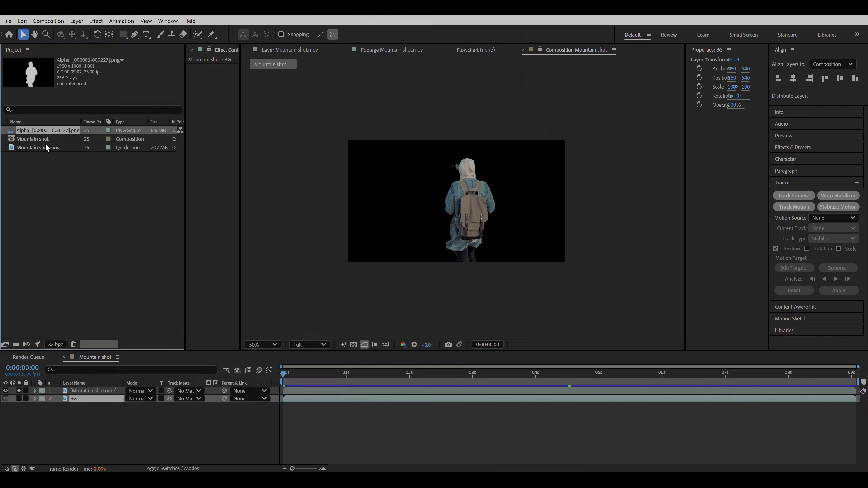
{"action": "left_click_drag", "start_coordinate": [301, 380], "coordinate": [307, 377]}
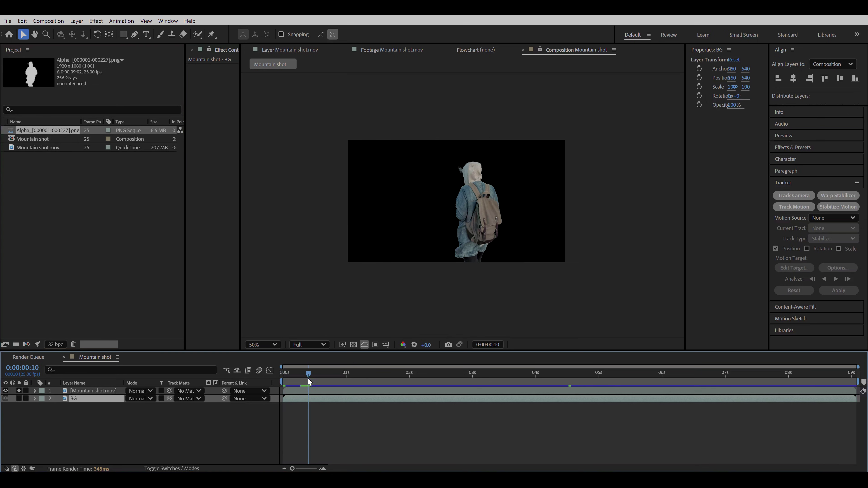
- Check the Mountain shot composition's frame rate and set the Alpha PNG sequence's assumed frame rate to 25 frames per second
{"action": "left_click", "coordinate": [330, 415]}
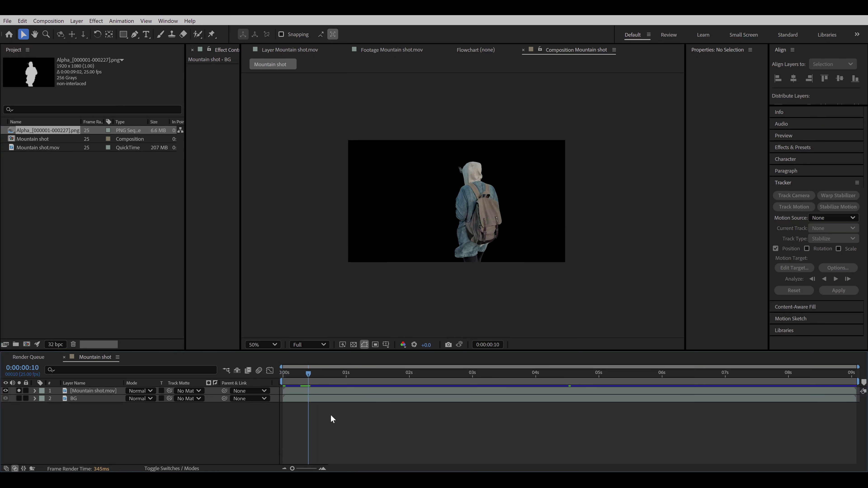
{"action": "key", "text": "ctrl+k"}
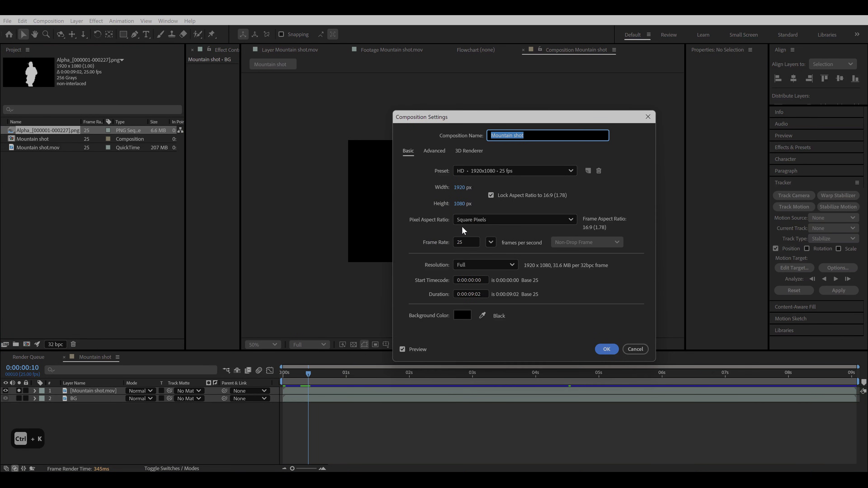
{"action": "left_click", "coordinate": [632, 349]}
{"action": "right_click", "coordinate": [41, 129]}
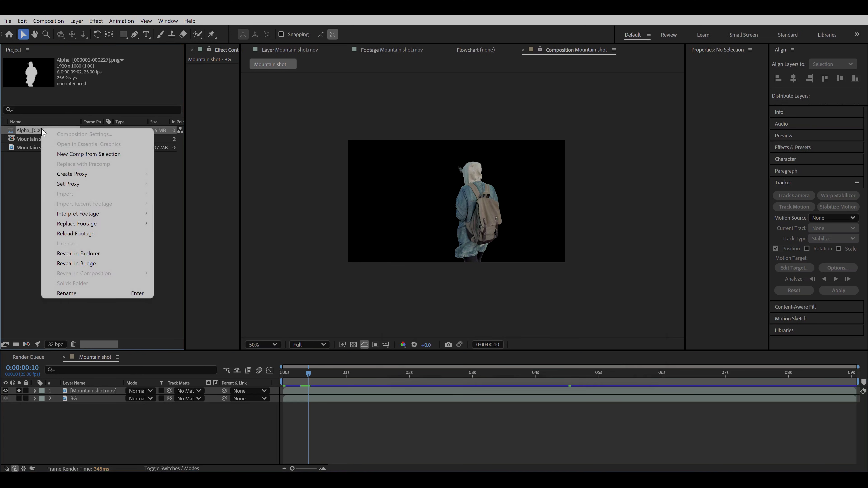
{"action": "mouse_move", "coordinate": [71, 214]}
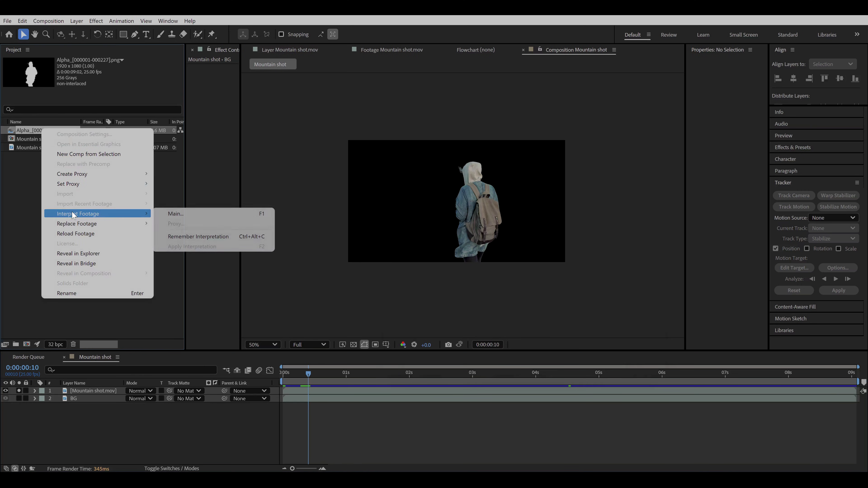
{"action": "left_click", "coordinate": [184, 217]}
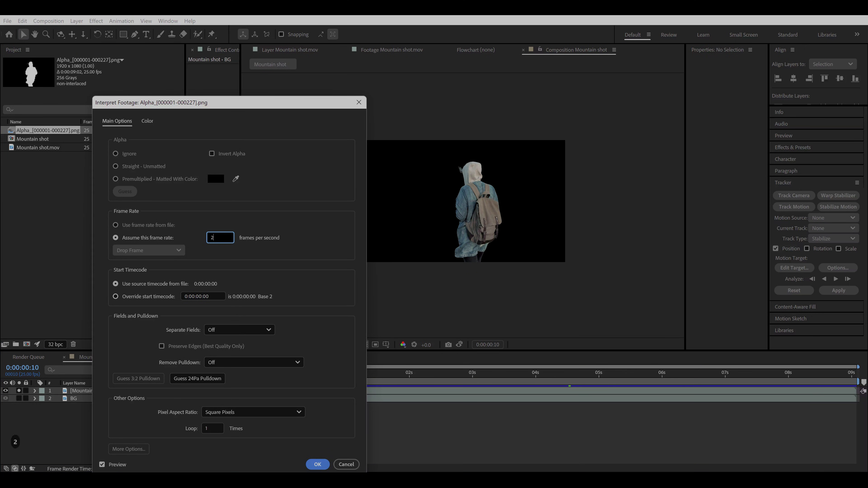
{"action": "left_click", "coordinate": [316, 464]}
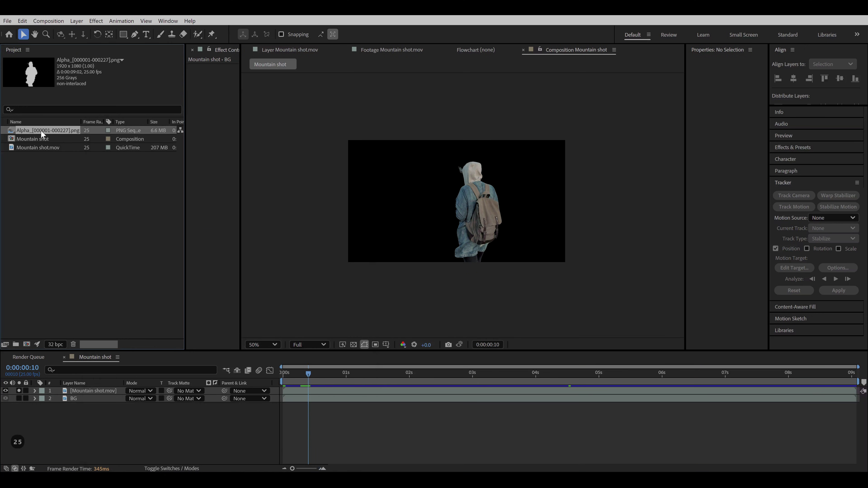
- Add the Alpha sequence as the uppermost layer, duplicate BG directly beneath it, and rename the copy Roto
{"action": "left_click_drag", "start_coordinate": [58, 385], "coordinate": [59, 394]}
{"action": "left_click", "coordinate": [74, 407]}
{"action": "key", "text": "ctrl+d"}
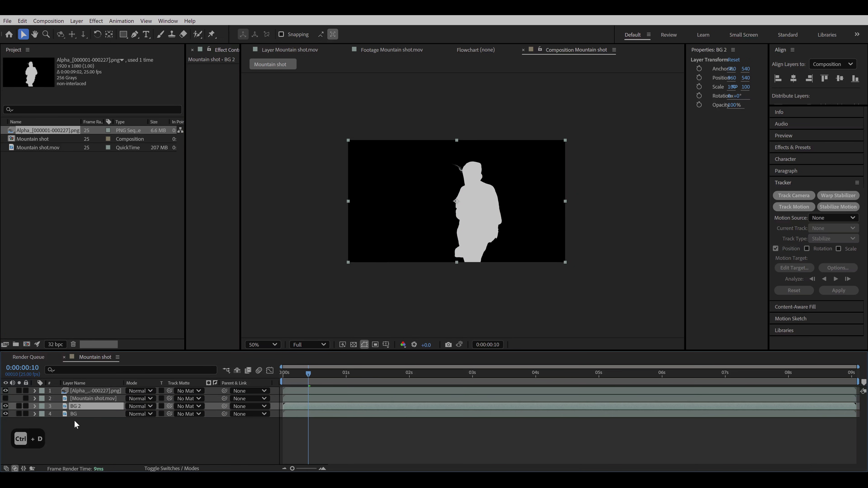
{"action": "left_click_drag", "start_coordinate": [76, 406], "coordinate": [79, 399]}
{"action": "right_click", "coordinate": [79, 399]}
{"action": "left_click", "coordinate": [107, 372]}
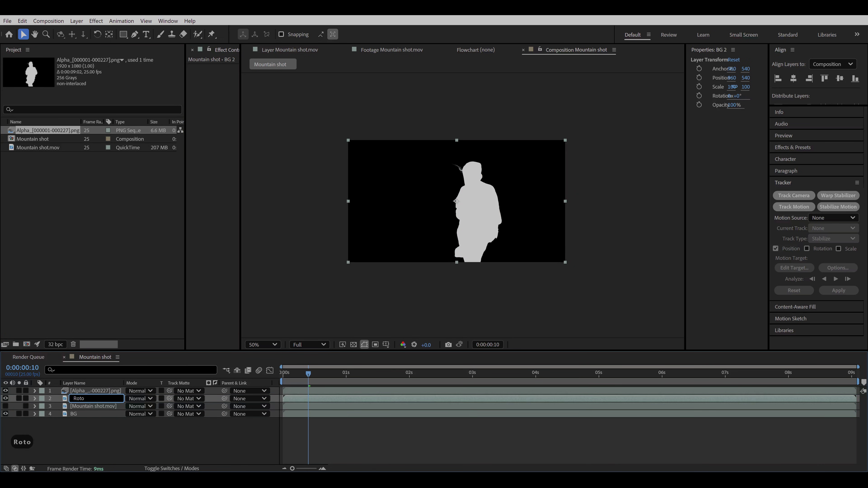
{"action": "key", "text": "Return"}
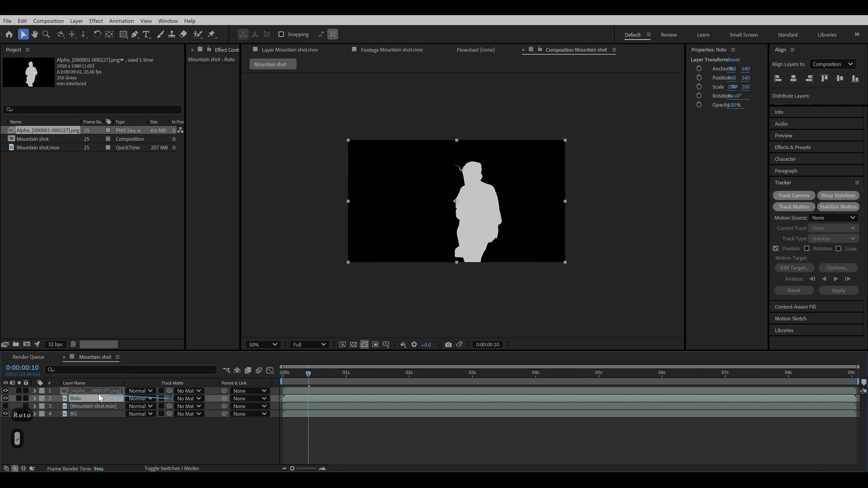
- Use the Alpha sequence as the Roto layer's luma track matte and solo Roto to check the cutout
{"action": "left_click_drag", "start_coordinate": [94, 391], "coordinate": [89, 390]}
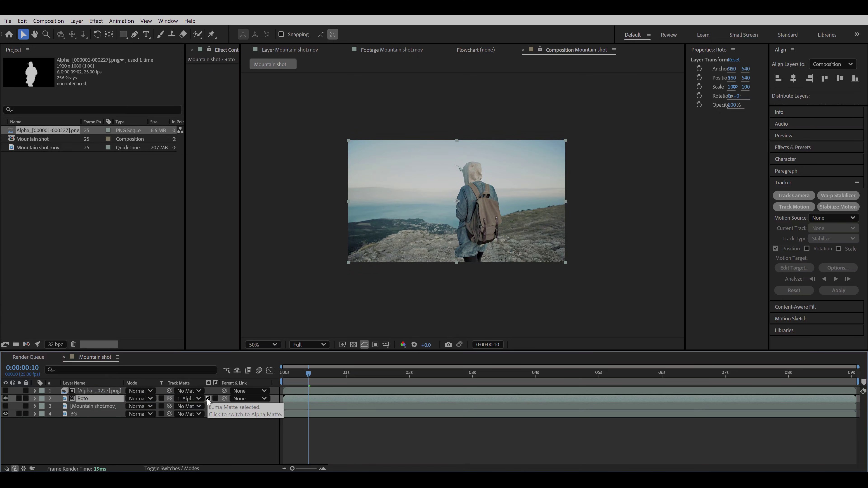
{"action": "left_click", "coordinate": [20, 398]}
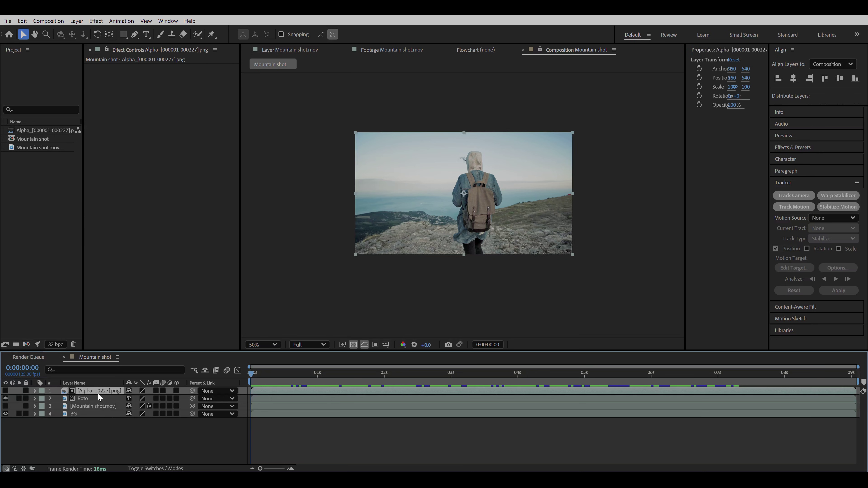
- Duplicate the Alpha layer and pre-compose the matte copy with the Roto layer as Roto
{"action": "key", "text": "ctrl+d"}
{"action": "left_click", "coordinate": [93, 399]}
{"action": "left_click", "coordinate": [89, 406], "text": "shift"}
{"action": "key", "text": "ctrl+shift+c"}
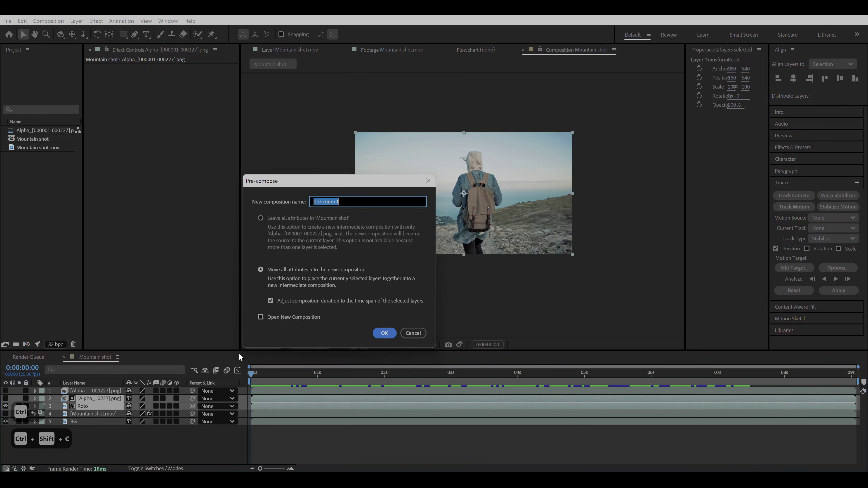
{"action": "type", "text": "Roto"}
{"action": "key", "text": "Return"}
- Place the Mountain shot.mov layer below BG and hide it from the layer list as a shy layer
{"action": "left_click", "coordinate": [100, 414]}
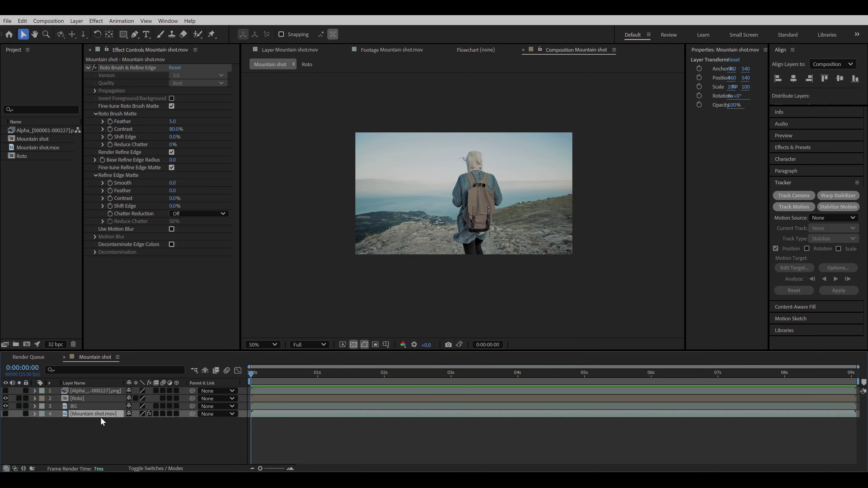
{"action": "left_click", "coordinate": [129, 413]}
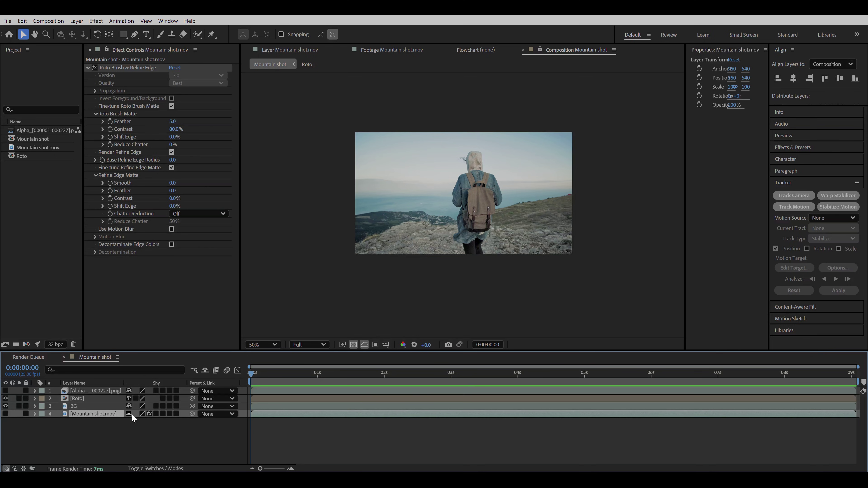
{"action": "left_click", "coordinate": [205, 371]}
- Duplicate BG above Roto and pre-compose the copy with the remaining Alpha layer as Camera
{"action": "left_click", "coordinate": [85, 407]}
{"action": "key", "text": "ctrl+d"}
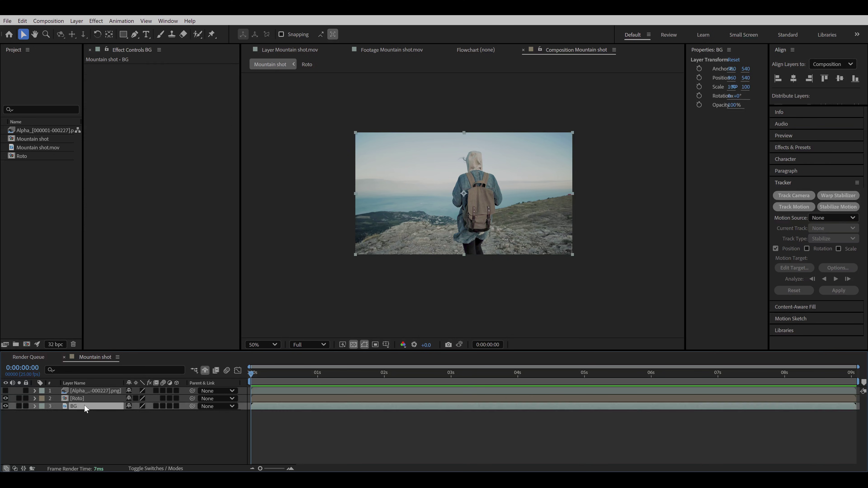
{"action": "left_click_drag", "start_coordinate": [80, 406], "coordinate": [80, 394]}
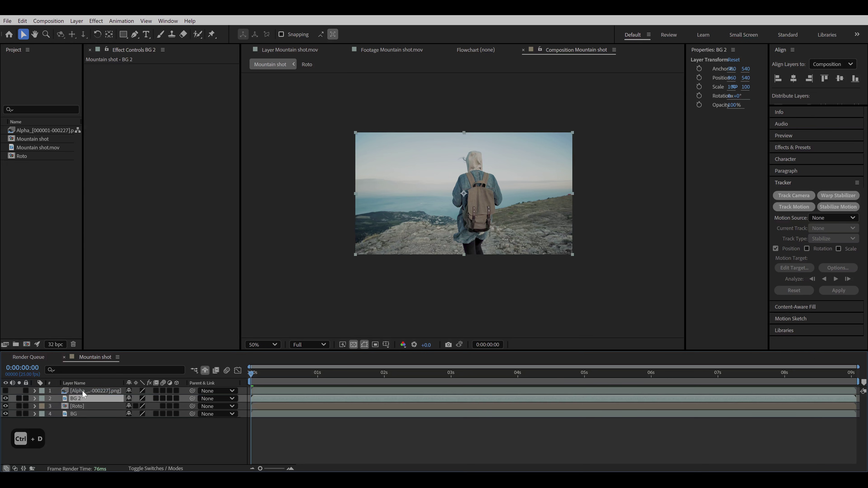
{"action": "left_click", "coordinate": [82, 391], "text": "ctrl"}
{"action": "key", "text": "ctrl+shift+c"}
{"action": "type", "text": "Ca"}
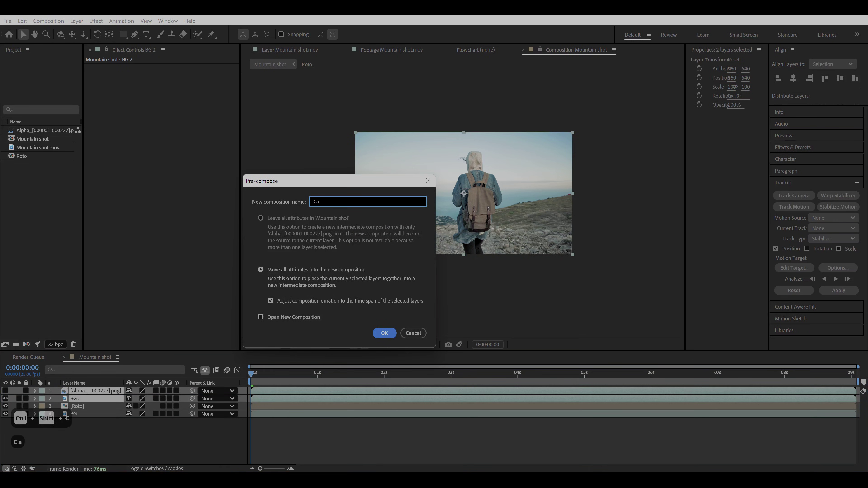
{"action": "type", "text": "mera"}
{"action": "key", "text": "Return"}
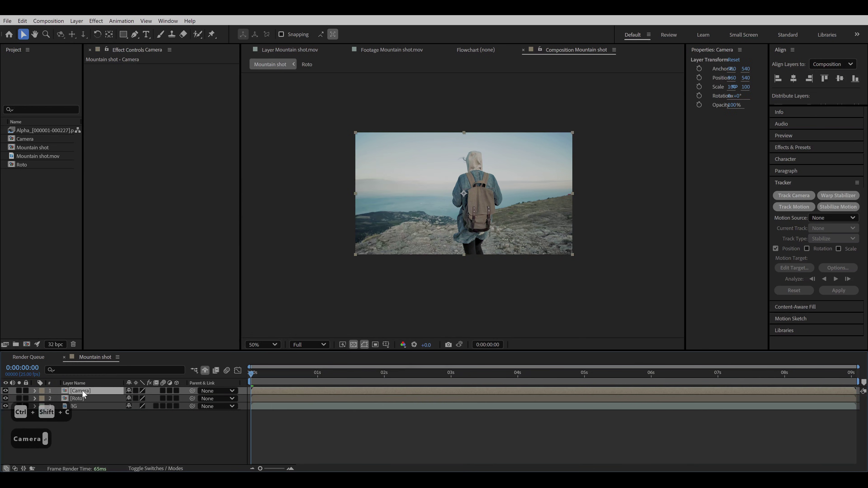
- In the Camera composition, matte Mountain shot.mov with the inverted luma of the Alpha layer and scrub through the result
{"action": "double_click", "coordinate": [82, 390]}
{"action": "left_click", "coordinate": [94, 399]}
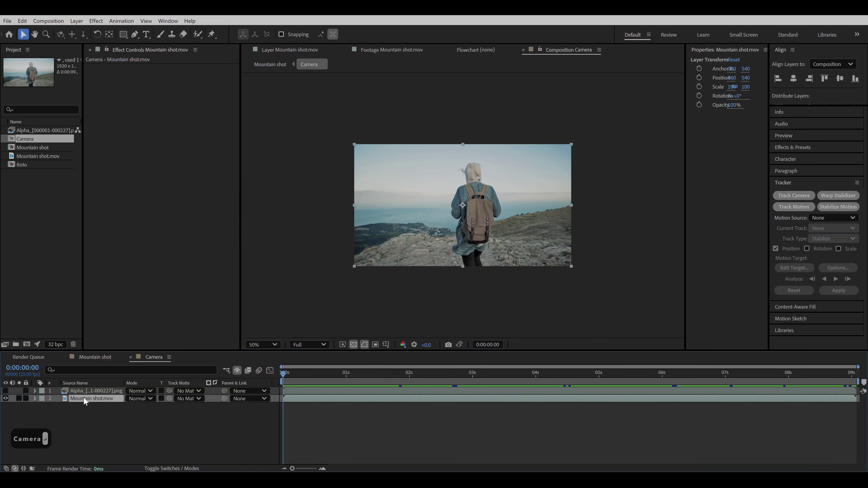
{"action": "left_click_drag", "start_coordinate": [169, 399], "coordinate": [94, 390]}
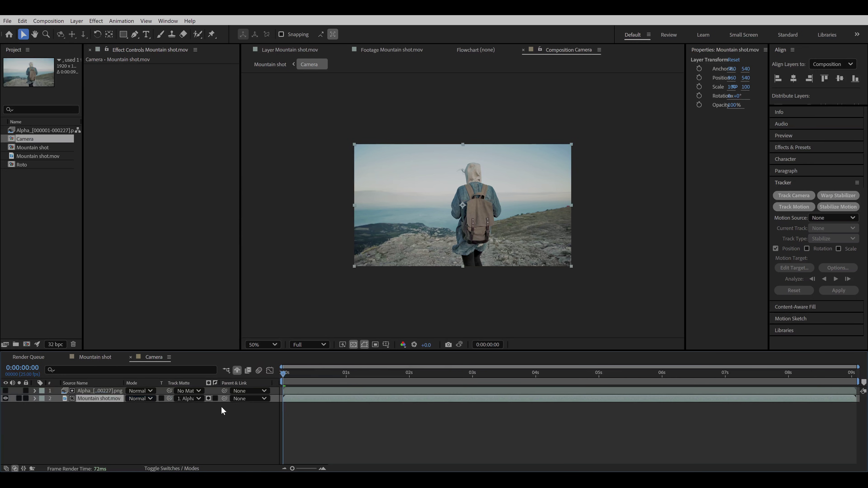
{"action": "left_click", "coordinate": [209, 399]}
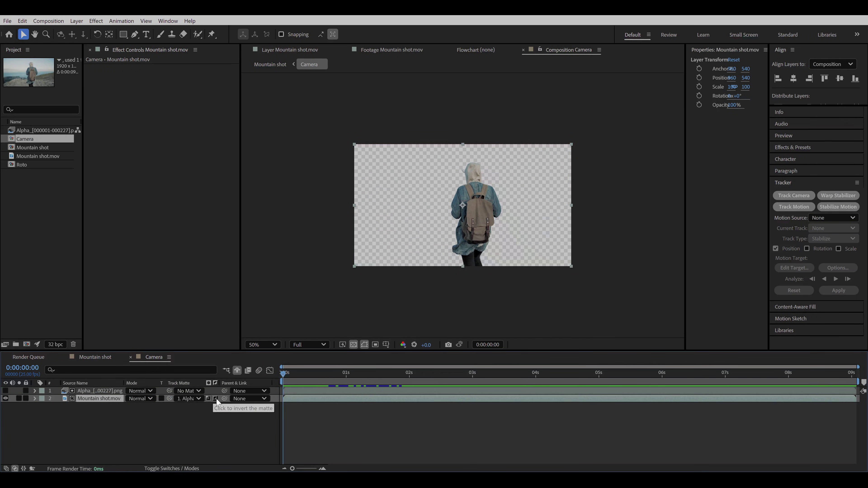
{"action": "left_click", "coordinate": [216, 398]}
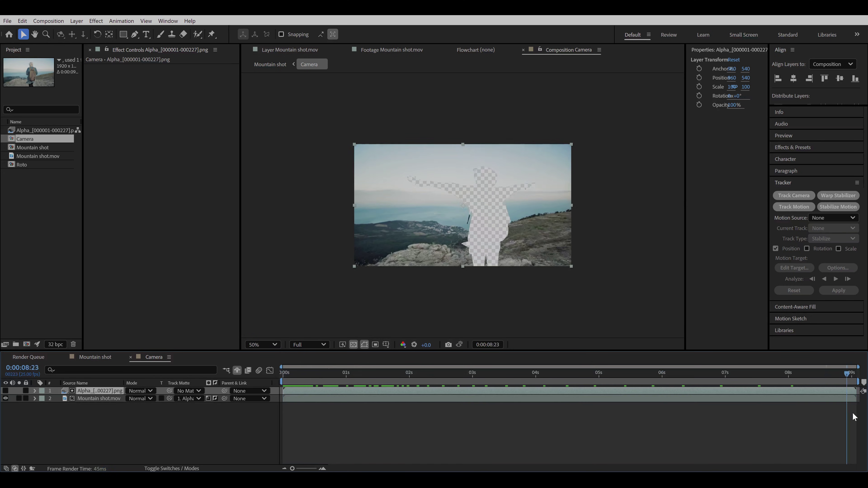
{"action": "left_click_drag", "start_coordinate": [853, 413], "coordinate": [267, 399]}
- Return to the Mountain shot composition and apply the 3D Camera Tracker with Detailed Analysis to the Camera layer
{"action": "key", "text": "Tab"}
{"action": "left_click", "coordinate": [391, 295]}
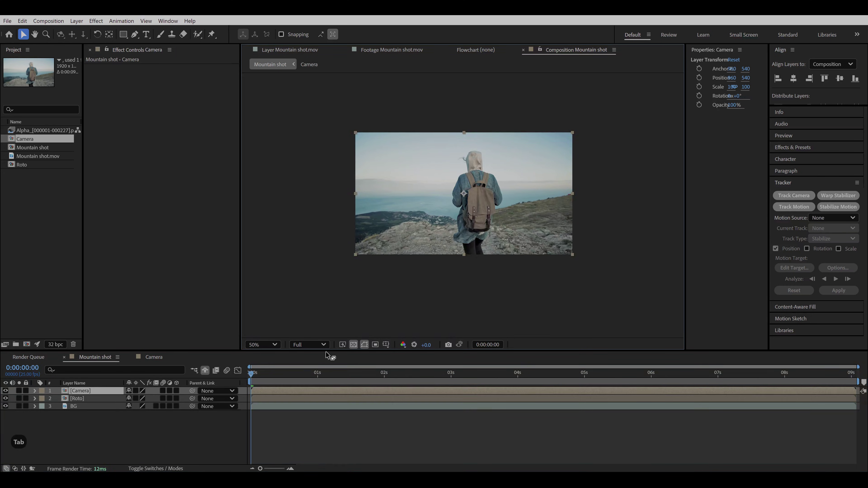
{"action": "left_click", "coordinate": [336, 376]}
{"action": "left_click_drag", "start_coordinate": [336, 379], "coordinate": [277, 391]}
{"action": "key", "text": "ctrl+space"}
{"action": "type", "text": "3d cam"}
{"action": "key", "text": "Return"}
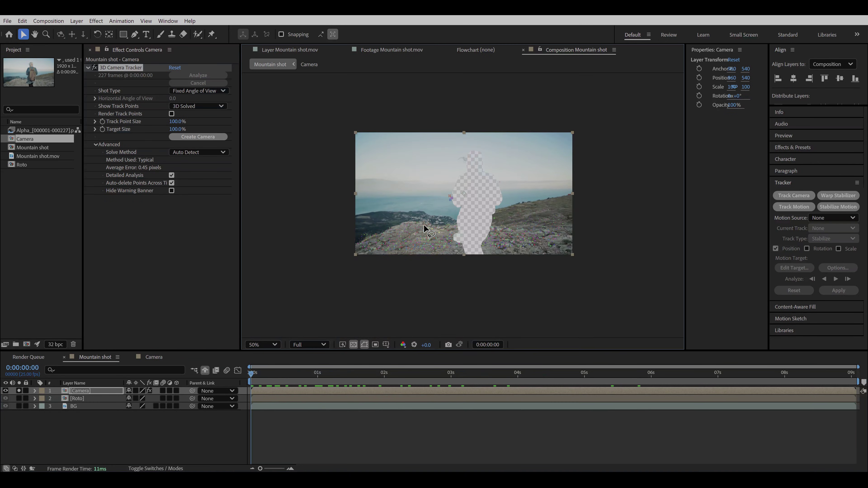
- Create a track solid and camera from the track points on the rocky ground and scrub to check the track
{"action": "right_click", "coordinate": [452, 249]}
{"action": "left_click", "coordinate": [449, 250]}
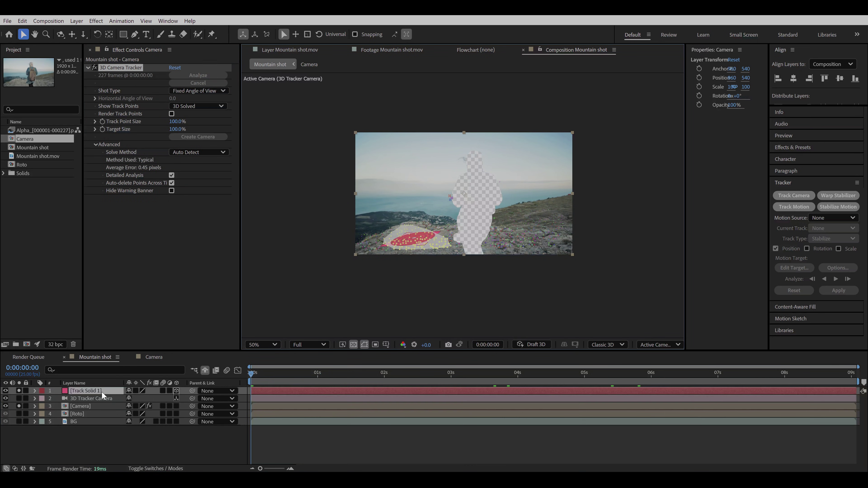
{"action": "left_click", "coordinate": [102, 392]}
{"action": "left_click_drag", "start_coordinate": [253, 373], "coordinate": [417, 407]}
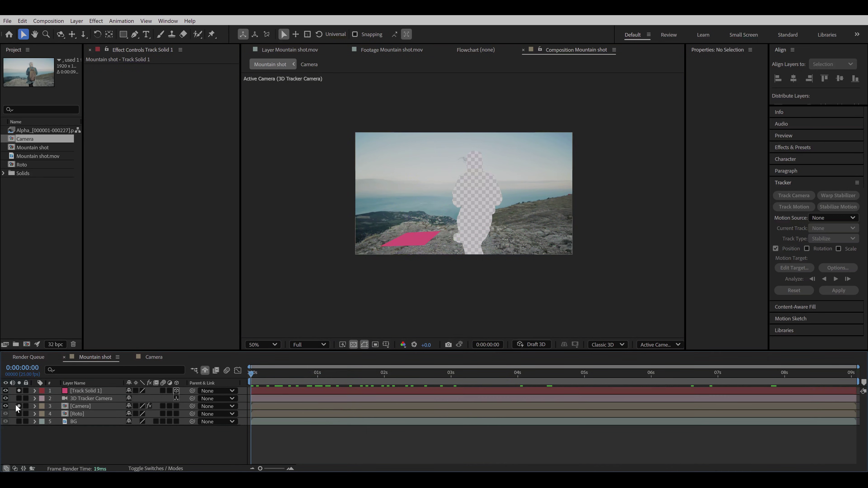
- Turn off soloing, hide the track solid, Camera and Roto layers, and apply the Curves effect to BG
{"action": "left_click", "coordinate": [19, 391]}
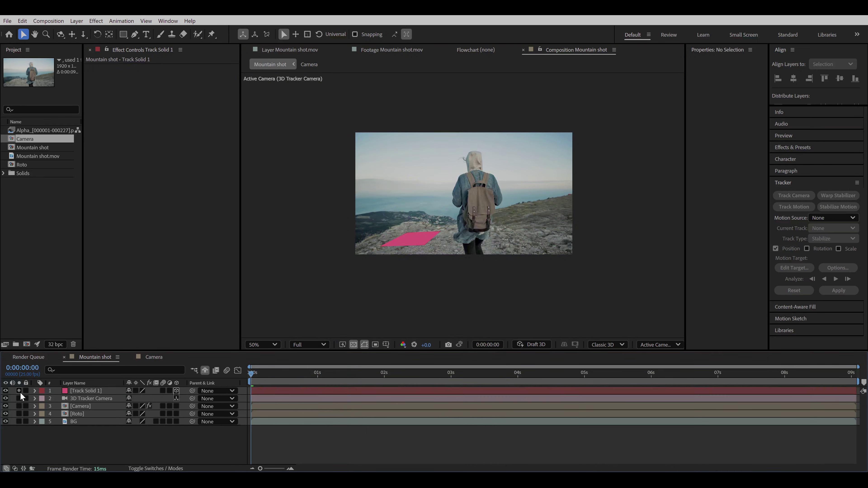
{"action": "left_click", "coordinate": [122, 422]}
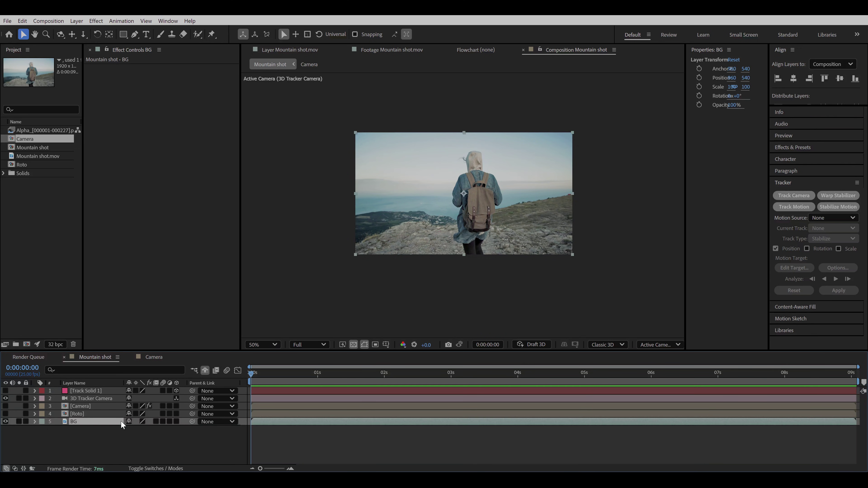
{"action": "key", "text": "ctrl+space"}
{"action": "type", "text": "curves"}
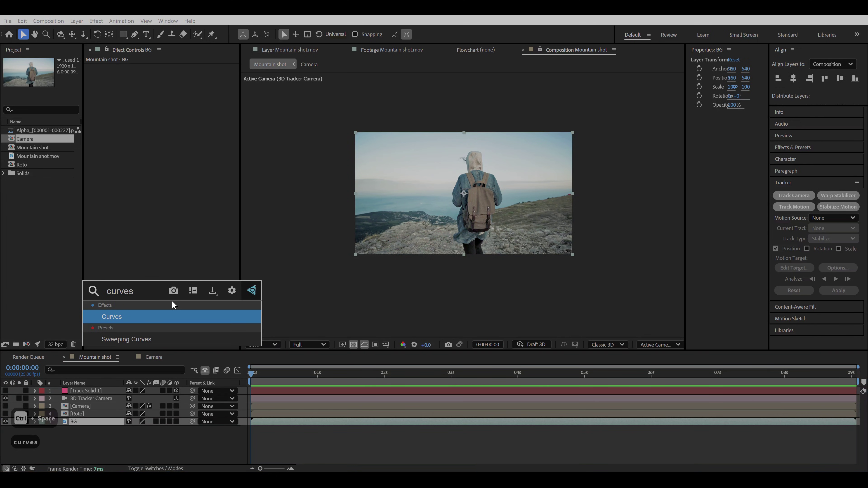
{"action": "left_click", "coordinate": [135, 315]}
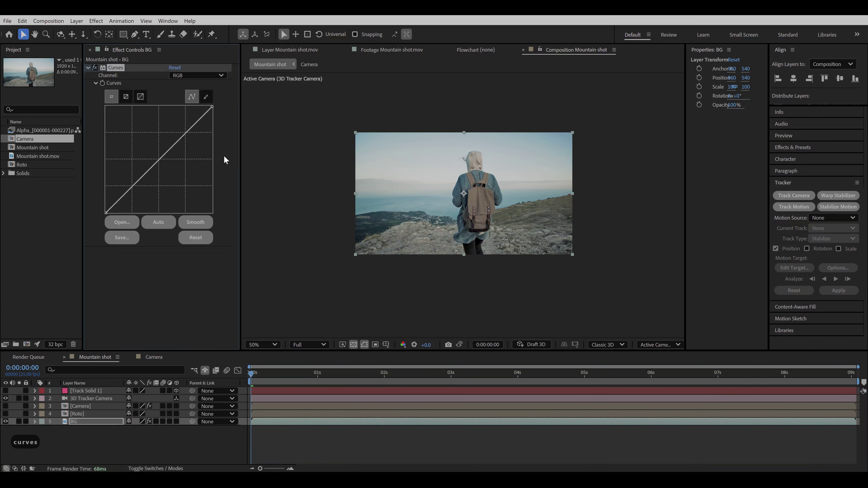
- Darken the BG footage to a night look by lowering the RGB curve's white point and bending its midtones down
{"action": "left_click_drag", "start_coordinate": [211, 108], "coordinate": [228, 185]}
{"action": "left_click_drag", "start_coordinate": [163, 197], "coordinate": [162, 208]}
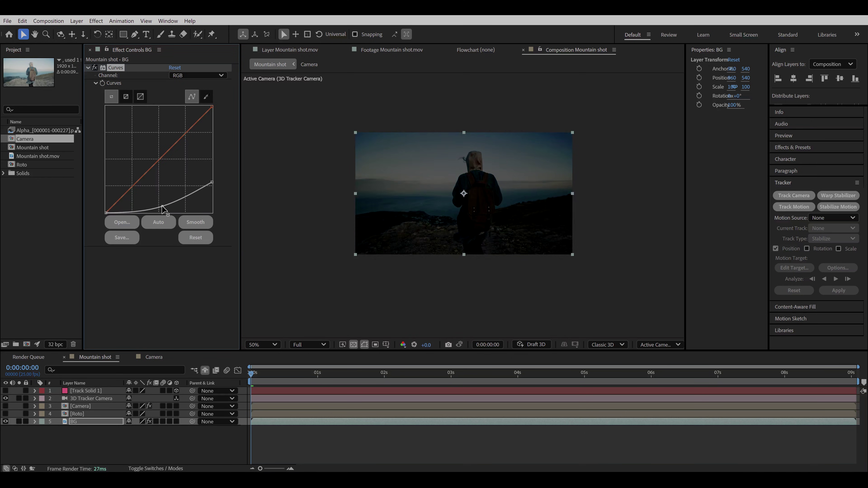
{"action": "left_click_drag", "start_coordinate": [212, 182], "coordinate": [212, 169]}
{"action": "left_click_drag", "start_coordinate": [182, 198], "coordinate": [177, 194]}
{"action": "scroll", "coordinate": [247, 195], "scroll_direction": "up", "scroll_amount": 1}
- Create a black 1920 x 1080 solid named Color control and make it a guide layer
{"action": "key", "text": "ctrl+y"}
{"action": "type", "text": "C"}
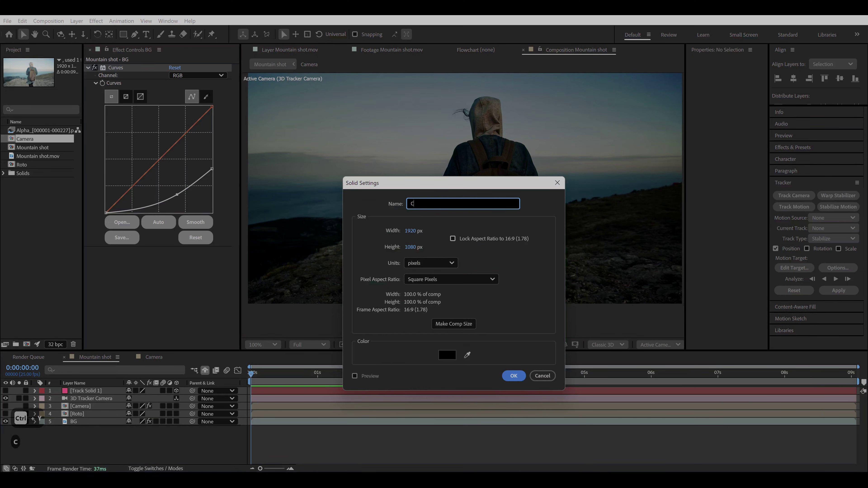
{"action": "type", "text": "olor control"}
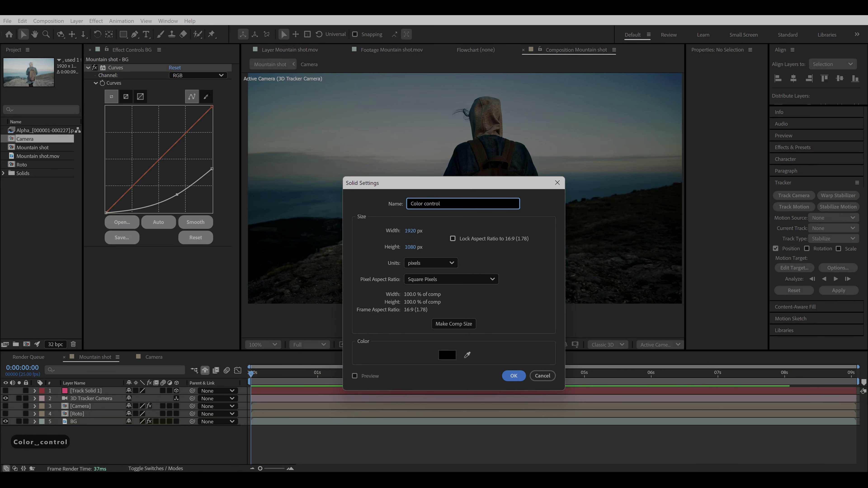
{"action": "left_click", "coordinate": [513, 376]}
{"action": "right_click", "coordinate": [74, 390]}
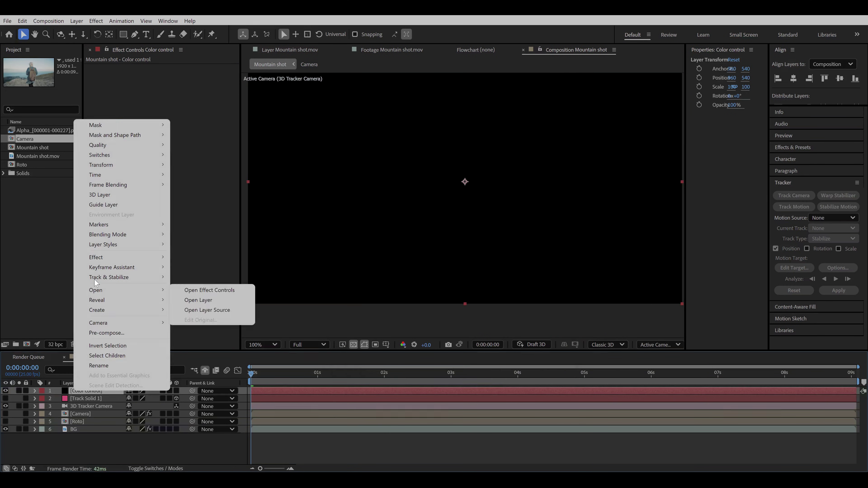
{"action": "left_click", "coordinate": [104, 206]}
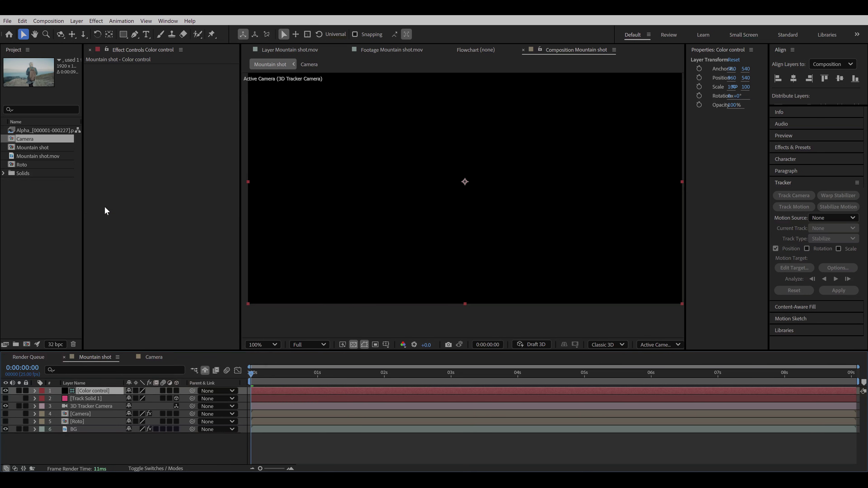
- Hide the Color control layer and apply the Tint effect to it
{"action": "left_click", "coordinate": [6, 391]}
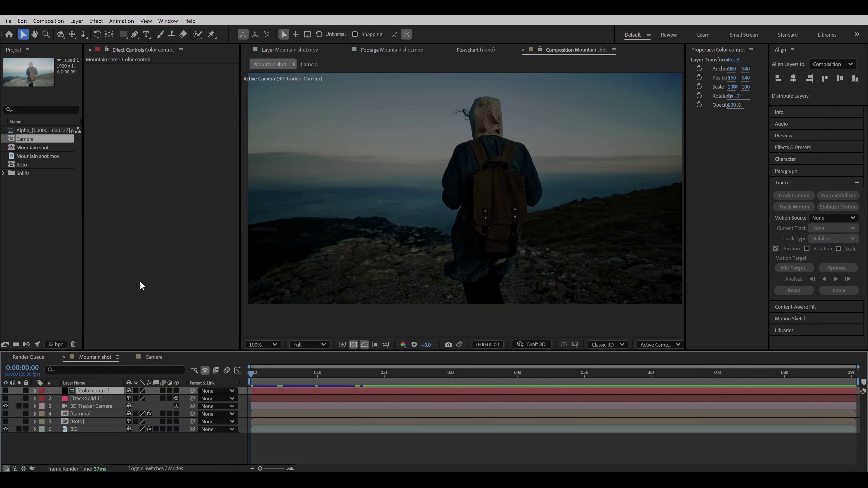
{"action": "key", "text": "ctrl+space"}
{"action": "type", "text": "tint"}
{"action": "left_click", "coordinate": [96, 279]}
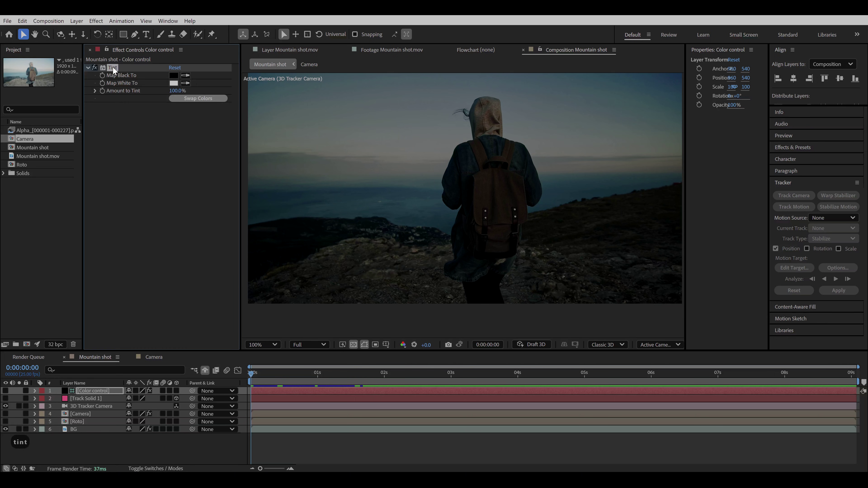
- Copy the Tint effect with property links from Color control and paste it onto the BG layer
{"action": "left_click", "coordinate": [23, 20]}
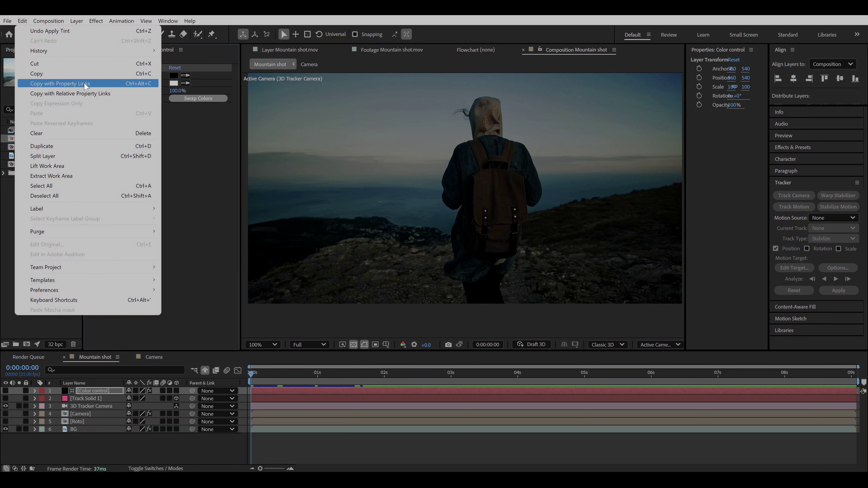
{"action": "left_click", "coordinate": [70, 84]}
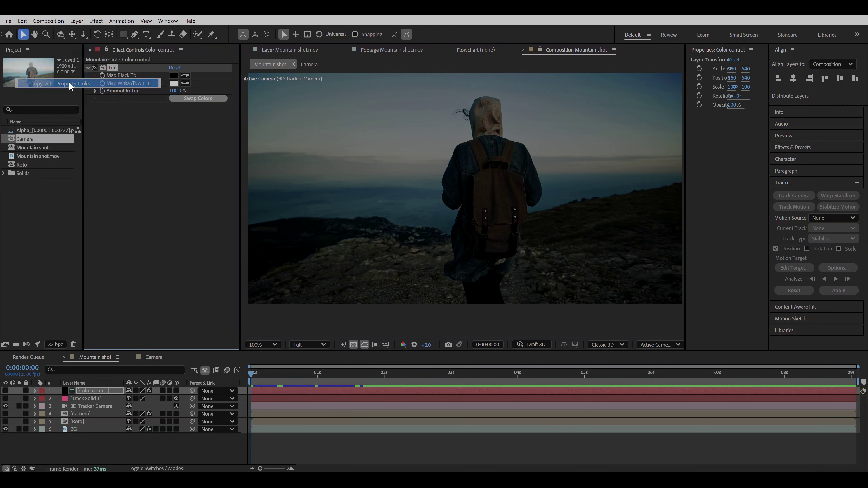
{"action": "left_click", "coordinate": [81, 429]}
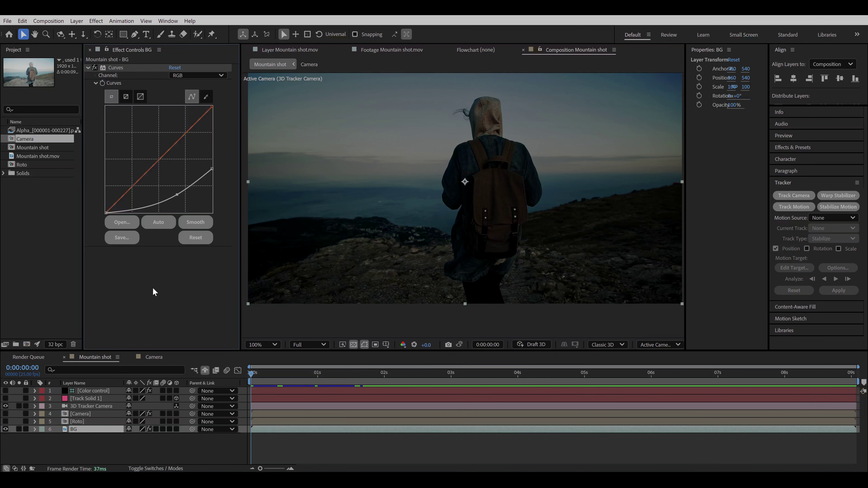
{"action": "key", "text": "ctrl+v"}
- Set the Map White To color of Color control's Tint to the saturated blue 00A5FF
{"action": "left_click", "coordinate": [90, 391]}
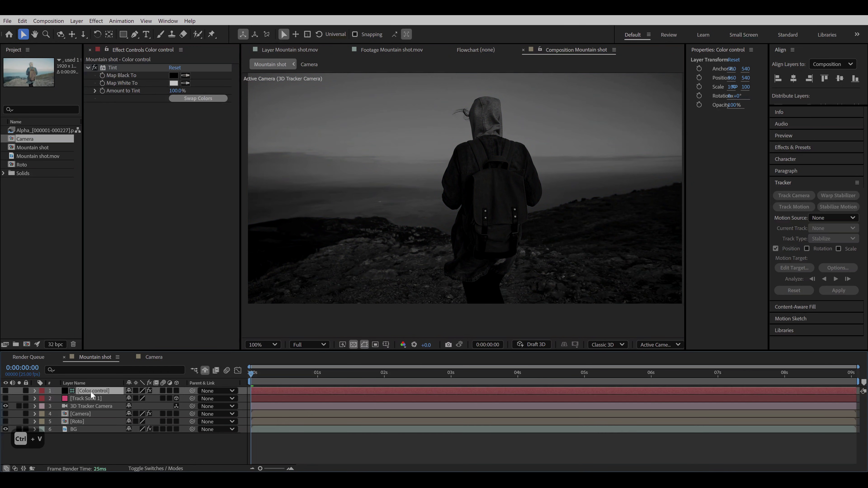
{"action": "left_click", "coordinate": [174, 84]}
{"action": "left_click_drag", "start_coordinate": [727, 286], "coordinate": [730, 247]}
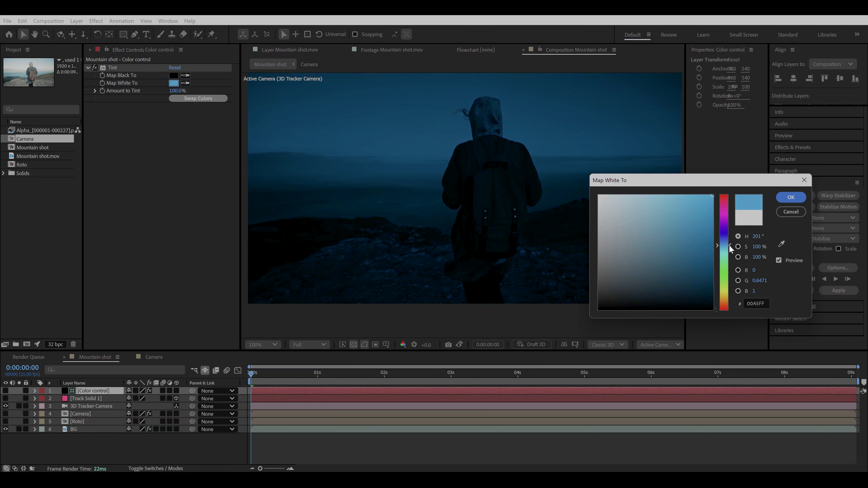
{"action": "left_click", "coordinate": [785, 200]}
- In the Camera comp, toggle the matte inversion of Mountain shot.mov and change its track matte to reveal the full footage
{"action": "scroll", "coordinate": [462, 276], "scroll_direction": "down", "scroll_amount": 2}
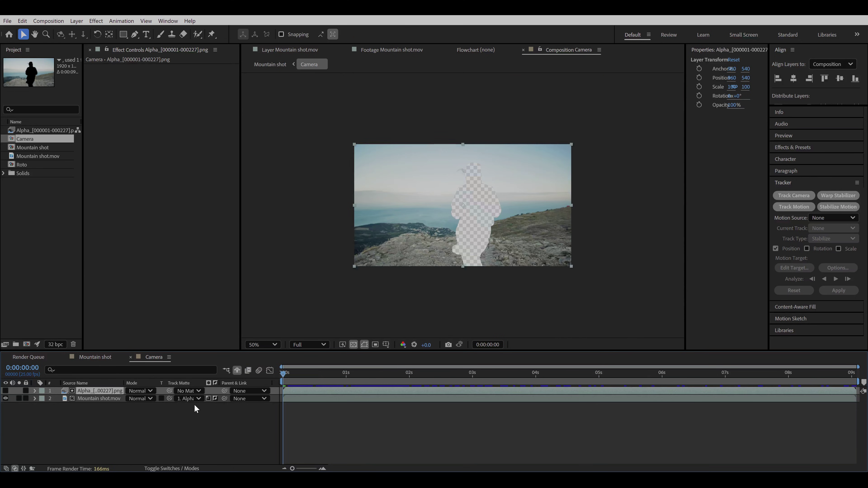
{"action": "left_click", "coordinate": [215, 399]}
{"action": "left_click", "coordinate": [216, 398]}
{"action": "left_click", "coordinate": [189, 399]}
{"action": "left_click", "coordinate": [192, 407]}
{"action": "left_click", "coordinate": [189, 421]}
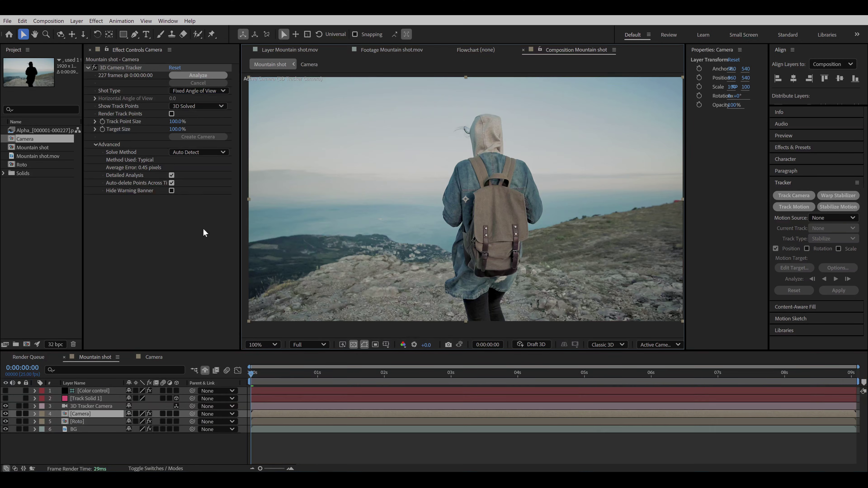
- Select the 3D Camera Tracker's track points across the rocky ground and create a solid from them
{"action": "left_click", "coordinate": [120, 68]}
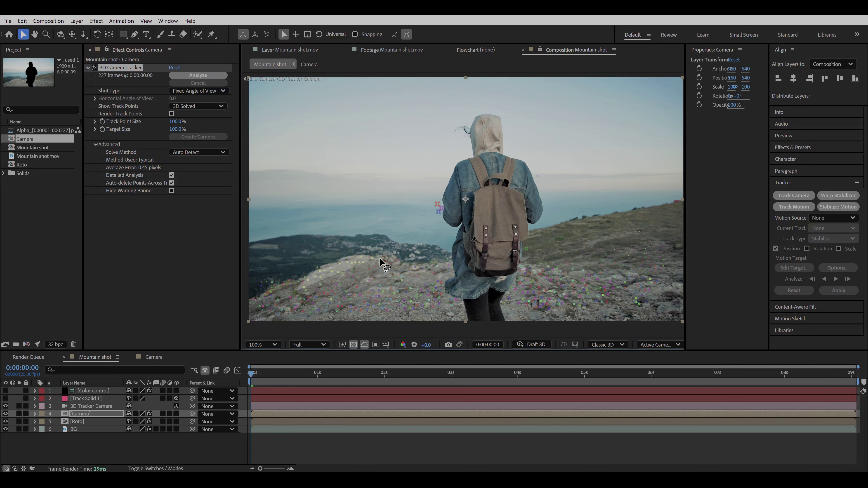
{"action": "mouse_move", "coordinate": [424, 267]}
{"action": "left_mouse_down"}
{"action": "mouse_move", "coordinate": [546, 311]}
{"action": "mouse_move", "coordinate": [363, 317]}
{"action": "left_mouse_up"}
{"action": "right_click", "coordinate": [416, 287]}
{"action": "left_click", "coordinate": [439, 304]}
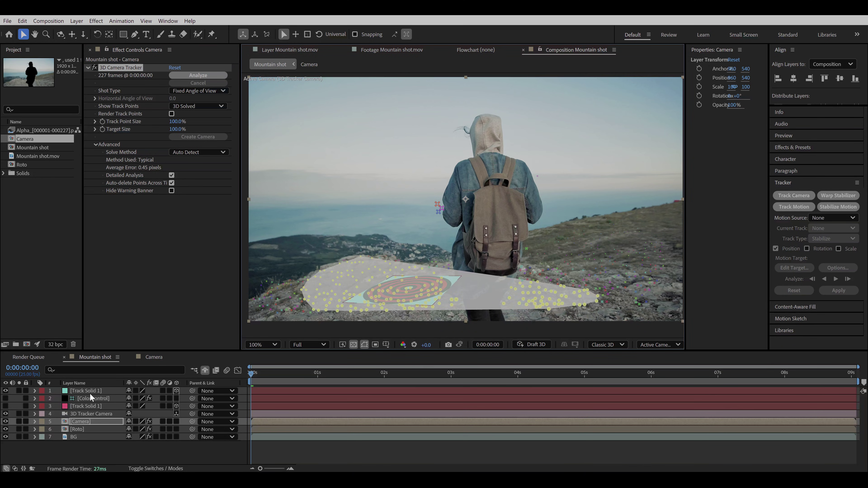
- Reposition and enlarge the new track solid until it spans the whole rocky foreground beyond the frame edges
{"action": "left_click_drag", "start_coordinate": [414, 305], "coordinate": [407, 321]}
{"action": "scroll", "coordinate": [408, 321], "scroll_direction": "down", "scroll_amount": 1}
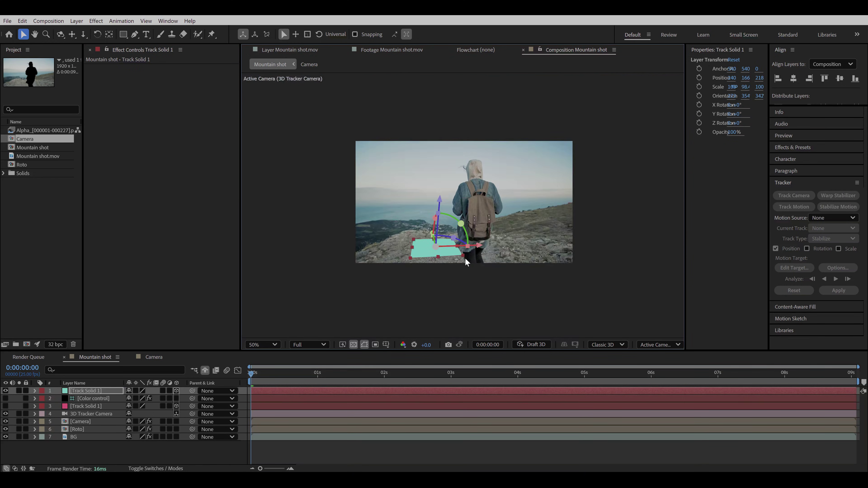
{"action": "left_click_drag", "start_coordinate": [478, 265], "coordinate": [579, 277]}
{"action": "left_click_drag", "start_coordinate": [460, 244], "coordinate": [495, 249]}
- Lower the new track solid's opacity, scrub to check it sticks to the ground, and set the opacity to 0%
{"action": "key", "text": "t"}
{"action": "left_click_drag", "start_coordinate": [131, 399], "coordinate": [110, 399]}
{"action": "left_click_drag", "start_coordinate": [251, 373], "coordinate": [853, 393]}
{"action": "left_click_drag", "start_coordinate": [511, 280], "coordinate": [507, 271]}
{"action": "left_click_drag", "start_coordinate": [692, 373], "coordinate": [251, 373]}
{"action": "left_click_drag", "start_coordinate": [131, 400], "coordinate": [2, 405]}
- Draw a Pen mask on the track solid along the upper edge of the rocky ground and hide its fill with 0% opacity
{"action": "left_click", "coordinate": [135, 35]}
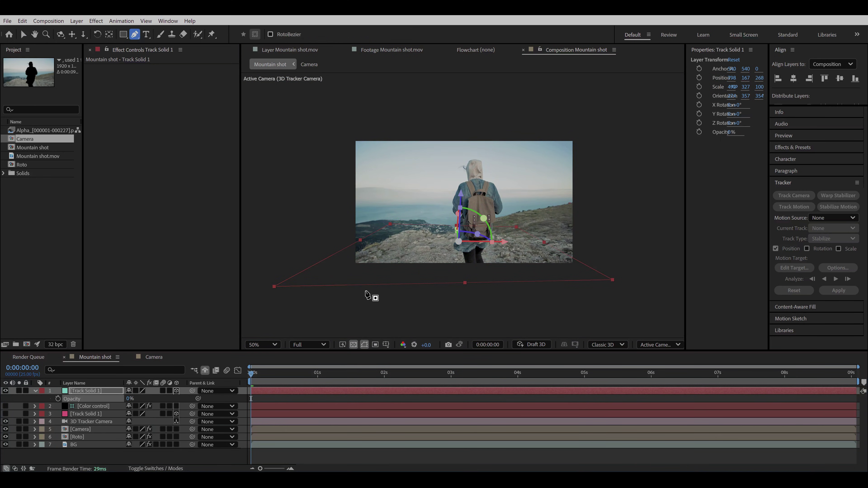
{"action": "key", "text": "."}
{"action": "key", "text": "grave"}
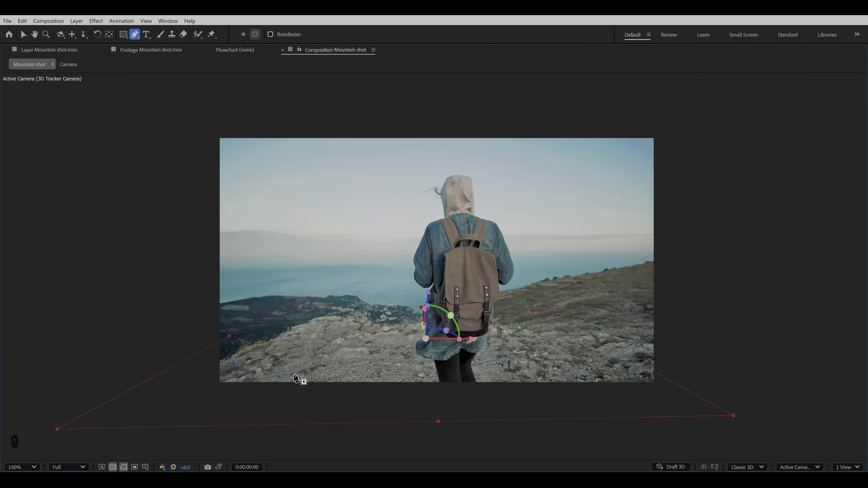
{"action": "left_click_drag", "start_coordinate": [154, 458], "coordinate": [402, 320]}
{"action": "scroll", "coordinate": [403, 320], "scroll_direction": "up", "scroll_amount": 1}
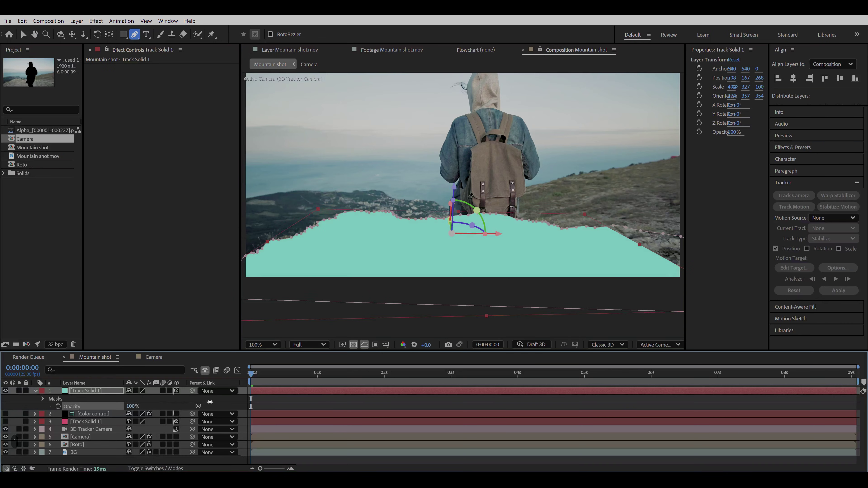
{"action": "left_click_drag", "start_coordinate": [153, 402], "coordinate": [70, 403]}
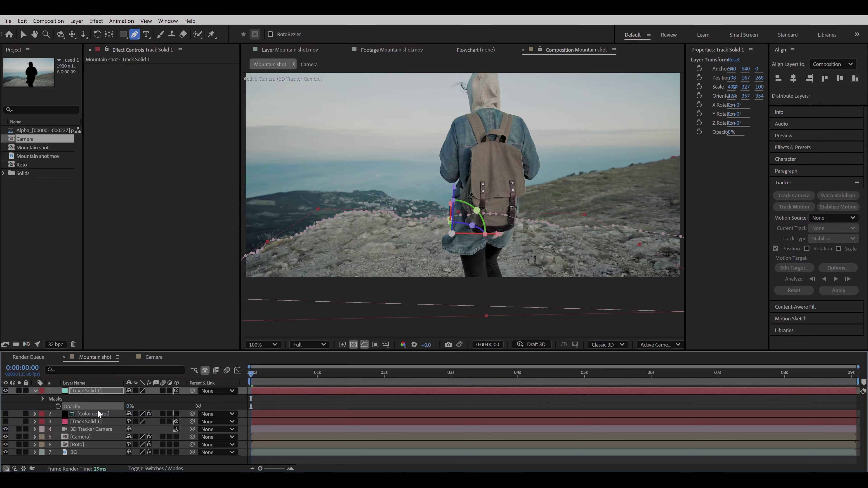
- Start keyframing the track solid's Mask Path at the first frame and refit the left rock edge at 0:00:03:05
{"action": "key", "text": "m"}
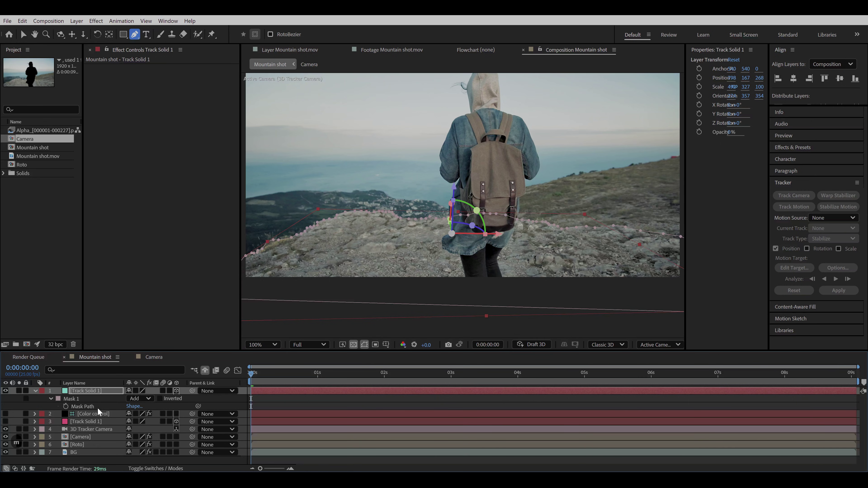
{"action": "left_click", "coordinate": [66, 407]}
{"action": "left_click_drag", "start_coordinate": [257, 378], "coordinate": [464, 399]}
{"action": "key", "text": "v"}
{"action": "left_click_drag", "start_coordinate": [404, 240], "coordinate": [405, 237]}
{"action": "scroll", "coordinate": [446, 237], "scroll_direction": "up", "scroll_amount": 1}
{"action": "left_click", "coordinate": [446, 236]}
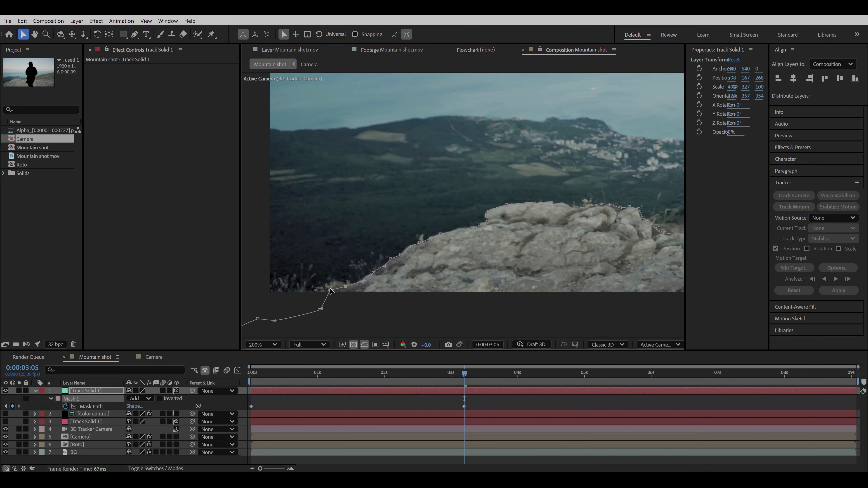
- Adjust the mask points along the right side of the rocky ground at 0:00:03:05 and return to the first frame
{"action": "mouse_move", "coordinate": [464, 376]}
{"action": "left_mouse_down"}
{"action": "mouse_move", "coordinate": [421, 386]}
{"action": "mouse_move", "coordinate": [464, 386]}
{"action": "left_mouse_up"}
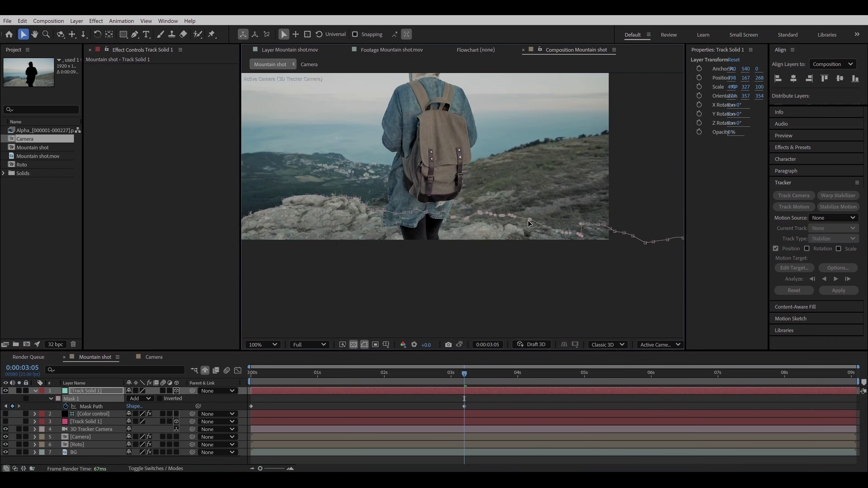
{"action": "scroll", "coordinate": [615, 225], "scroll_direction": "up", "scroll_amount": 1}
{"action": "left_click", "coordinate": [575, 230]}
{"action": "scroll", "coordinate": [479, 246], "scroll_direction": "down", "scroll_amount": 3}
{"action": "left_click_drag", "start_coordinate": [464, 382], "coordinate": [220, 426]}
{"action": "left_click", "coordinate": [51, 399]}
- Duplicate the BG layer and rename the copy Mid G
{"action": "left_click", "coordinate": [76, 445]}
{"action": "key", "text": "ctrl+d"}
{"action": "key", "text": "Return"}
{"action": "type", "text": "Mid G"}
{"action": "key", "text": "Return"}
- Move the masked track solid directly above Mid G and rename it MG Mask
{"action": "left_click_drag", "start_coordinate": [89, 391], "coordinate": [92, 440]}
{"action": "right_click", "coordinate": [88, 428]}
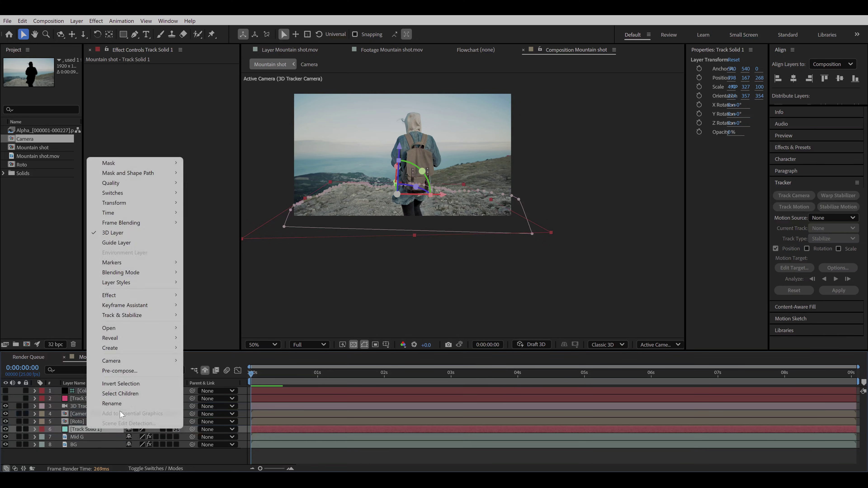
{"action": "left_click", "coordinate": [121, 405]}
{"action": "type", "text": "MG Mask"}
{"action": "key", "text": "Return"}
- Use MG Mask as the track matte for Mid G and set MG Mask's opacity to 100%
{"action": "left_click", "coordinate": [96, 437]}
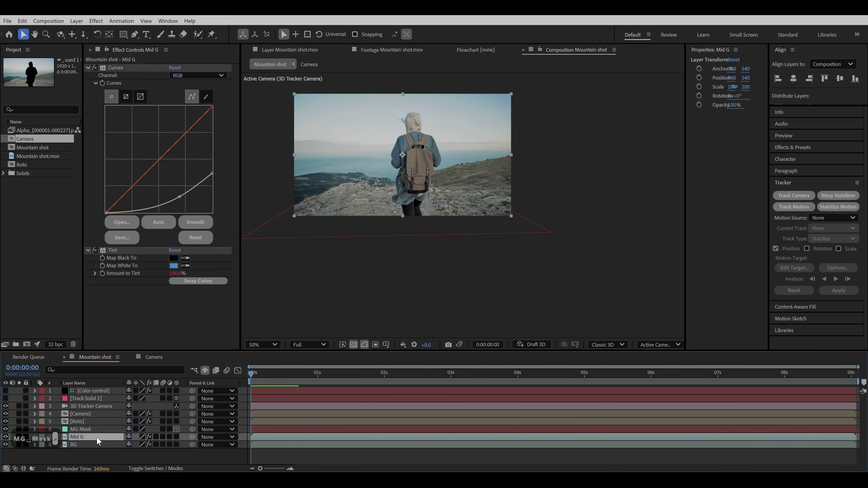
{"action": "key", "text": "F4"}
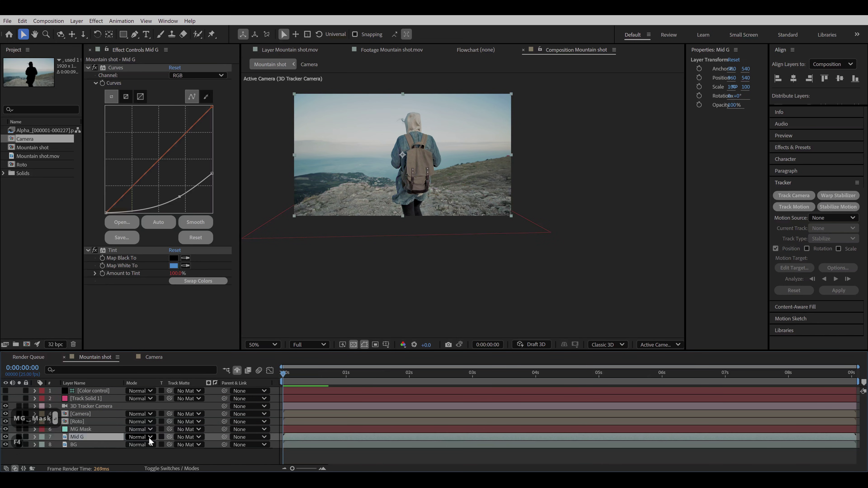
{"action": "left_click_drag", "start_coordinate": [170, 436], "coordinate": [97, 430]}
{"action": "left_click", "coordinate": [93, 430]}
{"action": "key", "text": "t"}
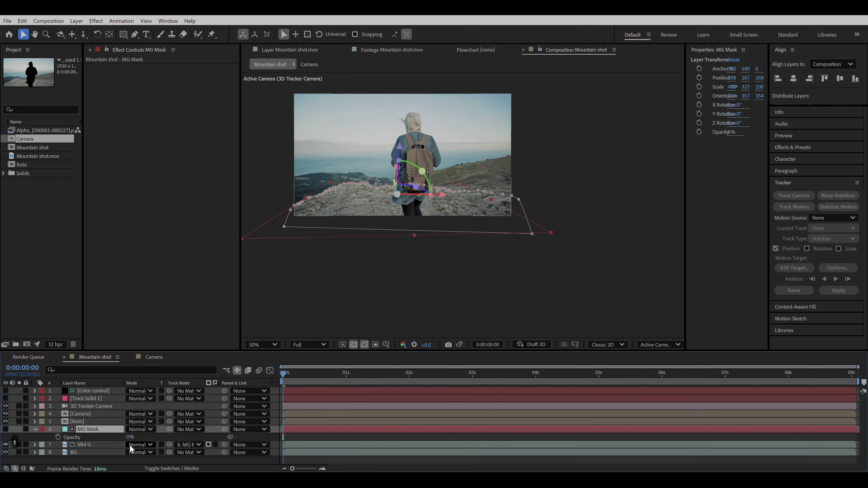
{"action": "left_click_drag", "start_coordinate": [131, 437], "coordinate": [422, 433]}
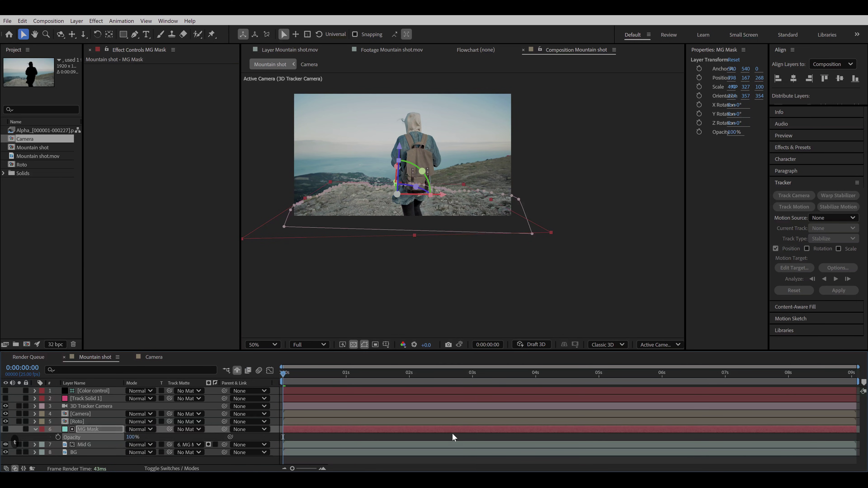
- Scrub the timeline to check the Mid G matte and slightly feather the mask on MG Mask
{"action": "left_click", "coordinate": [98, 463]}
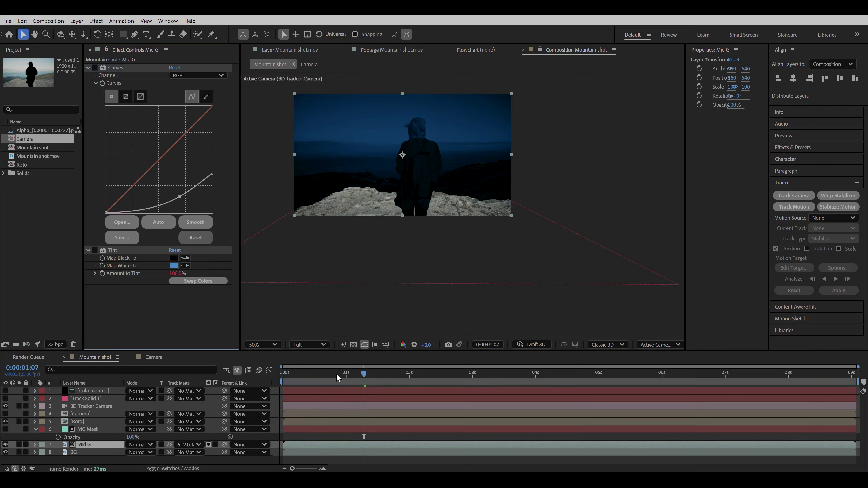
{"action": "left_click_drag", "start_coordinate": [336, 375], "coordinate": [694, 442]}
{"action": "left_click", "coordinate": [90, 428]}
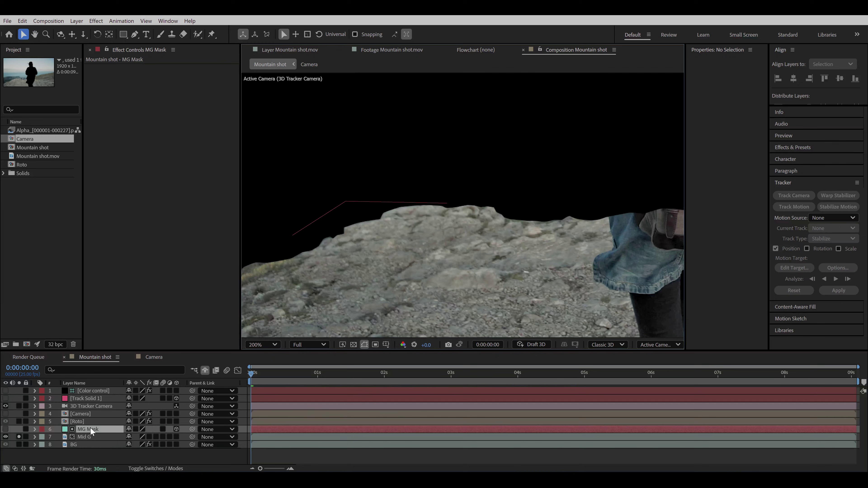
{"action": "key", "text": "f"}
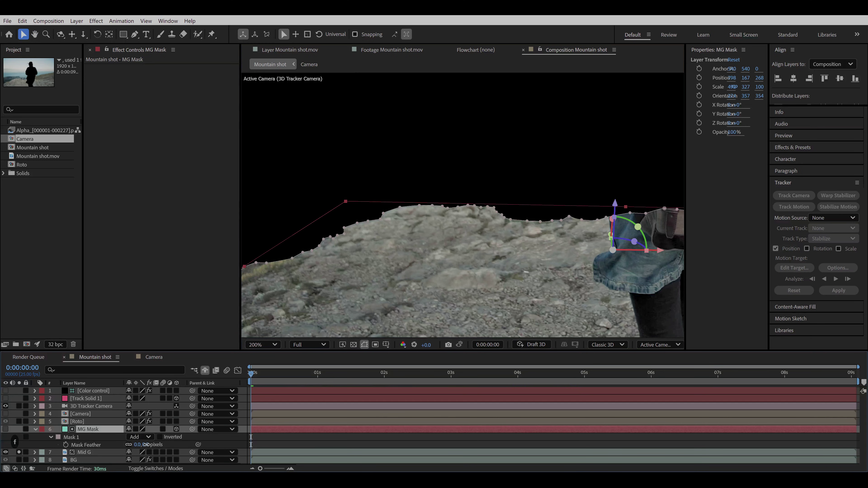
{"action": "left_click_drag", "start_coordinate": [143, 445], "coordinate": [145, 446]}
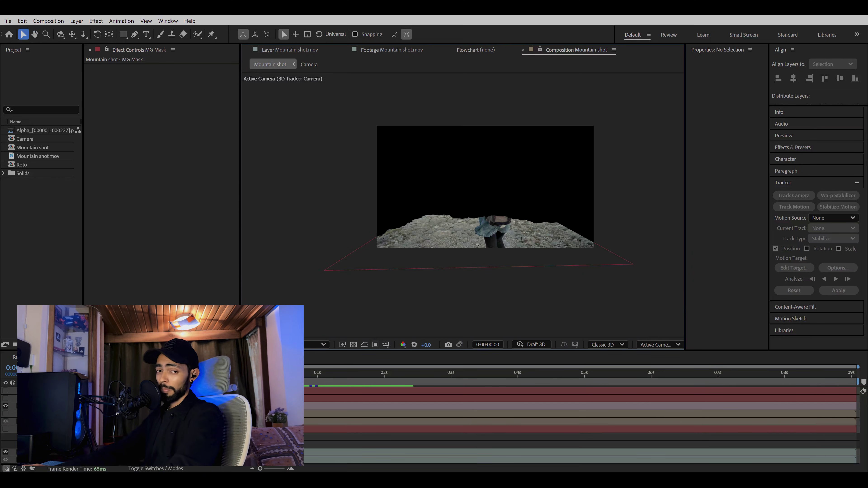
- Check the feathered rock edge by scrubbing, and turn off soloing on Mid G
{"action": "mouse_move", "coordinate": [253, 375]}
{"action": "left_mouse_down"}
{"action": "mouse_move", "coordinate": [443, 391]}
{"action": "mouse_move", "coordinate": [250, 386]}
{"action": "left_mouse_up"}
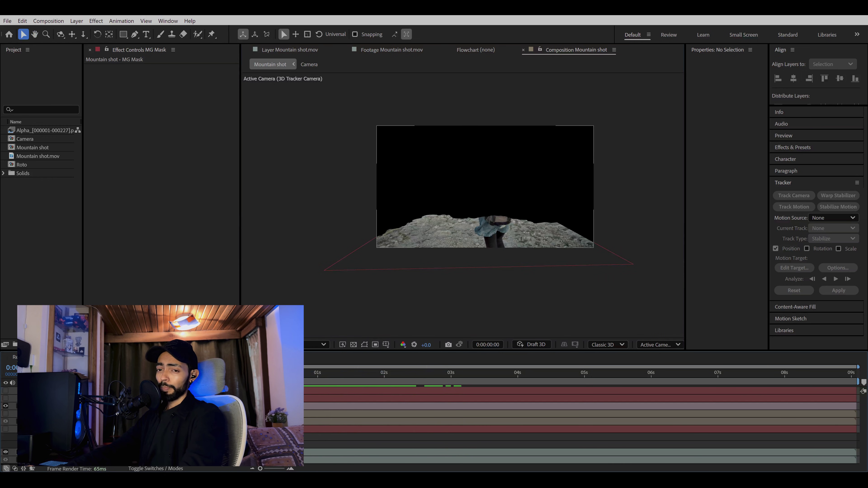
{"action": "left_click", "coordinate": [19, 452]}
{"action": "left_click", "coordinate": [45, 452]}
{"action": "left_click", "coordinate": [485, 186]}
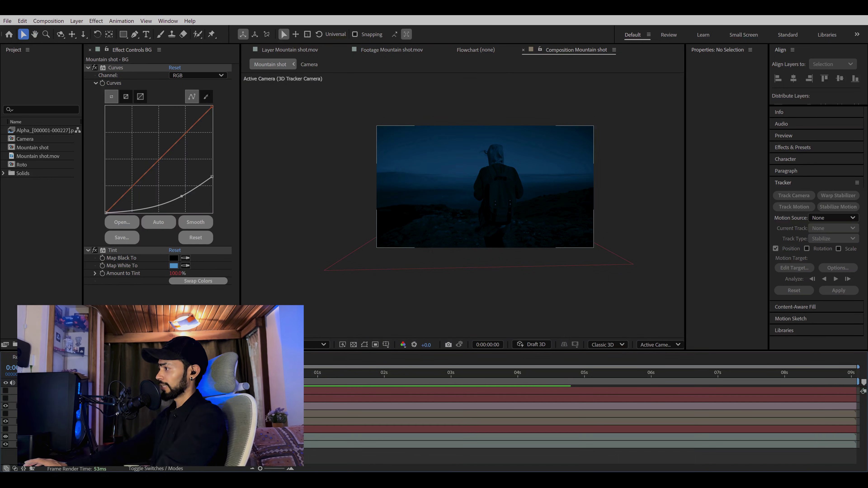
- Create a black 1920 x 1080 solid named Stars directly above the BG layer
{"action": "left_click", "coordinate": [86, 444]}
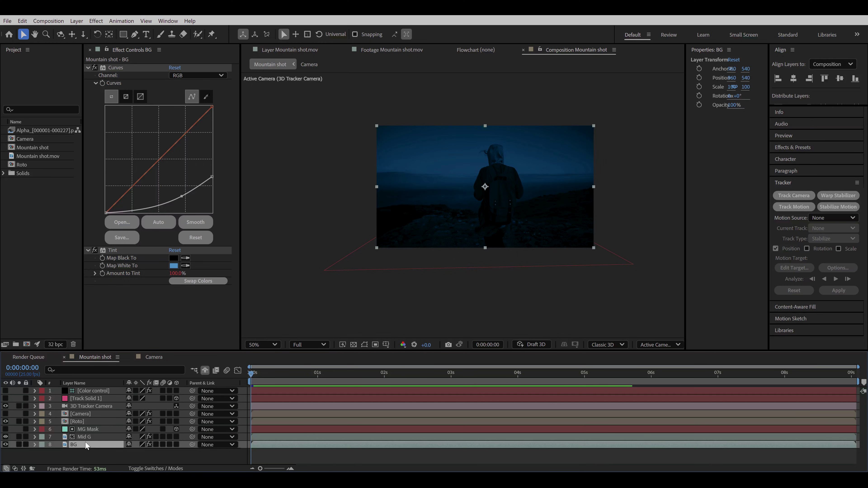
{"action": "key", "text": "ctrl+y"}
{"action": "type", "text": "Star"}
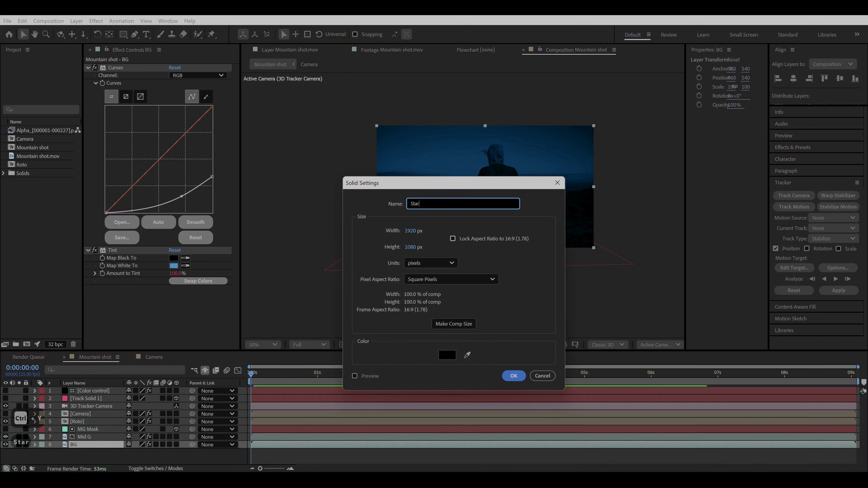
{"action": "type", "text": "s"}
{"action": "left_click", "coordinate": [515, 376]}
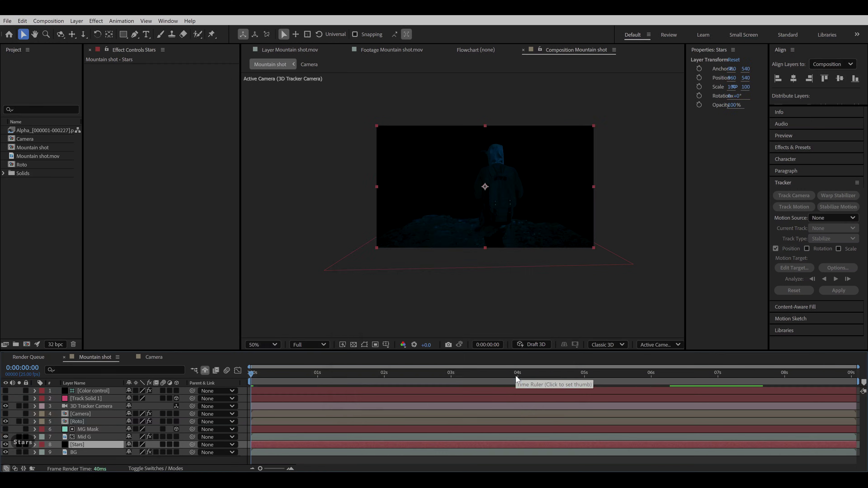
- Apply the CC Star Burst effect to the Stars layer and show it at 100% over the transparency grid
{"action": "key", "text": "ctrl+space"}
{"action": "type", "text": "star"}
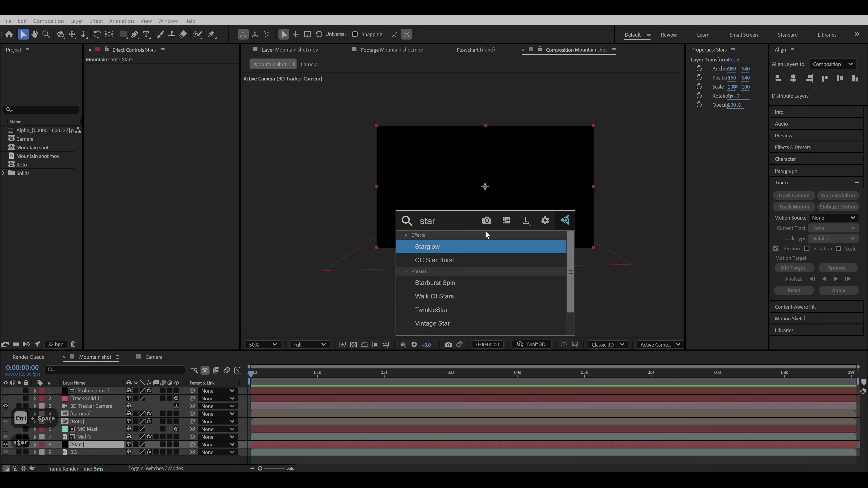
{"action": "left_click", "coordinate": [441, 258]}
{"action": "key", "text": "slash"}
{"action": "left_click", "coordinate": [354, 345]}
- Add the Fill effect to the Stars layer below CC Star Burst
{"action": "key", "text": "ctrl+space"}
{"action": "type", "text": "fill"}
{"action": "left_click", "coordinate": [137, 214]}
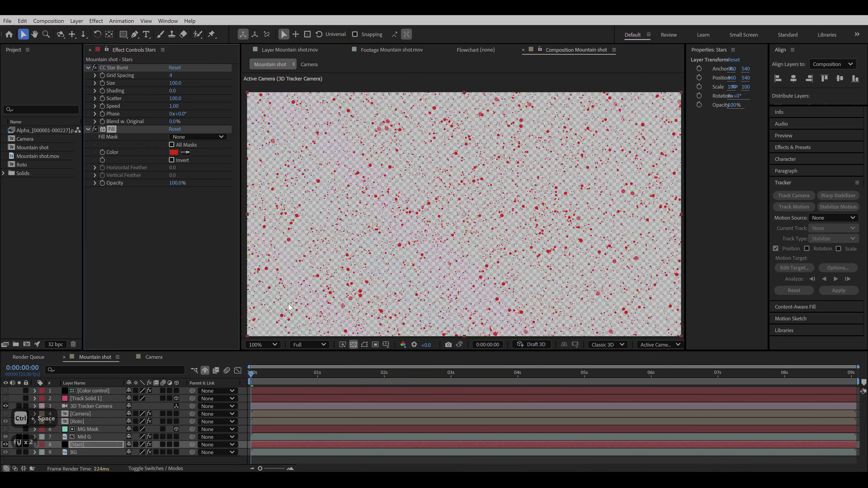
- Set the Stars layer's Fill colour to pale blue-white E8F7FF
{"action": "left_click", "coordinate": [173, 152]}
{"action": "left_click", "coordinate": [609, 193]}
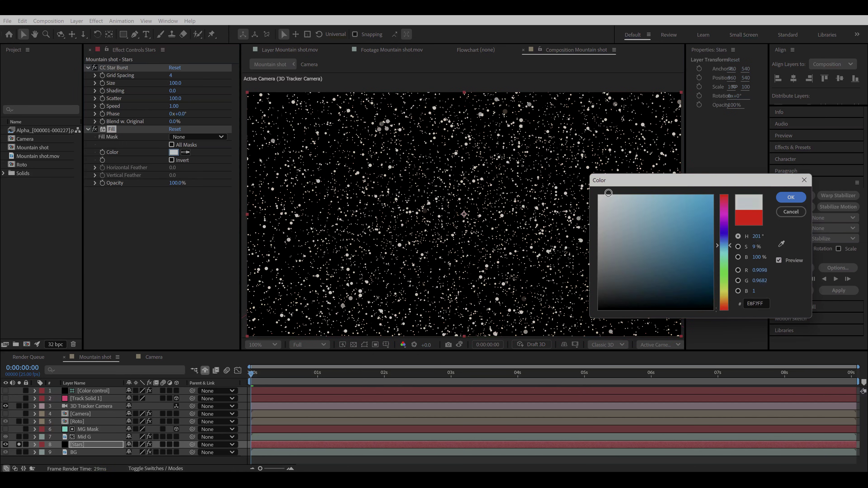
{"action": "left_click", "coordinate": [791, 197]}
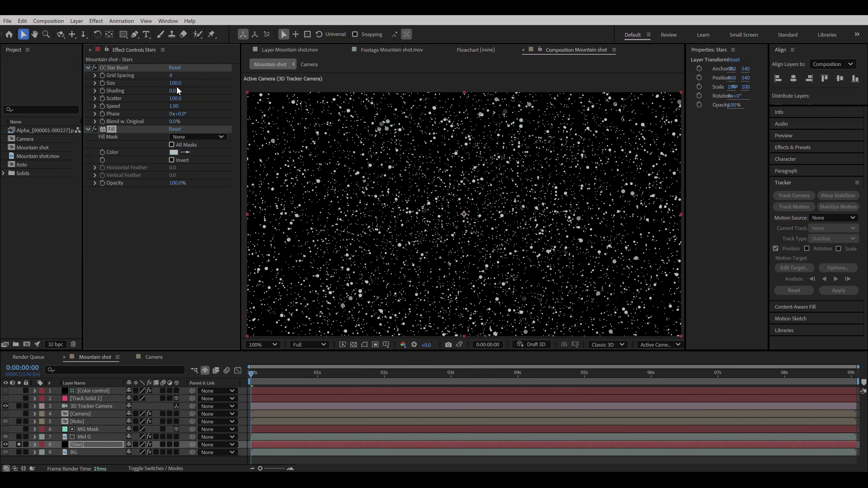
- Set CC Star Burst's size to 27 and scatter to 199 for small, sparse stars
{"action": "left_click_drag", "start_coordinate": [179, 84], "coordinate": [161, 91]}
{"action": "type", "text": "6"}
{"action": "key", "text": "Return"}
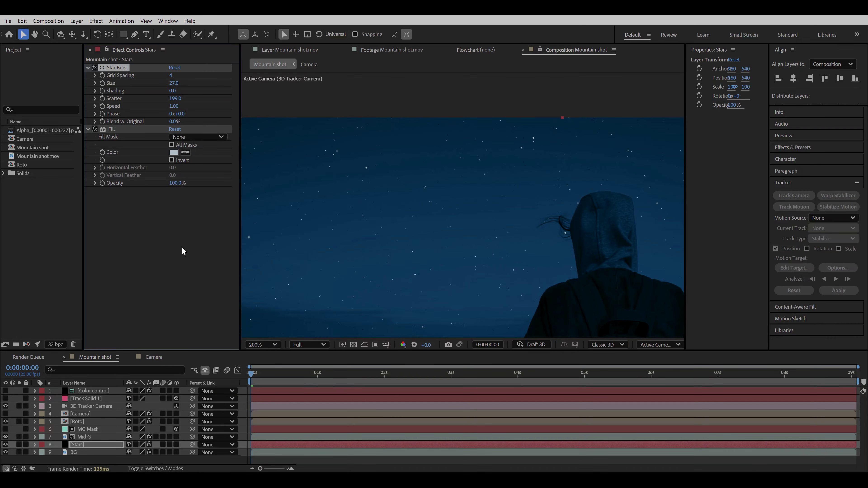
- Add the Camera Lens Blur effect to the Stars layer with a blur radius of 1.0
{"action": "key", "text": "ctrl+space"}
{"action": "type", "text": "camera"}
{"action": "left_click", "coordinate": [130, 249]}
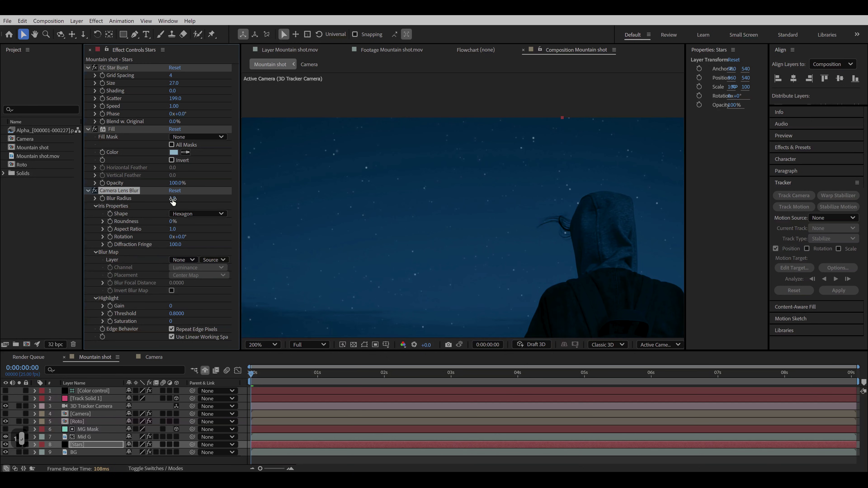
- Check the star movement by scrubbing and set CC Star Burst's speed to 0
{"action": "scroll", "coordinate": [296, 225], "scroll_direction": "down", "scroll_amount": 2}
{"action": "left_click_drag", "start_coordinate": [267, 374], "coordinate": [227, 393]}
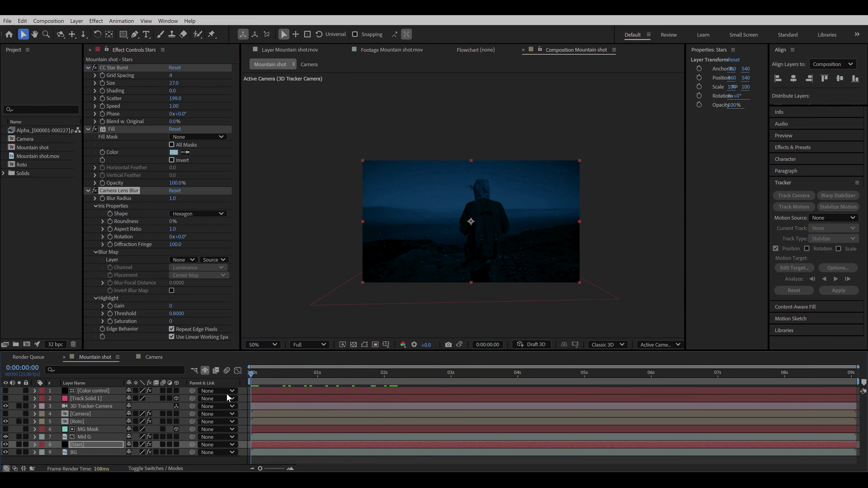
{"action": "left_click", "coordinate": [172, 110]}
{"action": "type", "text": "0"}
{"action": "key", "text": "Return"}
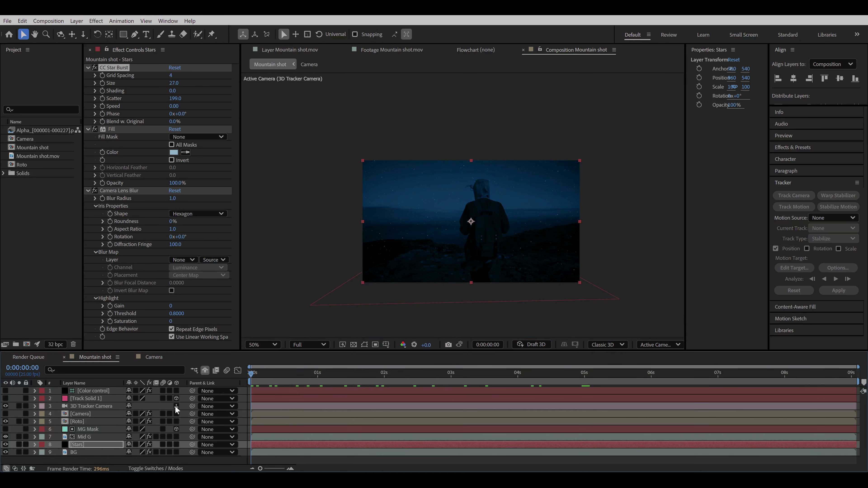
- Make the Stars layer 3D and move it far back and up, to about Y -2398 and Z 25231
{"action": "left_click", "coordinate": [176, 445]}
{"action": "key", "text": "p"}
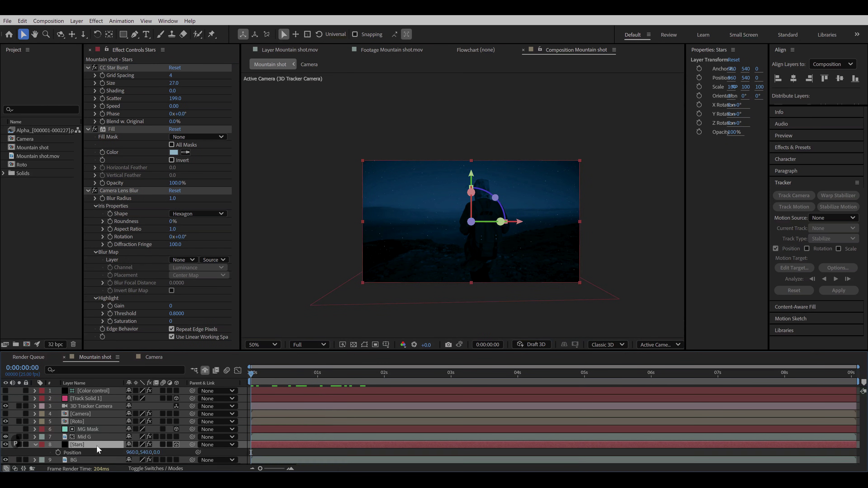
{"action": "left_click_drag", "start_coordinate": [155, 453], "coordinate": [324, 451]}
{"action": "left_click_drag", "start_coordinate": [468, 452], "coordinate": [628, 448]}
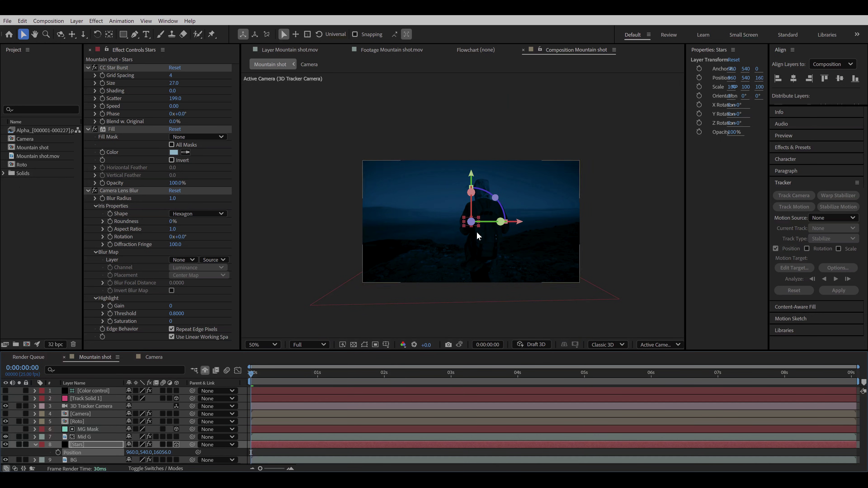
{"action": "left_click_drag", "start_coordinate": [462, 226], "coordinate": [352, 272]}
{"action": "left_click_drag", "start_coordinate": [162, 452], "coordinate": [174, 452]}
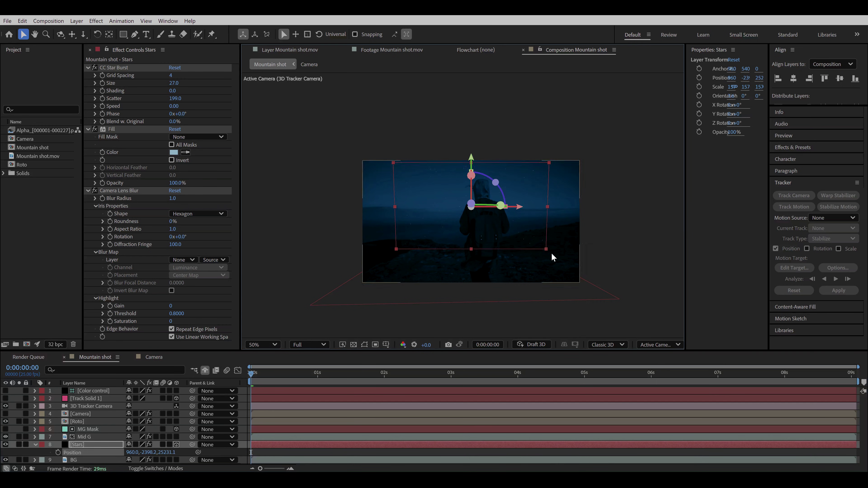
- Scale the Stars layer to 260% and tilt and shift it to about X -981 so it covers the sky throughout the clip
{"action": "left_click_drag", "start_coordinate": [546, 249], "coordinate": [596, 277]}
{"action": "left_click_drag", "start_coordinate": [471, 175], "coordinate": [473, 179]}
{"action": "left_click_drag", "start_coordinate": [252, 374], "coordinate": [608, 426]}
{"action": "left_click_drag", "start_coordinate": [535, 202], "coordinate": [525, 201]}
{"action": "left_click_drag", "start_coordinate": [600, 374], "coordinate": [855, 400]}
{"action": "left_click_drag", "start_coordinate": [507, 206], "coordinate": [503, 202]}
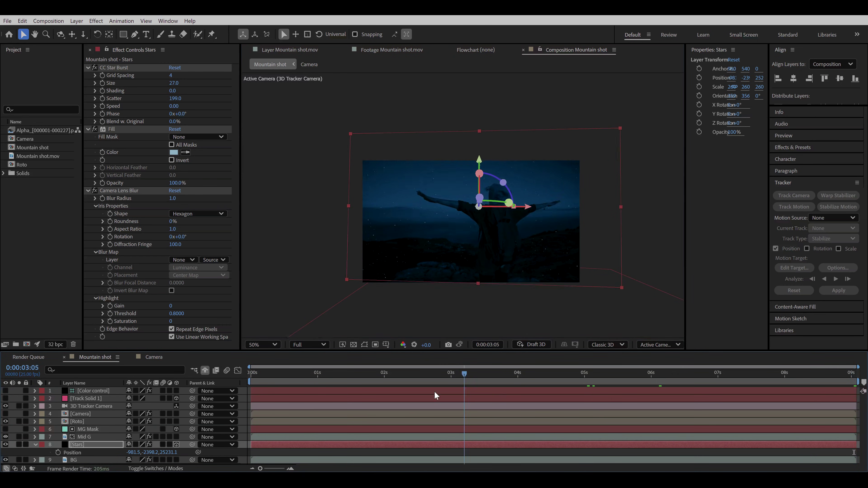
- Draw a closed curved mask on the Stars layer around the sky area at the first frame
{"action": "key", "text": "Home"}
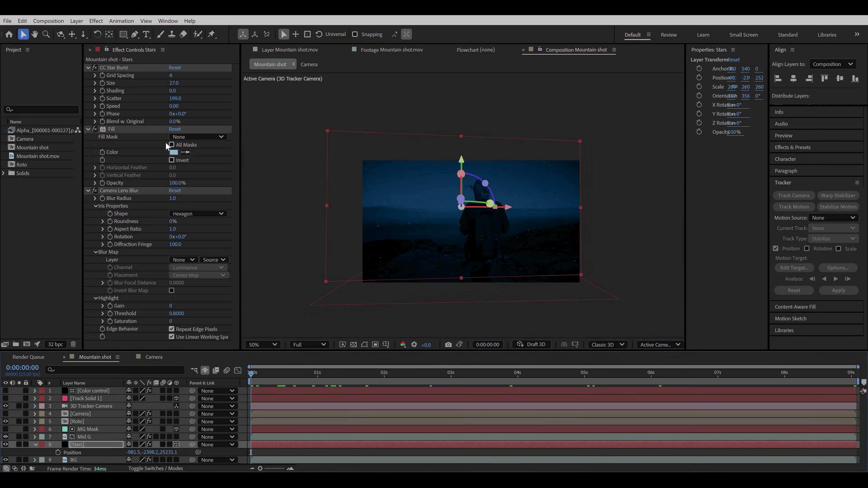
{"action": "key", "text": "g"}
{"action": "left_click", "coordinate": [362, 112]}
{"action": "left_click_drag", "start_coordinate": [311, 165], "coordinate": [320, 181]}
{"action": "left_click_drag", "start_coordinate": [366, 184], "coordinate": [376, 186]}
{"action": "left_click_drag", "start_coordinate": [614, 184], "coordinate": [617, 173]}
{"action": "left_click_drag", "start_coordinate": [541, 106], "coordinate": [531, 102]}
{"action": "left_click", "coordinate": [362, 113]}
- Enlarge the Stars layer to 570% and fit its mask's lower edge above the horizon, checking it by scrubbing
{"action": "scroll", "coordinate": [497, 211], "scroll_direction": "up", "scroll_amount": 1}
{"action": "key", "text": "v"}
{"action": "left_click_drag", "start_coordinate": [571, 213], "coordinate": [586, 199]}
{"action": "left_click_drag", "start_coordinate": [362, 239], "coordinate": [626, 220]}
{"action": "left_click_drag", "start_coordinate": [304, 193], "coordinate": [308, 200]}
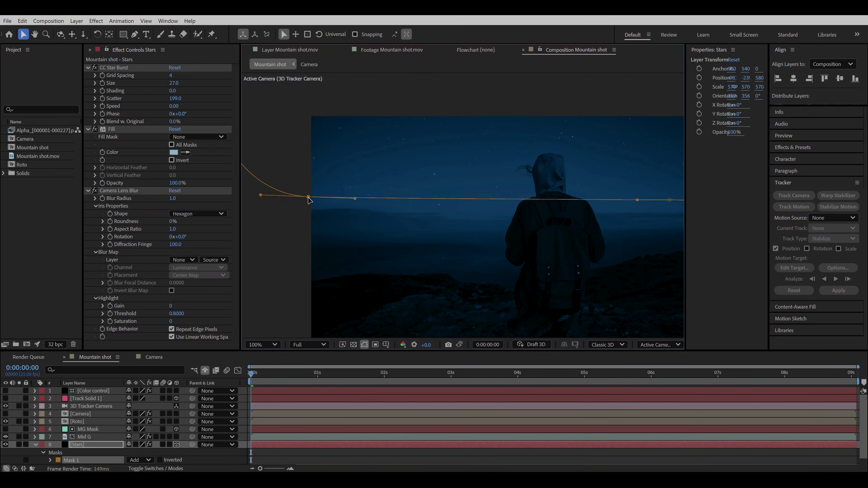
{"action": "scroll", "coordinate": [359, 239], "scroll_direction": "down", "scroll_amount": 1}
{"action": "left_click", "coordinate": [401, 386]}
{"action": "left_click_drag", "start_coordinate": [270, 374], "coordinate": [345, 373]}
{"action": "scroll", "coordinate": [489, 288], "scroll_direction": "up", "scroll_amount": 1}
{"action": "scroll", "coordinate": [488, 287], "scroll_direction": "down", "scroll_amount": 1}
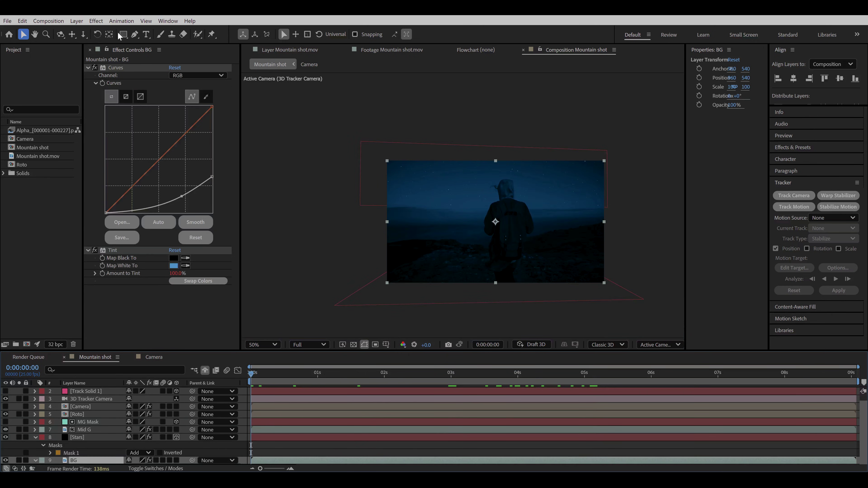
- Draw a wide closed mask on the BG layer across the upper sky and reveal its mask properties
{"action": "key", "text": "g"}
{"action": "left_click_drag", "start_coordinate": [321, 127], "coordinate": [328, 116]}
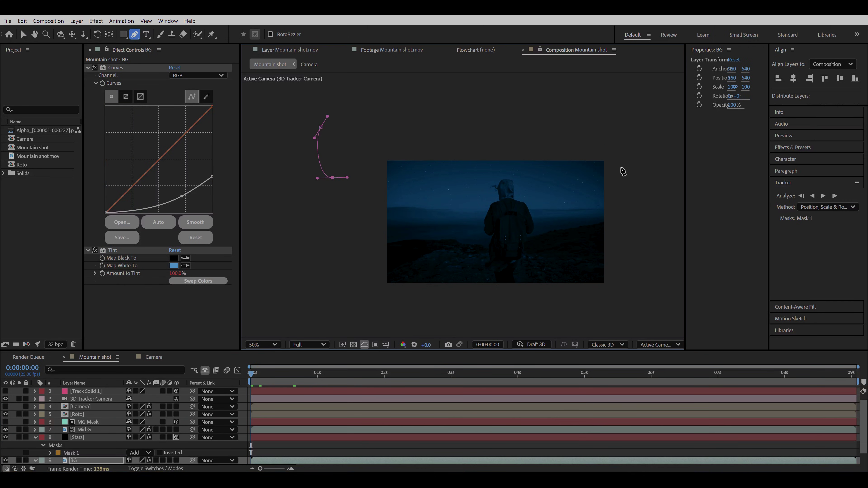
{"action": "left_click", "coordinate": [629, 175]}
{"action": "left_click_drag", "start_coordinate": [615, 110], "coordinate": [597, 109]}
{"action": "left_click", "coordinate": [321, 127]}
{"action": "key", "text": "m"}
{"action": "key", "text": "m"}
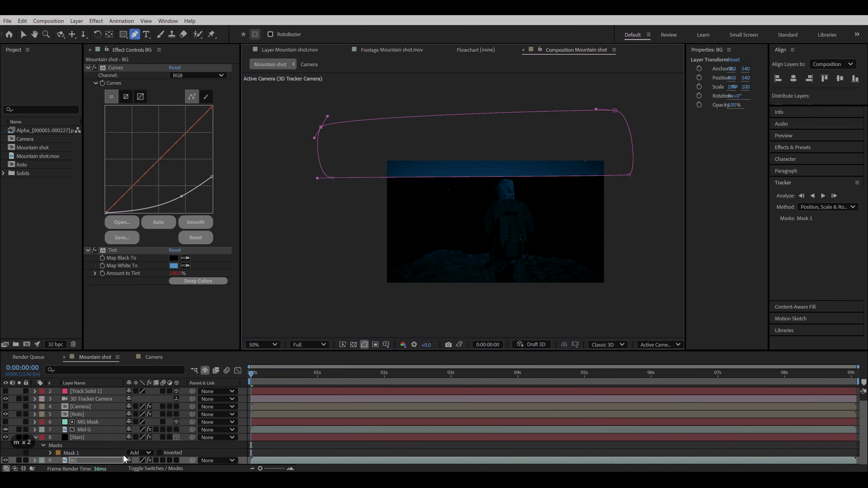
- Set the BG mask to Subtract with a feather of 538 pixels
{"action": "left_click", "coordinate": [138, 430]}
{"action": "left_click", "coordinate": [155, 382]}
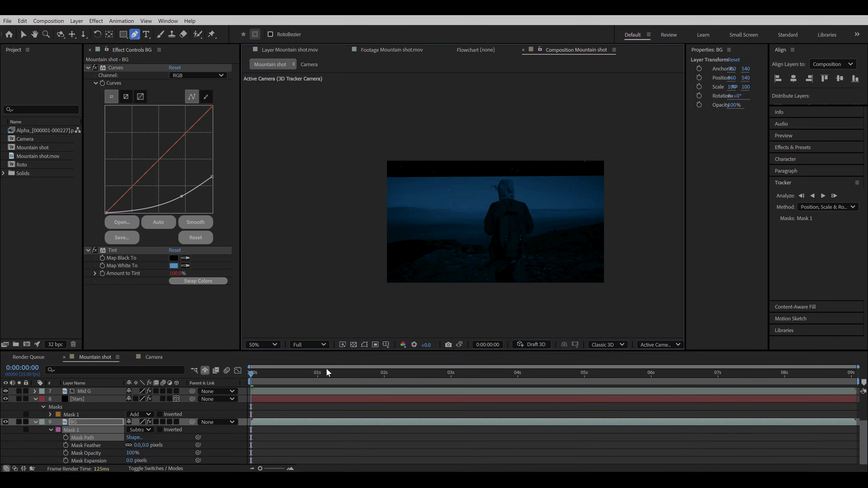
{"action": "left_click_drag", "start_coordinate": [147, 445], "coordinate": [285, 439]}
- Reshape the BG mask's points so the darkening fades smoothly from the upper sky toward the horizon
{"action": "key", "text": "v"}
{"action": "left_click_drag", "start_coordinate": [321, 174], "coordinate": [331, 175]}
{"action": "left_click_drag", "start_coordinate": [623, 176], "coordinate": [599, 165]}
{"action": "left_click_drag", "start_coordinate": [332, 170], "coordinate": [350, 170]}
{"action": "left_click_drag", "start_coordinate": [600, 165], "coordinate": [606, 169]}
{"action": "left_click_drag", "start_coordinate": [638, 179], "coordinate": [644, 179]}
- Compare the sky with and without the BG mask by switching its mode to None and undoing it
{"action": "left_click", "coordinate": [139, 430]}
{"action": "left_click", "coordinate": [139, 382]}
{"action": "key", "text": "ctrl+z"}
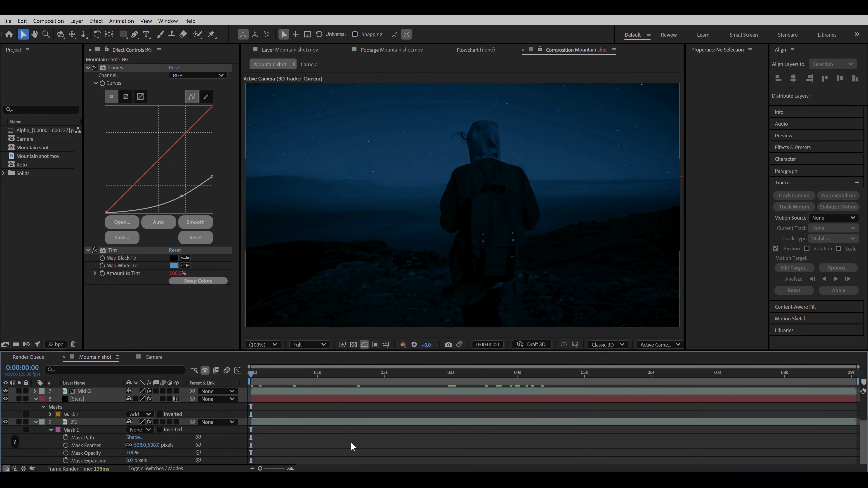
{"action": "key", "text": "ctrl+shift+z"}
{"action": "key", "text": "ctrl+z"}
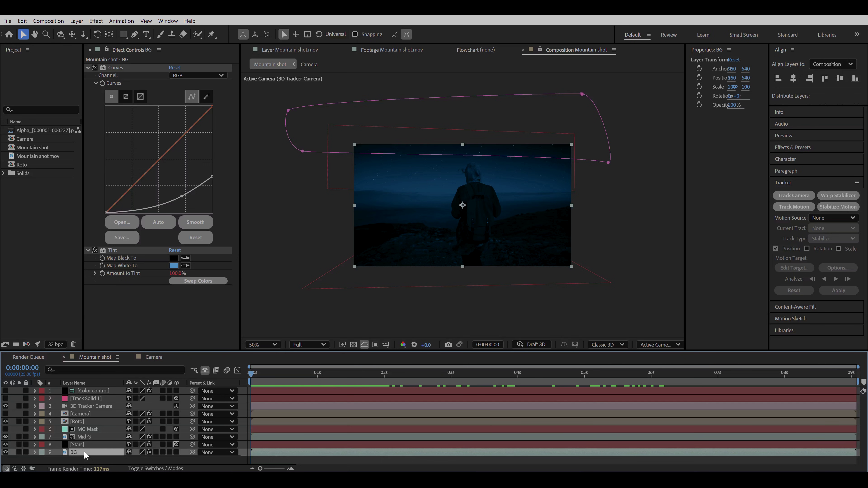
- Create a black 1920 x 1080 solid named Glow directly above the BG layer
{"action": "key", "text": "ctrl+y"}
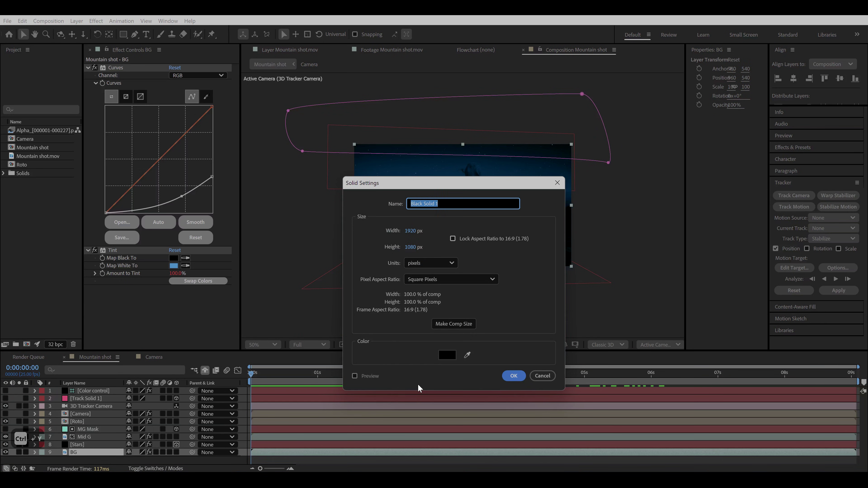
{"action": "type", "text": "Glow"}
{"action": "key", "text": "Return"}
- Apply the Fill effect to the Glow layer and colour it pinkish red
{"action": "key", "text": "ctrl+space"}
{"action": "type", "text": "fill"}
{"action": "key", "text": "Return"}
{"action": "left_click", "coordinate": [174, 91]}
{"action": "left_click_drag", "start_coordinate": [729, 194], "coordinate": [730, 201]}
{"action": "key", "text": "Return"}
- Draw and adjust a dome-shaped mask on the Glow layer behind the foreground rocks beside the man
{"action": "key", "text": "g"}
{"action": "key", "text": "comma"}
{"action": "left_click_drag", "start_coordinate": [469, 277], "coordinate": [471, 268]}
{"action": "left_click_drag", "start_coordinate": [453, 242], "coordinate": [434, 233]}
{"action": "left_click_drag", "start_coordinate": [385, 247], "coordinate": [373, 255]}
{"action": "left_click_drag", "start_coordinate": [377, 282], "coordinate": [381, 292]}
{"action": "left_click", "coordinate": [469, 278]}
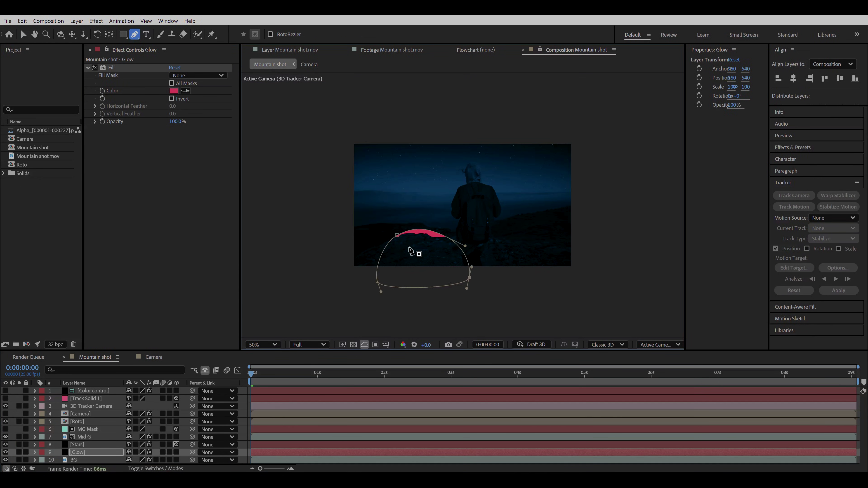
{"action": "left_click_drag", "start_coordinate": [405, 239], "coordinate": [404, 237]}
{"action": "left_click_drag", "start_coordinate": [450, 239], "coordinate": [453, 243]}
{"action": "left_click_drag", "start_coordinate": [384, 248], "coordinate": [387, 245]}
- Feather the Glow mask by 322 pixels and reposition the glow farther left behind the rocks, checking it in playback
{"action": "key", "text": "f"}
{"action": "left_click_drag", "start_coordinate": [138, 452], "coordinate": [287, 447]}
{"action": "key", "text": "v"}
{"action": "left_click_drag", "start_coordinate": [387, 246], "coordinate": [400, 239]}
{"action": "left_click_drag", "start_coordinate": [453, 242], "coordinate": [467, 243]}
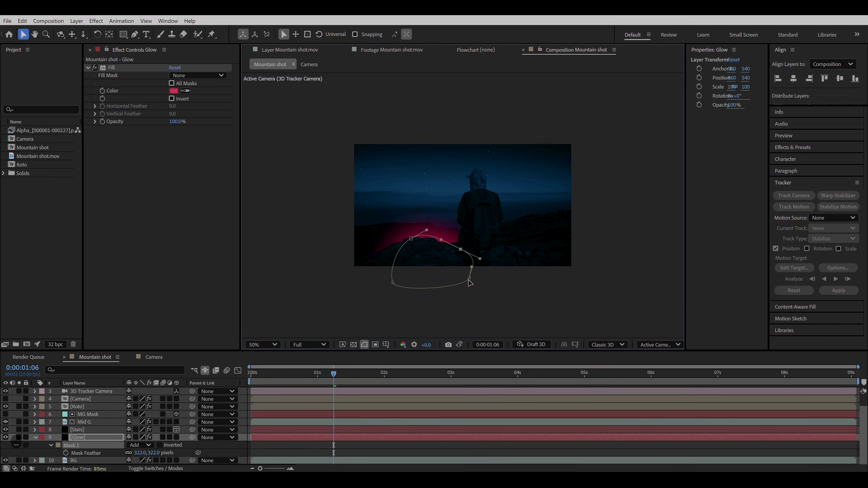
{"action": "left_click_drag", "start_coordinate": [455, 247], "coordinate": [407, 244]}
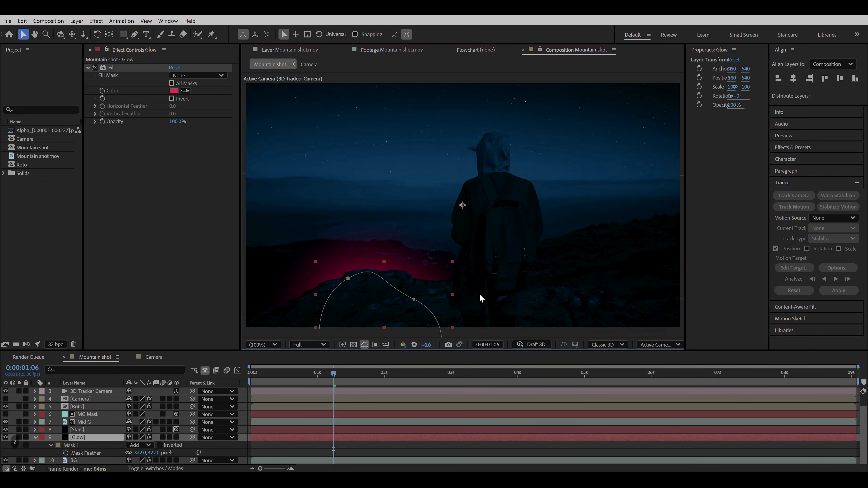
{"action": "key", "text": "space"}
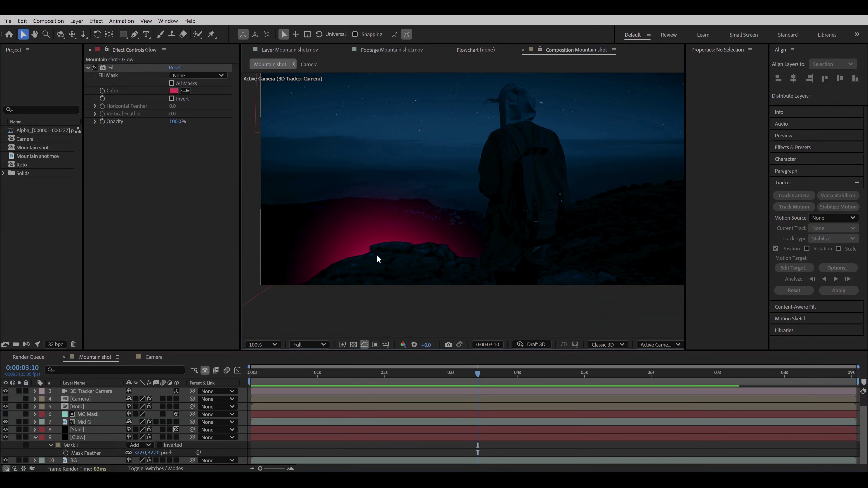
{"action": "scroll", "coordinate": [384, 259], "scroll_direction": "up", "scroll_amount": 1}
{"action": "scroll", "coordinate": [392, 302], "scroll_direction": "down", "scroll_amount": 1}
- Switch to Beeble in the browser, close the VFX pass download dialog and open Mountain shot MP4 in a new project
{"action": "left_click", "coordinate": [454, 479]}
{"action": "left_click", "coordinate": [454, 483]}
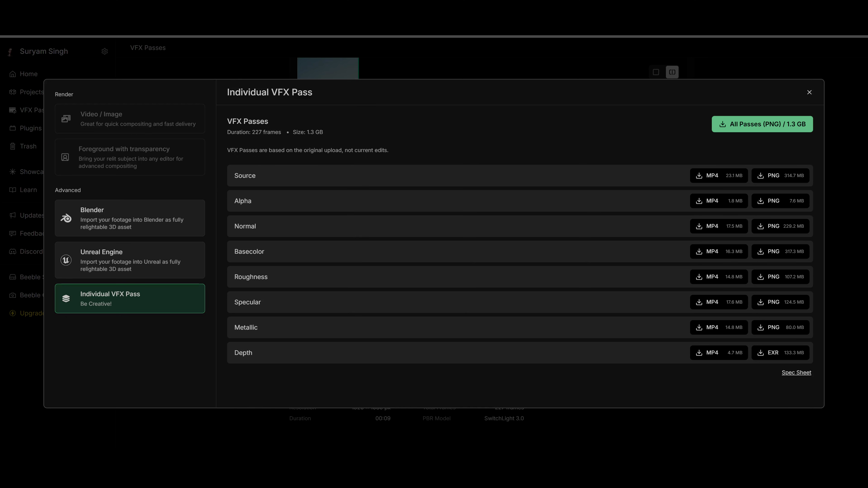
{"action": "left_click", "coordinate": [808, 94]}
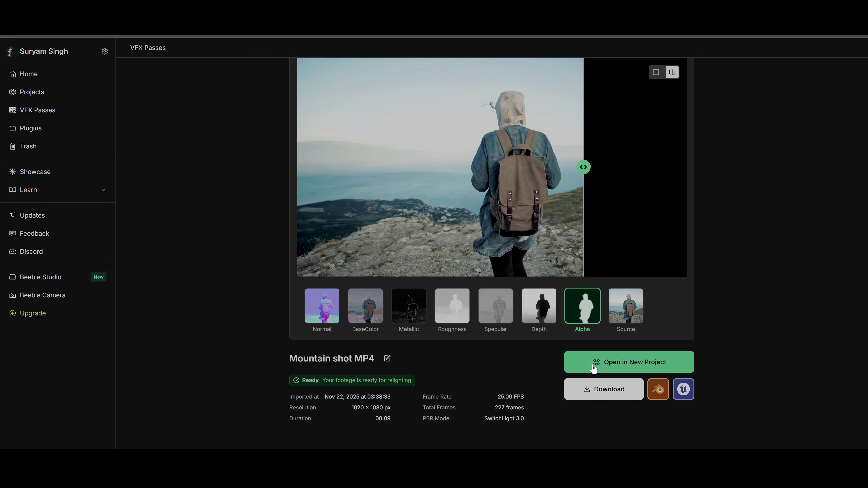
{"action": "left_click", "coordinate": [593, 368]}
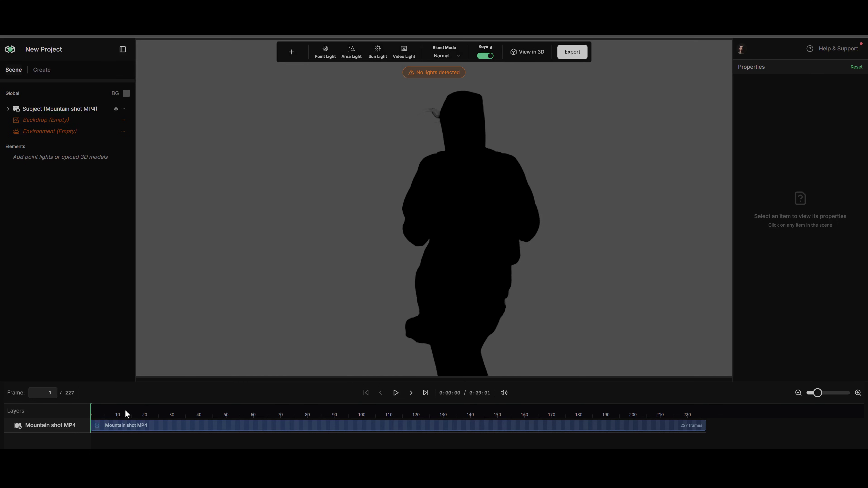
- Add a point light to the scene and place it to the upper left of the subject
{"action": "left_click_drag", "start_coordinate": [125, 412], "coordinate": [91, 403]}
{"action": "mouse_move", "coordinate": [436, 75]}
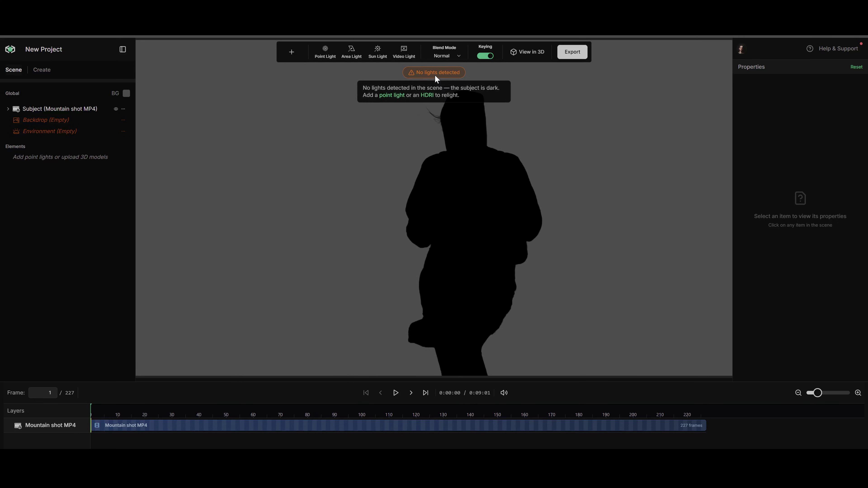
{"action": "key", "text": "ctrl+z"}
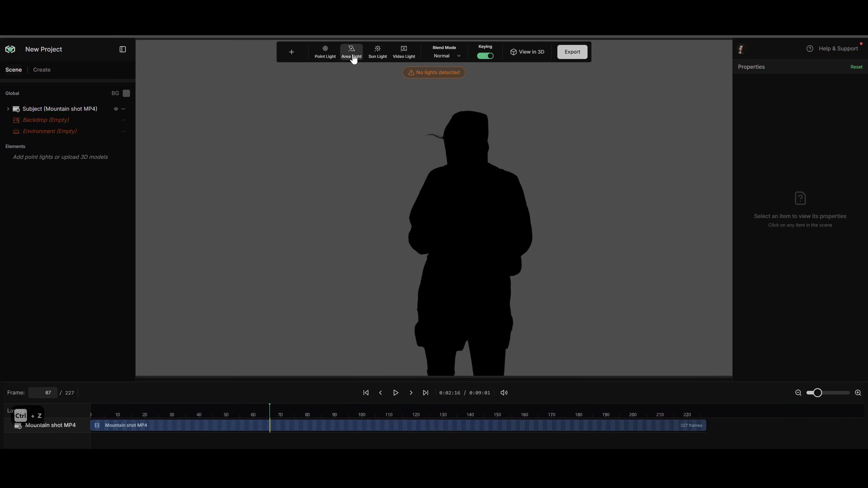
{"action": "left_click", "coordinate": [323, 54]}
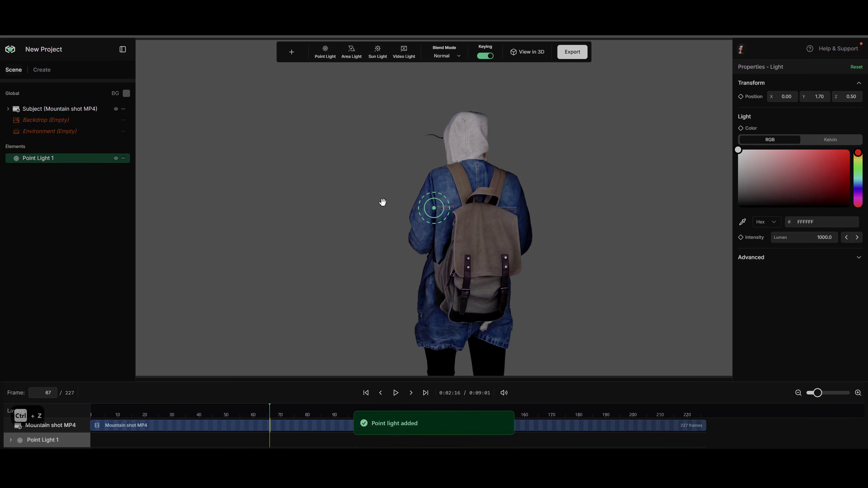
{"action": "left_click_drag", "start_coordinate": [410, 206], "coordinate": [249, 159]}
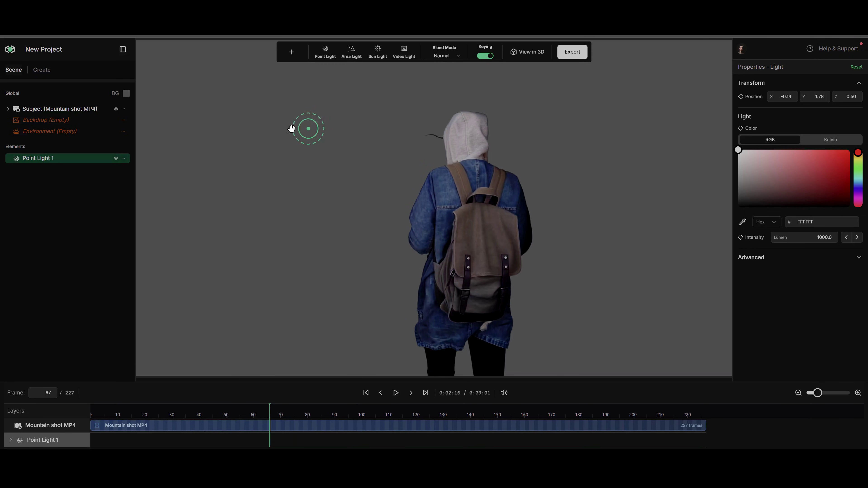
- Switch to the 3D view and move the point light behind the subject, to about X -0.25, Y 1.53, Z -0.36
{"action": "left_click", "coordinate": [534, 57]}
{"action": "left_click_drag", "start_coordinate": [434, 273], "coordinate": [492, 273]}
{"action": "scroll", "coordinate": [442, 262], "scroll_direction": "down", "scroll_amount": 5}
{"action": "scroll", "coordinate": [504, 280], "scroll_direction": "up", "scroll_amount": 4}
{"action": "left_click_drag", "start_coordinate": [563, 265], "coordinate": [227, 238]}
{"action": "left_click_drag", "start_coordinate": [437, 182], "coordinate": [438, 204]}
{"action": "left_click_drag", "start_coordinate": [483, 246], "coordinate": [465, 246]}
- Expand the point light's timeline properties, reposition it to about X -0.29, Y 1.55, and preview it in the 2D view
{"action": "left_click_drag", "start_coordinate": [159, 379], "coordinate": [160, 352]}
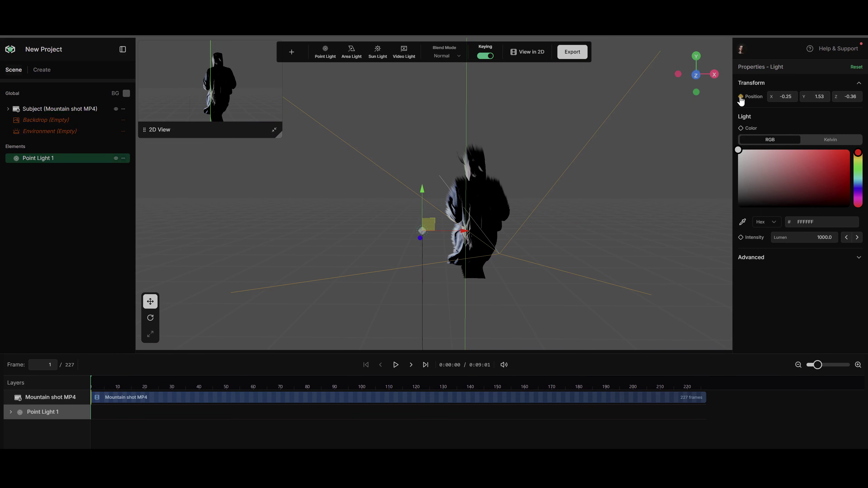
{"action": "left_click", "coordinate": [11, 412]}
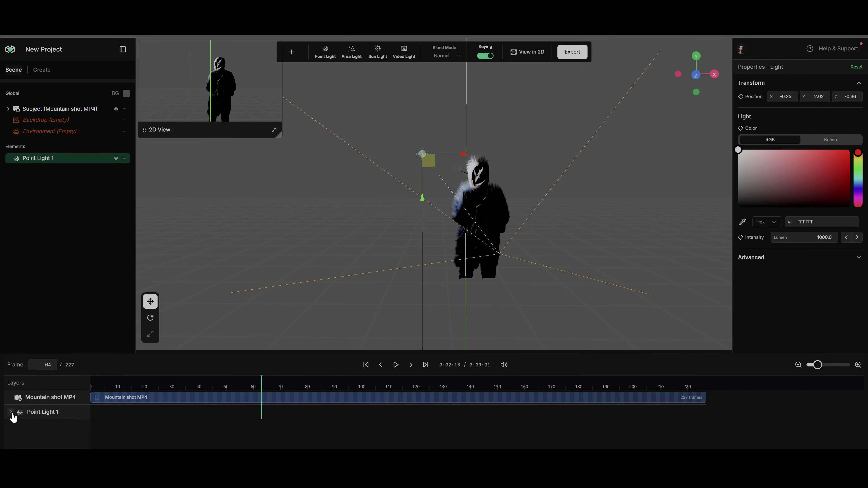
{"action": "key", "text": "space"}
{"action": "left_click_drag", "start_coordinate": [583, 167], "coordinate": [619, 265]}
{"action": "left_click", "coordinate": [692, 387]}
{"action": "left_click", "coordinate": [527, 51]}
{"action": "left_click", "coordinate": [90, 387]}
{"action": "key", "text": "space"}
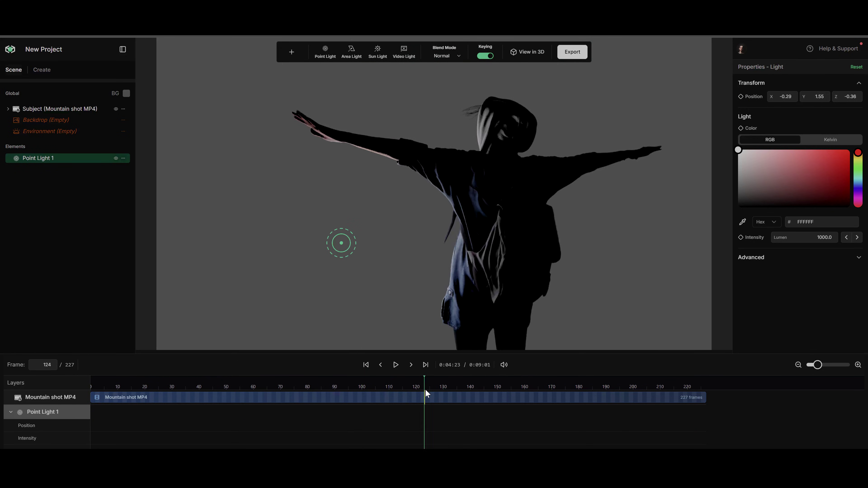
- Move the point light to about X -0.18, Y 1.41 at frame 136 and colour it magenta FF00A6
{"action": "left_click_drag", "start_coordinate": [424, 391], "coordinate": [457, 391]}
{"action": "left_click_drag", "start_coordinate": [341, 243], "coordinate": [378, 283]}
{"action": "left_click_drag", "start_coordinate": [824, 161], "coordinate": [863, 146]}
{"action": "left_click_drag", "start_coordinate": [859, 198], "coordinate": [863, 203]}
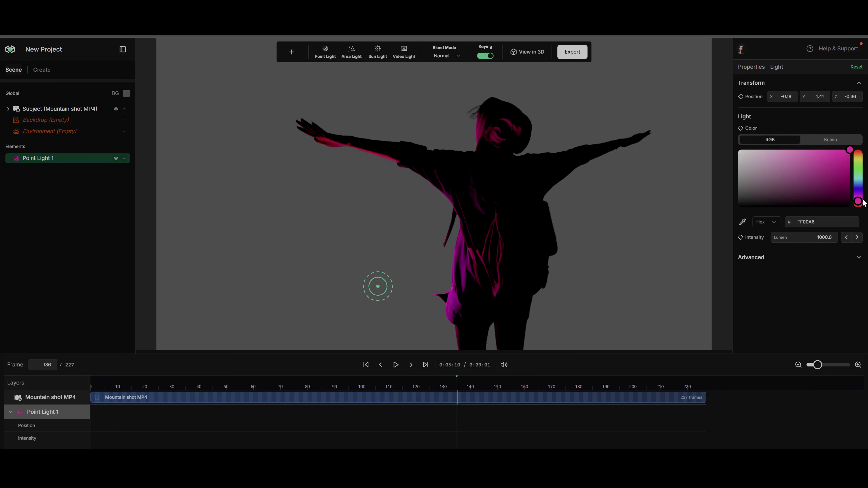
- Set the point light's intensity to 1197 lumens, with distance 23.2 and decay 1.4 in its advanced settings
{"action": "left_click", "coordinate": [749, 263]}
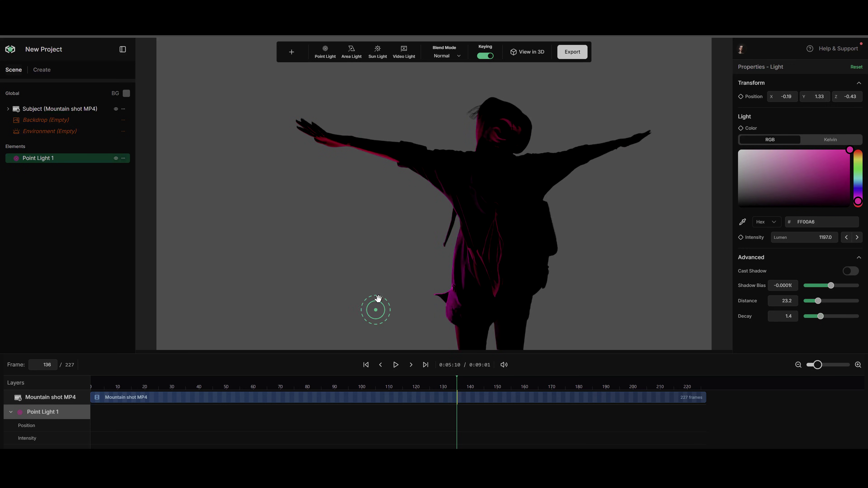
- Move the point light to about X -0.16, Y 1.43 and preview the subject's relighting back at frame 9
{"action": "left_click_drag", "start_coordinate": [382, 288], "coordinate": [386, 276]}
{"action": "left_click_drag", "start_coordinate": [444, 386], "coordinate": [115, 400]}
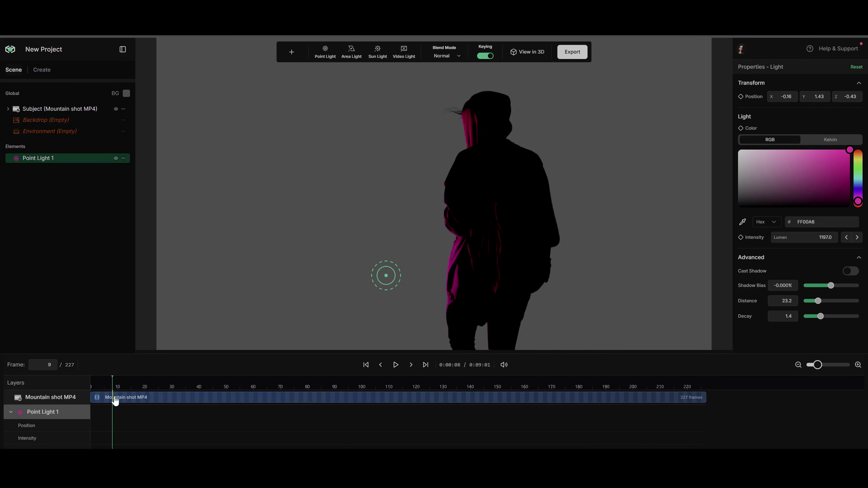
- Export the relit subject as Foreground with transparency, rendering all frames at 1920 × 1080, and start choosing the destination folder
{"action": "left_click", "coordinate": [569, 57]}
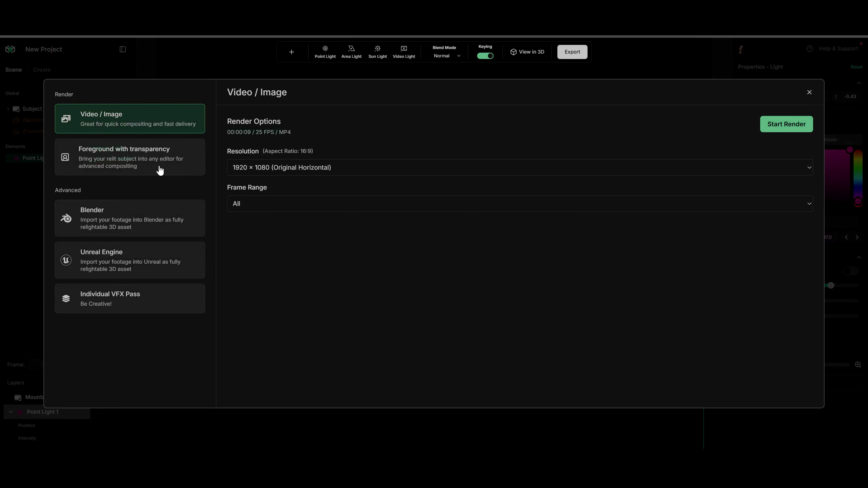
{"action": "left_click", "coordinate": [90, 156]}
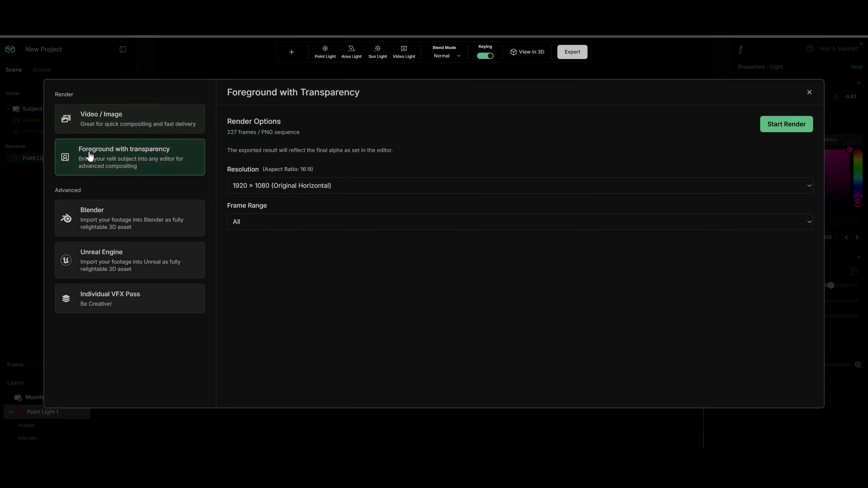
{"action": "left_click", "coordinate": [775, 131]}
{"action": "left_click", "coordinate": [447, 288]}
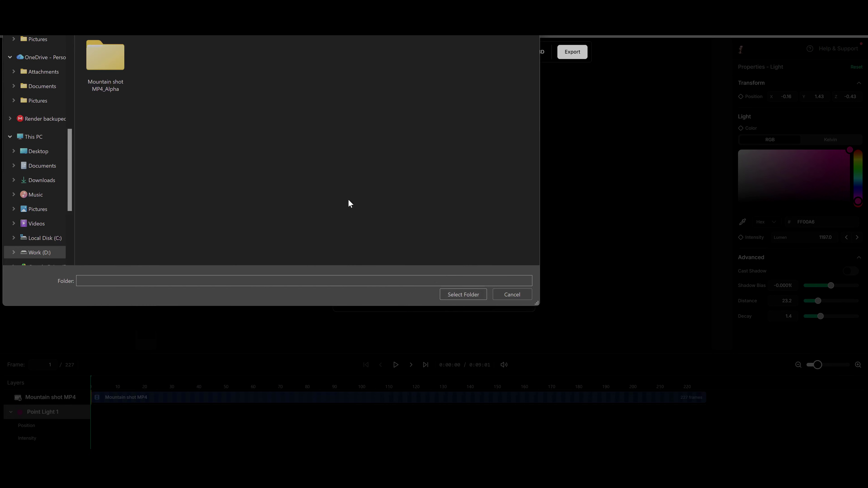
- Create a folder named Relight beside Mountain shot MP4_Alpha and use it as the render destination
{"action": "right_click", "coordinate": [211, 71]}
{"action": "mouse_move", "coordinate": [236, 167]}
{"action": "left_click", "coordinate": [335, 169]}
{"action": "type", "text": "Relight"}
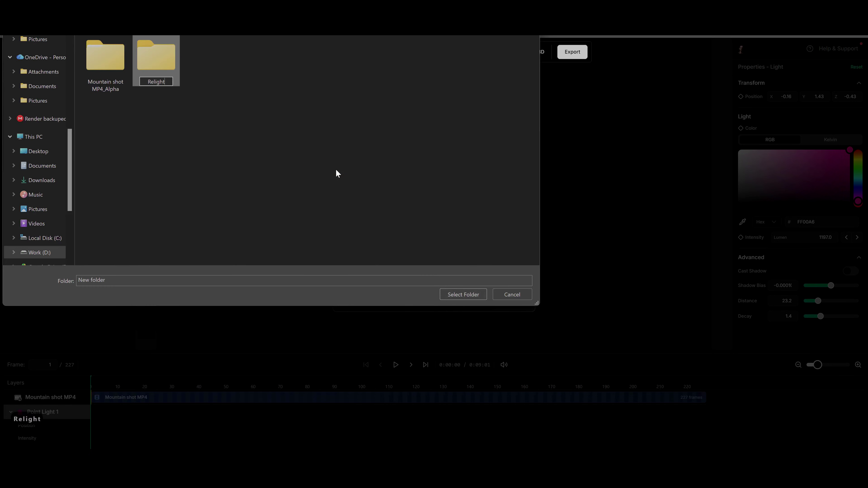
{"action": "double_click", "coordinate": [162, 67]}
{"action": "left_click", "coordinate": [458, 294]}
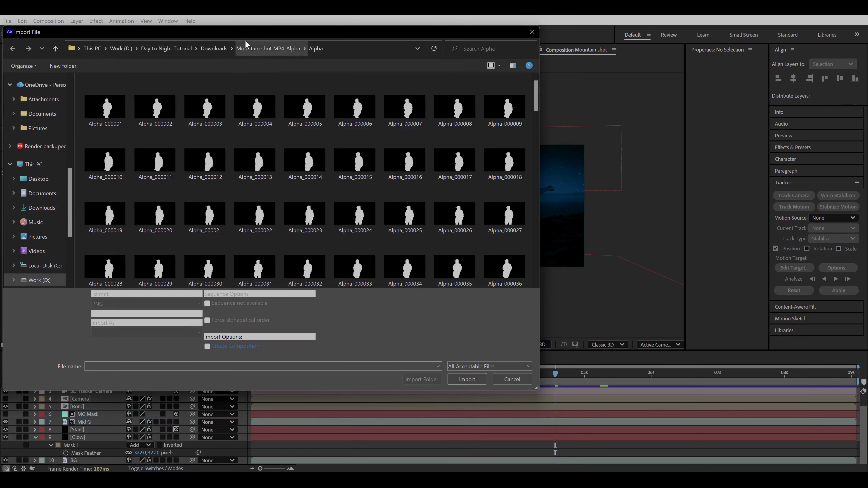
- In After Effects, import the rendered frames from the Relight folder in Downloads as a PNG sequence
{"action": "left_click", "coordinate": [260, 48]}
{"action": "left_click", "coordinate": [215, 48]}
{"action": "double_click", "coordinate": [166, 112]}
{"action": "left_click", "coordinate": [113, 118]}
{"action": "left_click", "coordinate": [207, 303]}
{"action": "left_click", "coordinate": [467, 373]}
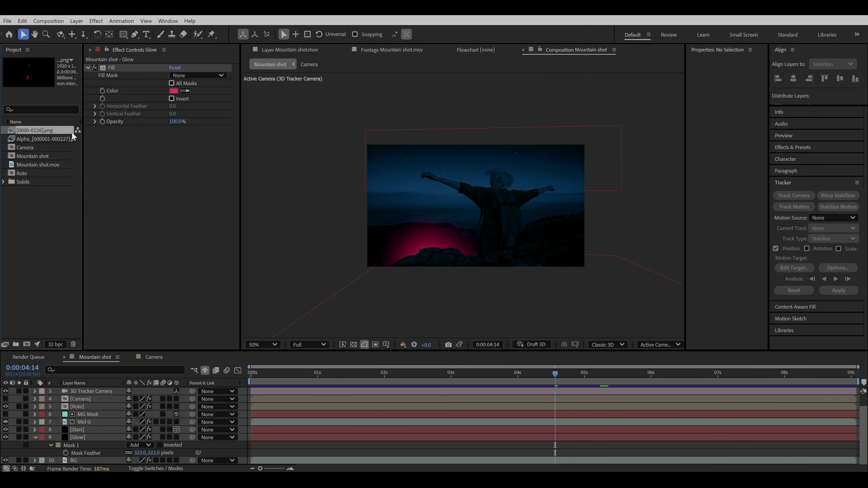
- Add the [0000-0226].png sequence to the Mountain shot composition directly above the Roto layer and set its blend mode to Screen
{"action": "left_click_drag", "start_coordinate": [82, 139], "coordinate": [108, 143]}
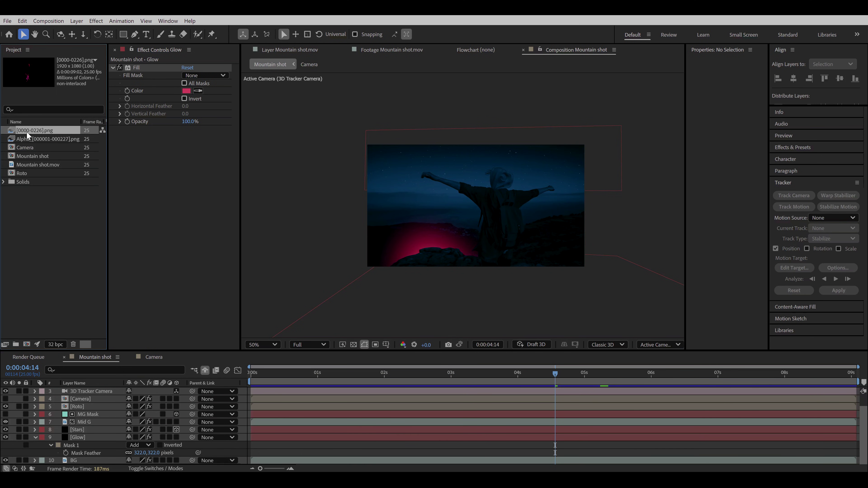
{"action": "left_click_drag", "start_coordinate": [27, 133], "coordinate": [73, 407]}
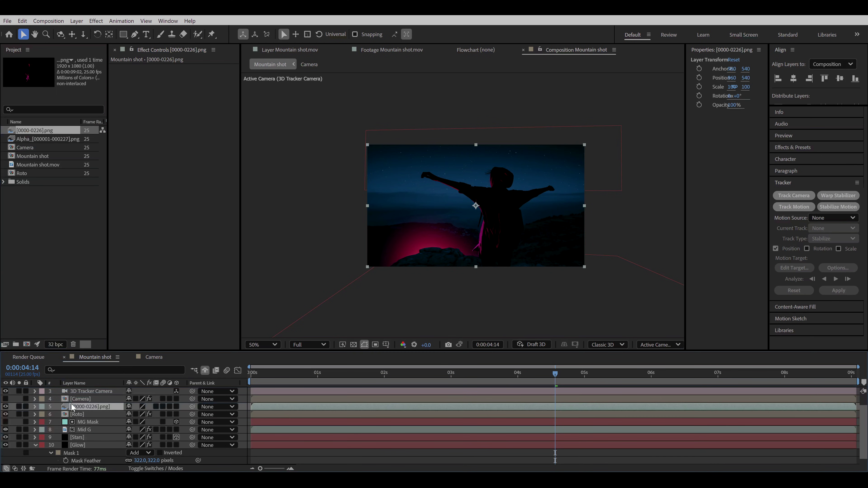
{"action": "scroll", "coordinate": [441, 216], "scroll_direction": "up", "scroll_amount": 2}
{"action": "key", "text": "F4"}
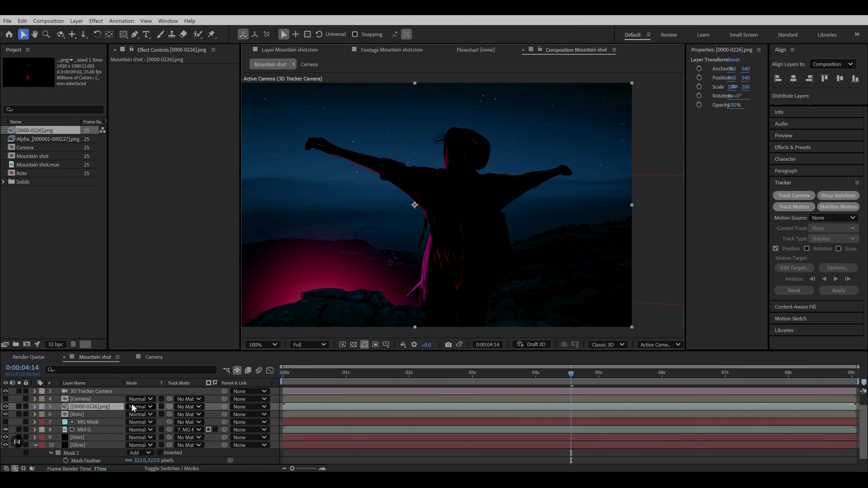
{"action": "left_click", "coordinate": [148, 407]}
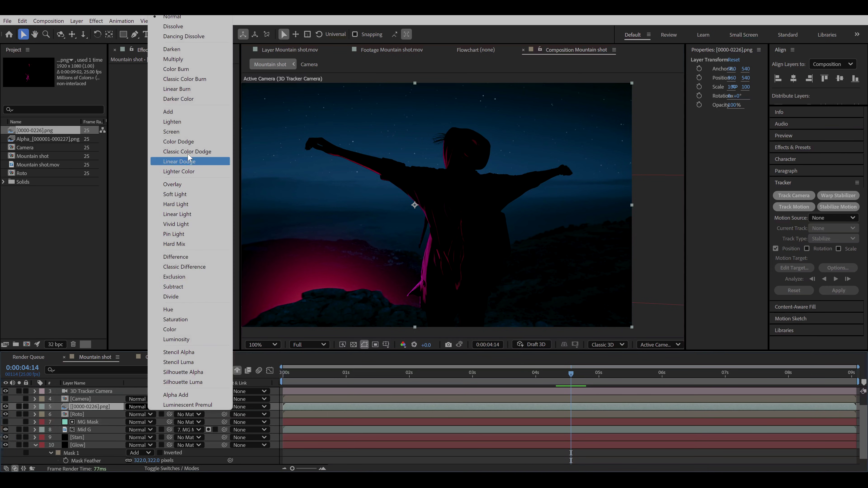
{"action": "left_click", "coordinate": [188, 133]}
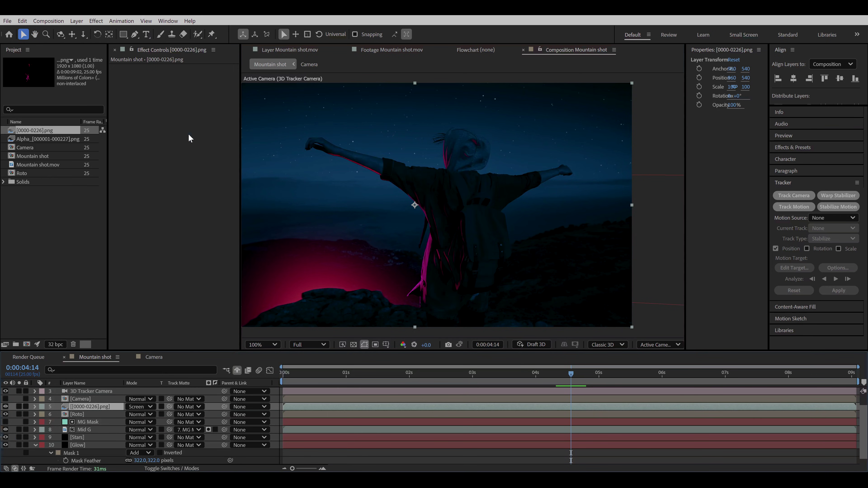
- Compare the subject with the [0000-0226].png relight layer shown and hidden, close up and at full frame
{"action": "left_click", "coordinate": [6, 407]}
{"action": "left_click", "coordinate": [6, 407]}
{"action": "left_click", "coordinate": [5, 407]}
{"action": "left_click", "coordinate": [6, 407]}
{"action": "left_click", "coordinate": [5, 407]}
{"action": "left_click", "coordinate": [6, 407]}
{"action": "key", "text": "comma"}
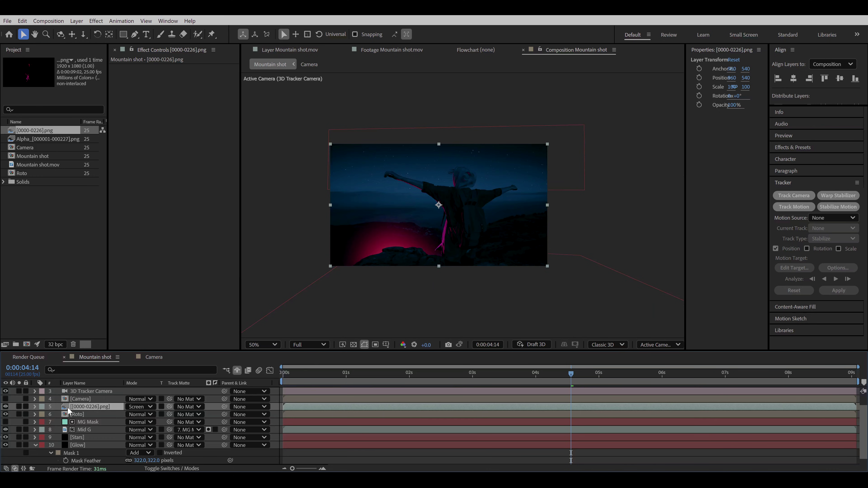
{"action": "left_click", "coordinate": [6, 407]}
{"action": "left_click", "coordinate": [5, 407]}
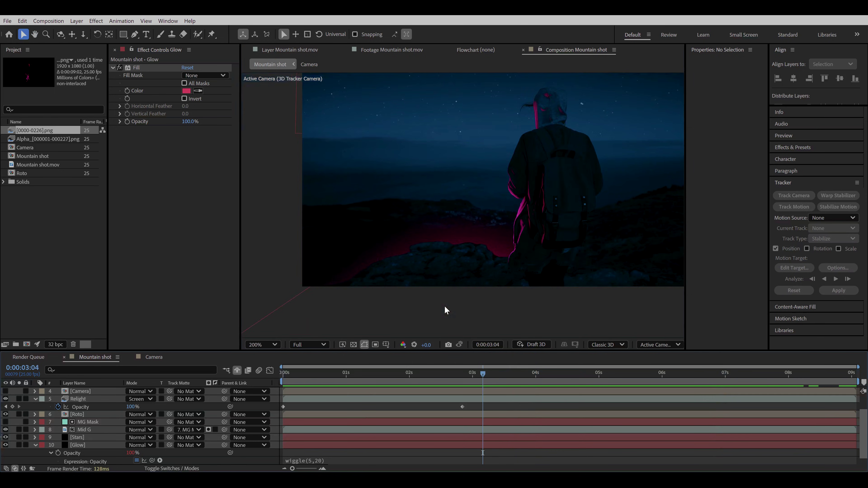
- Import grass-wind-loop.mov from the Assets folder, review the clip, and add it to the Mountain shot composition below the Mid G layer
{"action": "scroll", "coordinate": [490, 244], "scroll_direction": "up", "scroll_amount": 2}
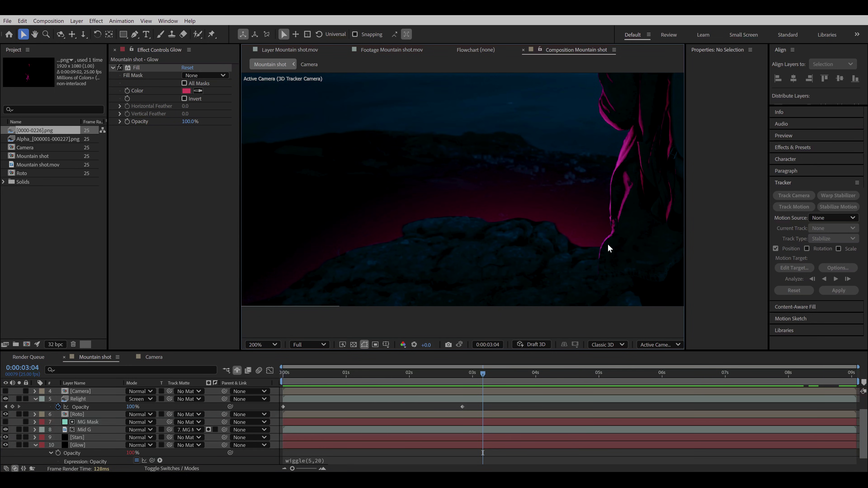
{"action": "scroll", "coordinate": [455, 235], "scroll_direction": "down", "scroll_amount": 2}
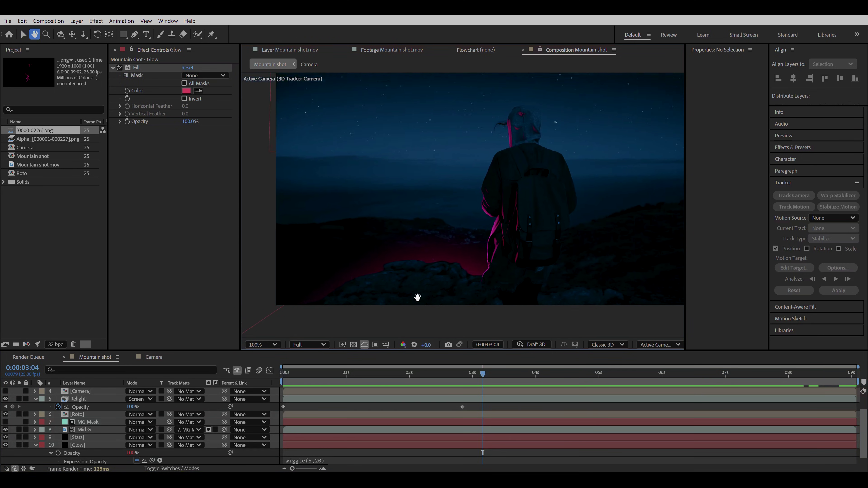
{"action": "scroll", "coordinate": [417, 286], "scroll_direction": "down", "scroll_amount": 2}
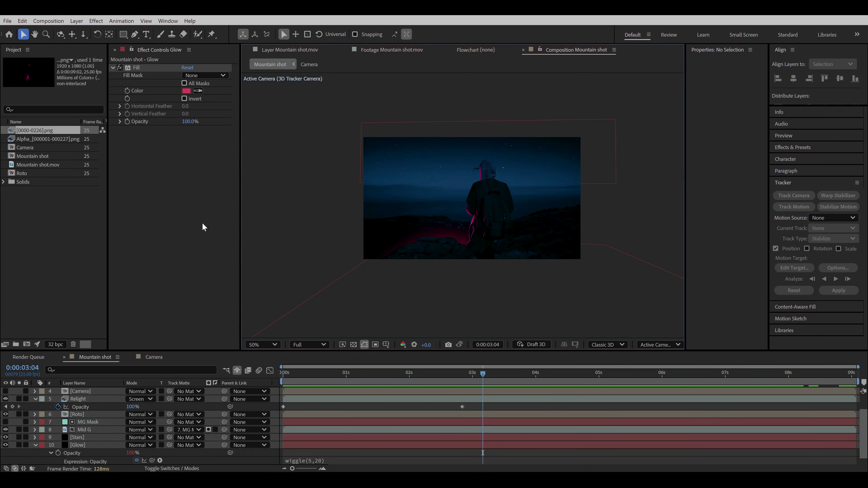
{"action": "double_click", "coordinate": [84, 229]}
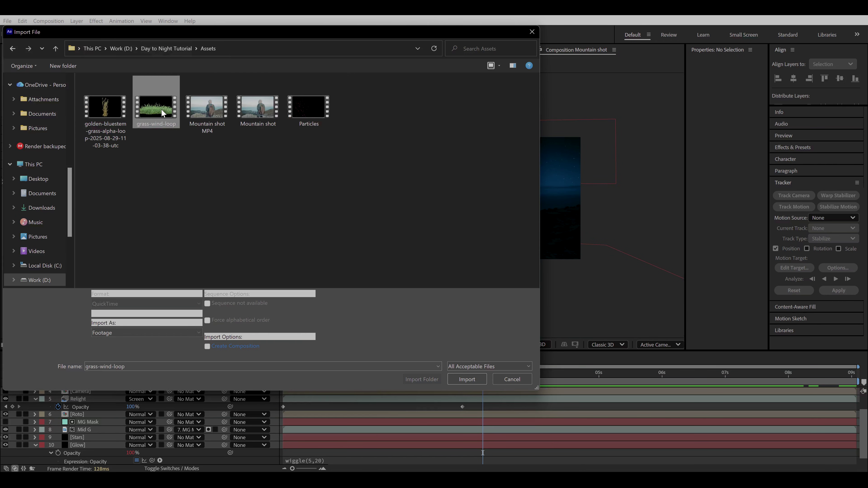
{"action": "double_click", "coordinate": [163, 114]}
{"action": "double_click", "coordinate": [48, 156]}
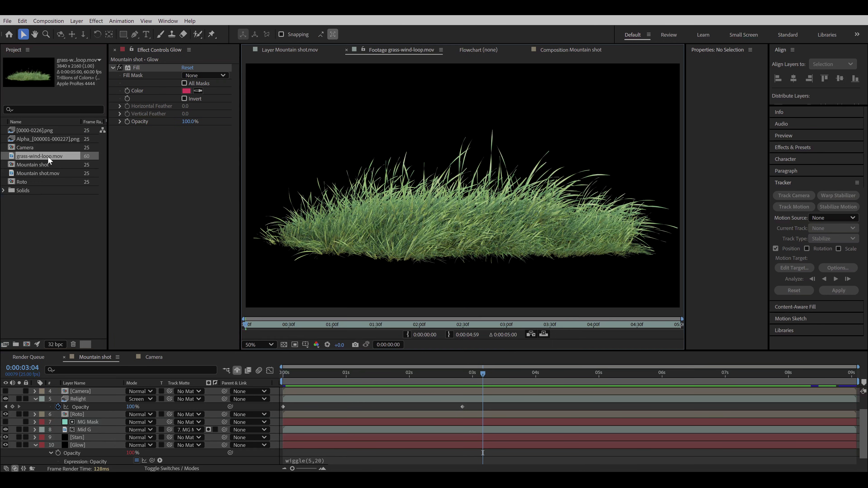
{"action": "left_click_drag", "start_coordinate": [245, 325], "coordinate": [413, 334]}
{"action": "left_click_drag", "start_coordinate": [40, 156], "coordinate": [94, 431]}
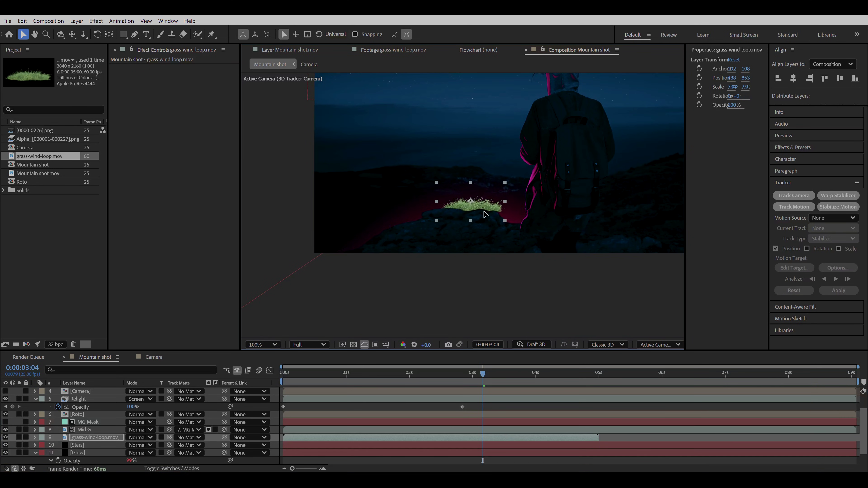
- Copy the Curves and Tint effects from the Mid G layer onto the grass-wind-loop.mov layer
{"action": "left_click", "coordinate": [84, 430]}
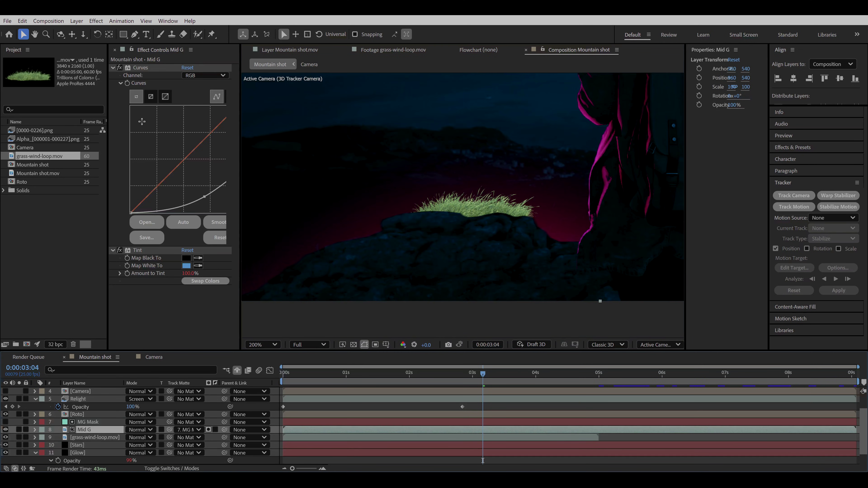
{"action": "left_click", "coordinate": [143, 68]}
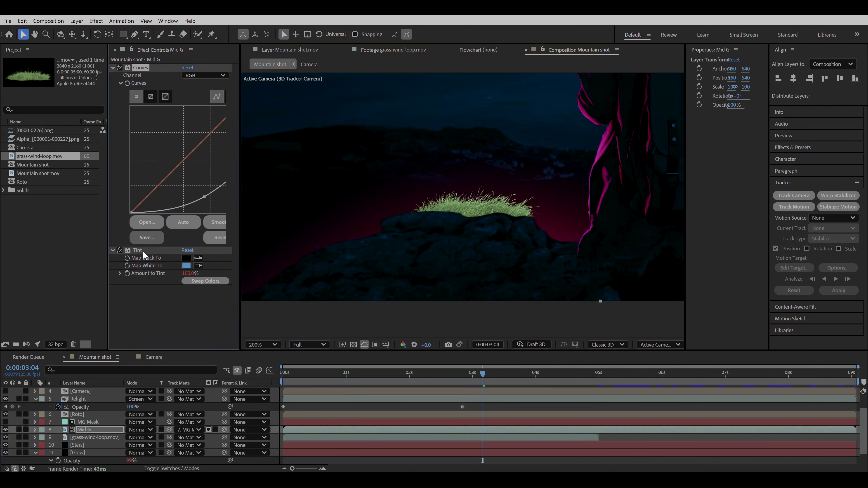
{"action": "left_click", "coordinate": [92, 438], "text": "ctrl"}
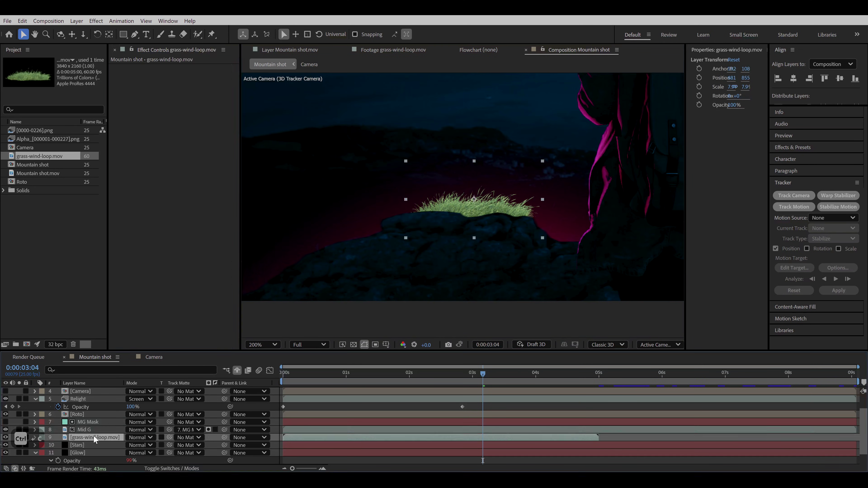
{"action": "key", "text": "ctrl+v"}
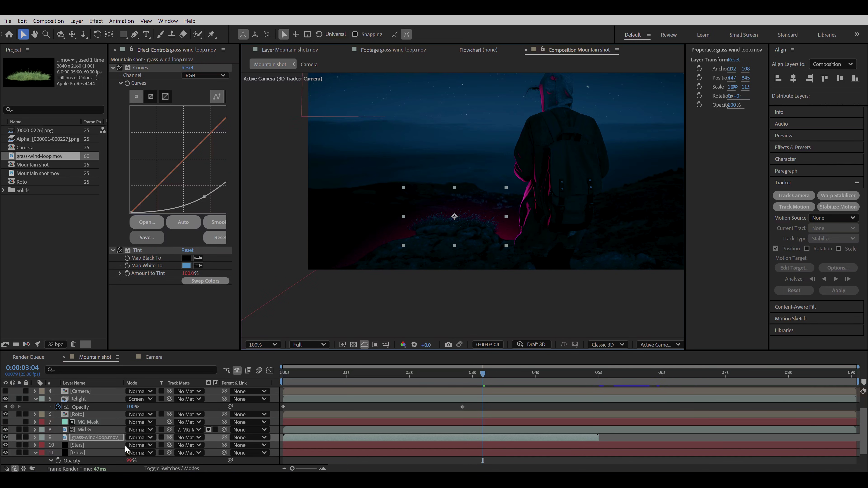
- Make the grass-wind-loop.mov layer a 3D layer
{"action": "key", "text": "F4"}
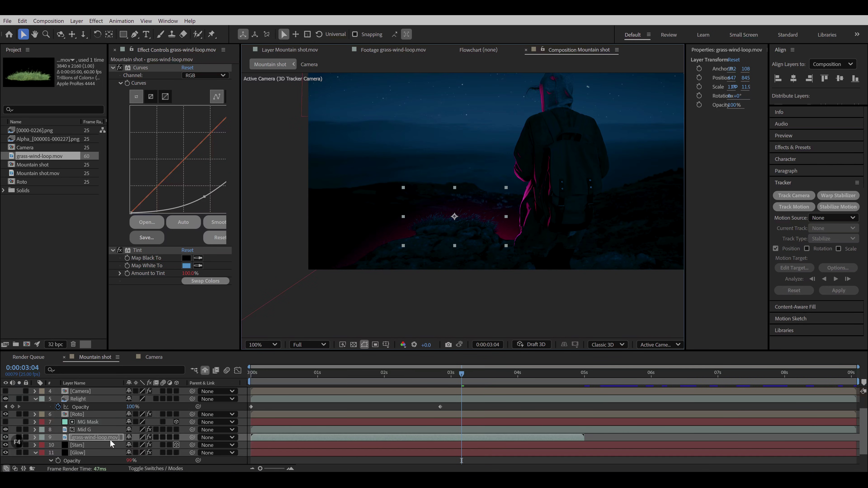
{"action": "left_click", "coordinate": [177, 438]}
{"action": "left_click", "coordinate": [176, 437]}
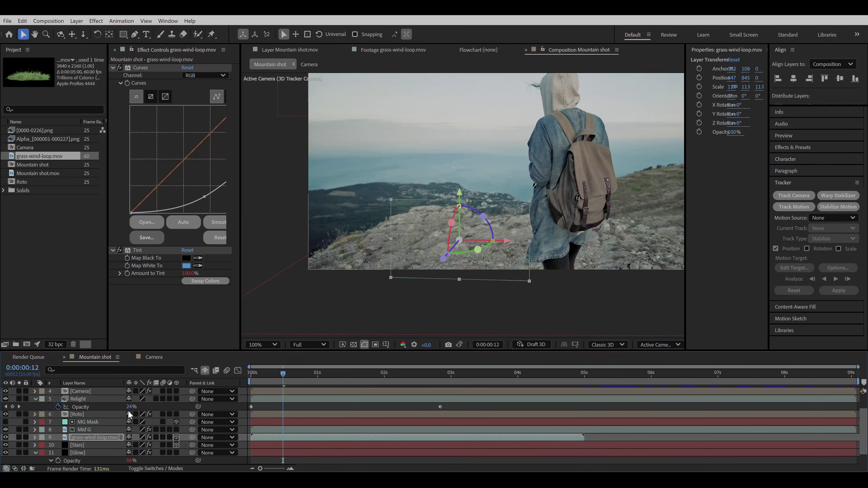
- Create a track null from the Camera layer's 3D Camera Tracker at a track point on top of the rock
{"action": "left_click", "coordinate": [81, 391]}
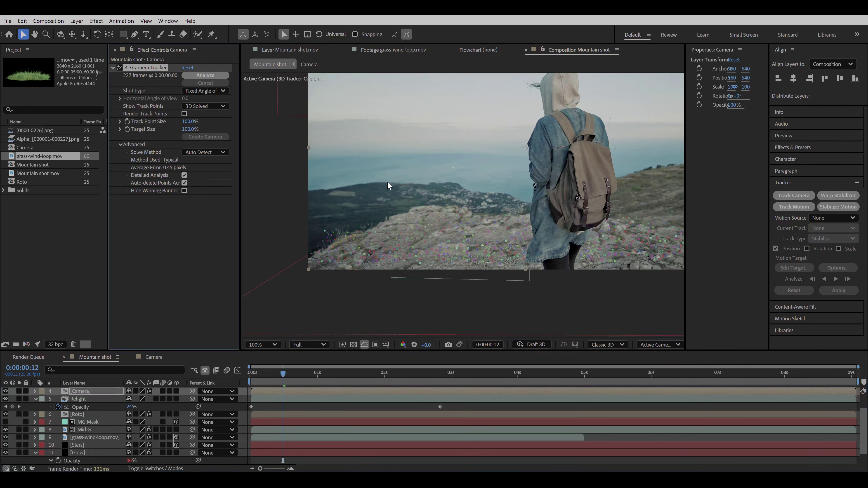
{"action": "scroll", "coordinate": [501, 217], "scroll_direction": "up", "scroll_amount": 2}
{"action": "right_click", "coordinate": [416, 209]}
{"action": "left_click", "coordinate": [445, 233]}
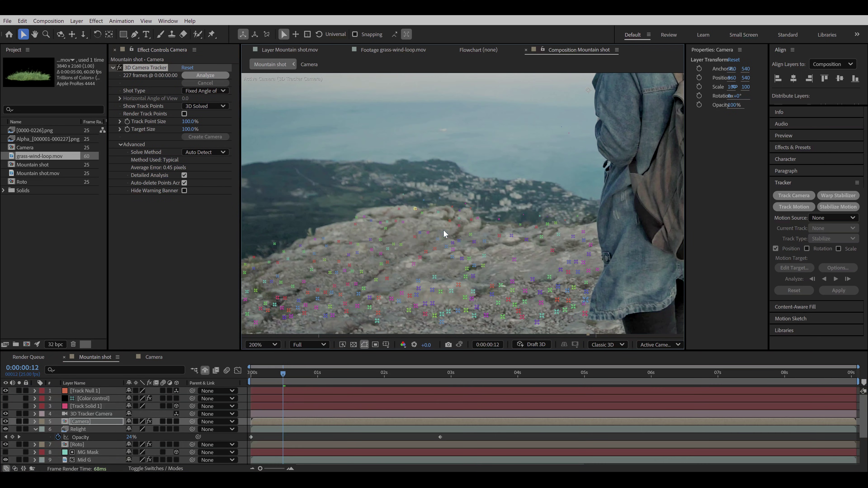
- Hide the Camera layer and copy Track Null 1's position onto the grass-wind-loop.mov layer
{"action": "left_click", "coordinate": [94, 392]}
{"action": "left_click", "coordinate": [6, 422]}
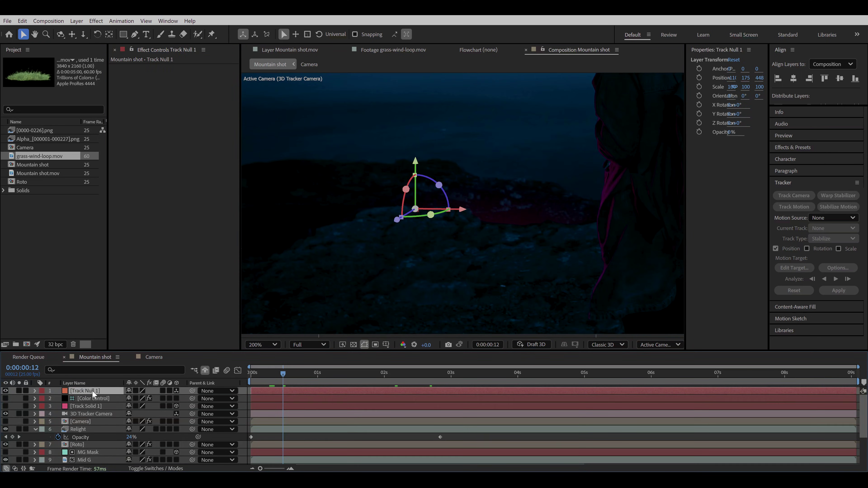
{"action": "key", "text": "p"}
{"action": "left_click", "coordinate": [74, 398]}
{"action": "key", "text": "ctrl+c"}
{"action": "scroll", "coordinate": [76, 403], "scroll_direction": "down", "scroll_amount": 3}
{"action": "left_click", "coordinate": [87, 424]}
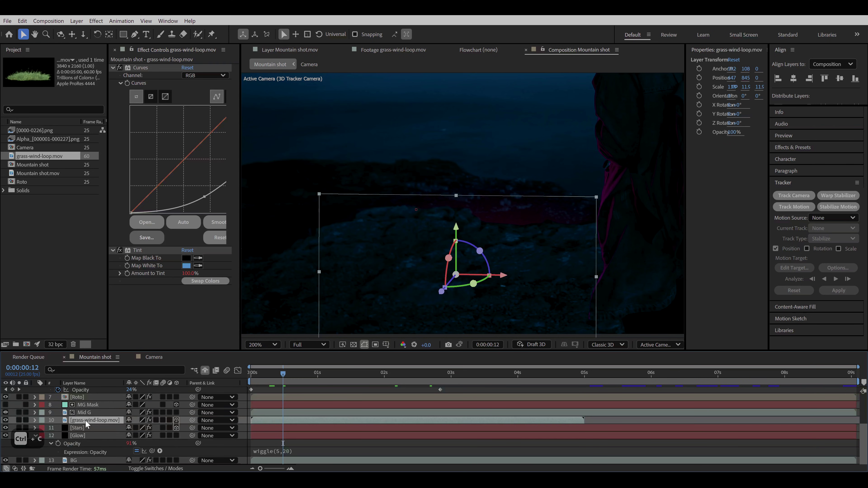
{"action": "key", "text": "ctrl+v"}
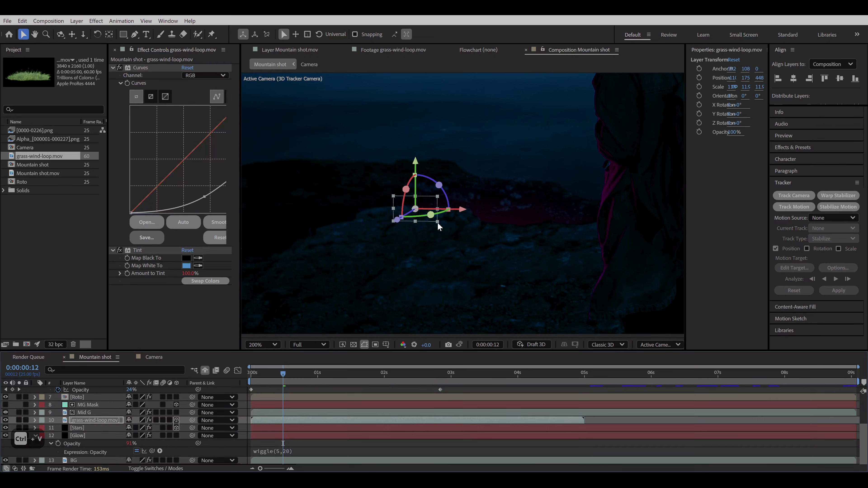
- Scale the grass layer to about 35%, set its anchor point to 1920, 1586, 0, and play back its placement on the rock
{"action": "left_click_drag", "start_coordinate": [438, 223], "coordinate": [481, 246]}
{"action": "key", "text": "a"}
{"action": "left_click_drag", "start_coordinate": [430, 388], "coordinate": [250, 374]}
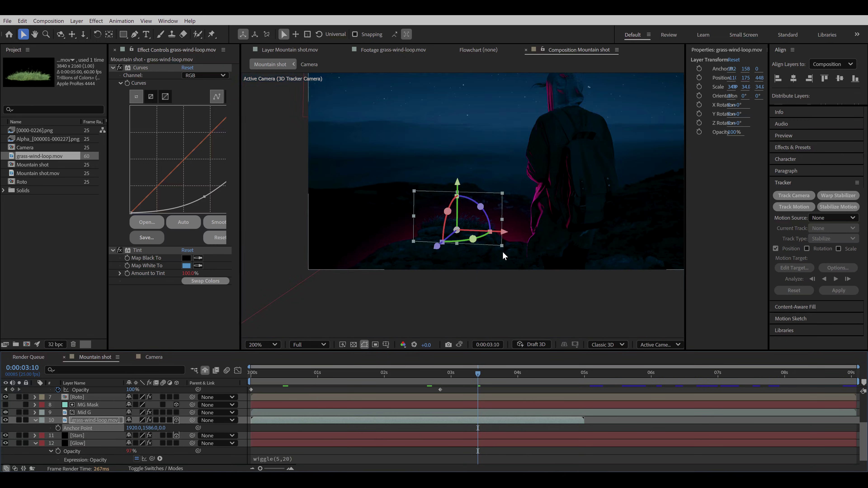
{"action": "scroll", "coordinate": [523, 283], "scroll_direction": "down", "scroll_amount": 1}
{"action": "left_click", "coordinate": [513, 298]}
{"action": "key", "text": "space"}
{"action": "key", "text": "space"}
{"action": "scroll", "coordinate": [444, 244], "scroll_direction": "up", "scroll_amount": 2}
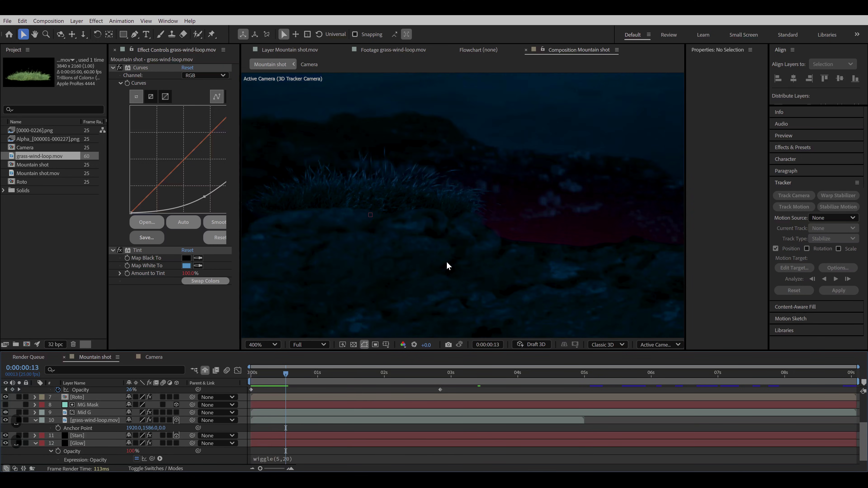
- Apply the Camera Lens Blur effect to the grass-wind-loop.mov layer
{"action": "left_click", "coordinate": [89, 421]}
{"action": "key", "text": "ctrl+space"}
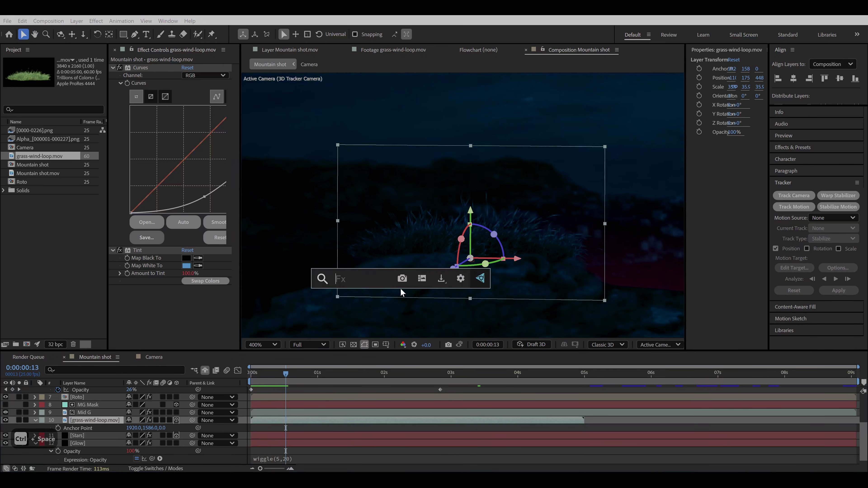
{"action": "type", "text": "camer"}
{"action": "left_click", "coordinate": [378, 317]}
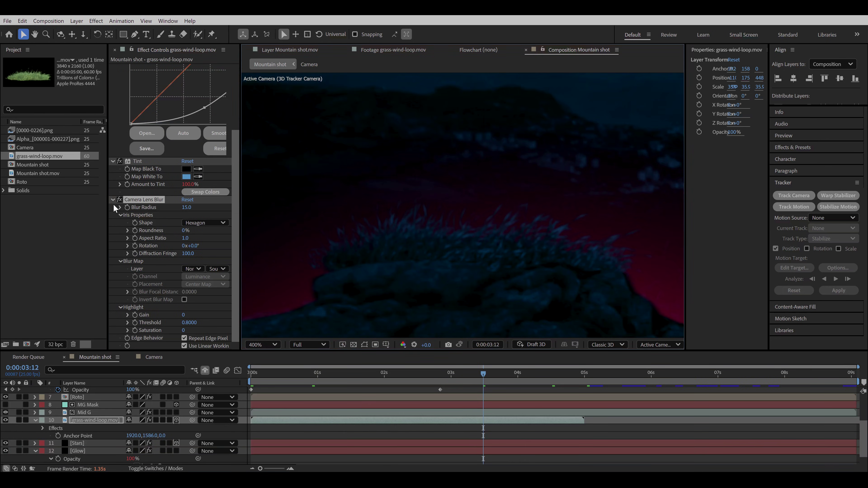
- Apply the CC Light Sweep effect to the grass-wind-loop.mov layer
{"action": "scroll", "coordinate": [174, 206], "scroll_direction": "up", "scroll_amount": 5}
{"action": "key", "text": "ctrl+space"}
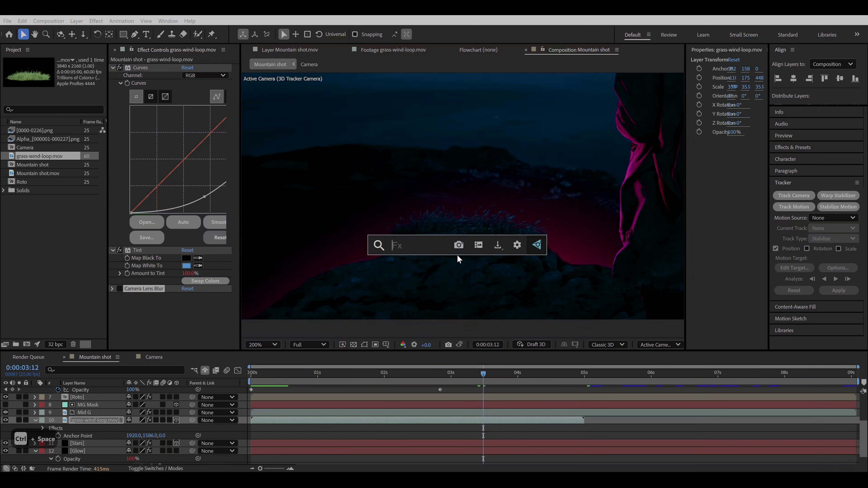
{"action": "type", "text": "light se"}
{"action": "key", "text": "BackSpace"}
{"action": "type", "text": "weep"}
{"action": "left_click", "coordinate": [405, 271]}
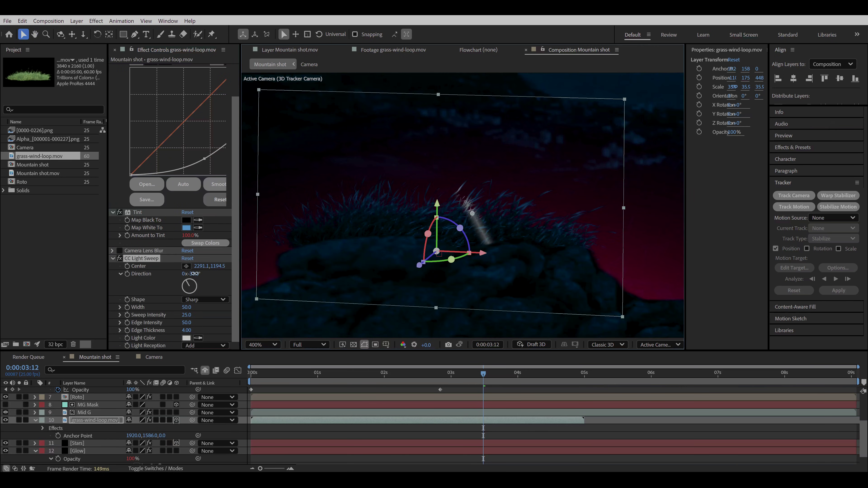
- Set the light sweep's direction to -88°, width 310, sweep intensity 0 and edge intensity 119, with its center near the grass tips at about 2198, 1111
{"action": "left_click_drag", "start_coordinate": [192, 273], "coordinate": [259, 310]}
{"action": "left_click_drag", "start_coordinate": [472, 213], "coordinate": [467, 193]}
{"action": "left_click_drag", "start_coordinate": [188, 307], "coordinate": [85, 322]}
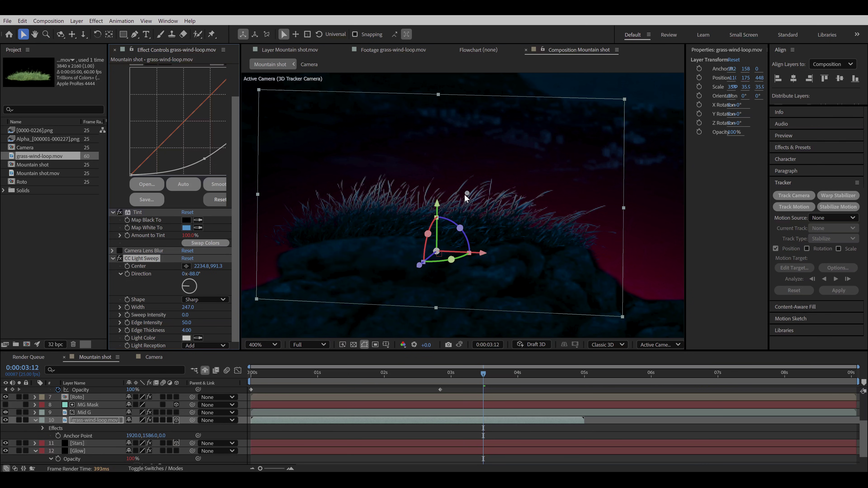
{"action": "left_click_drag", "start_coordinate": [467, 194], "coordinate": [464, 204]}
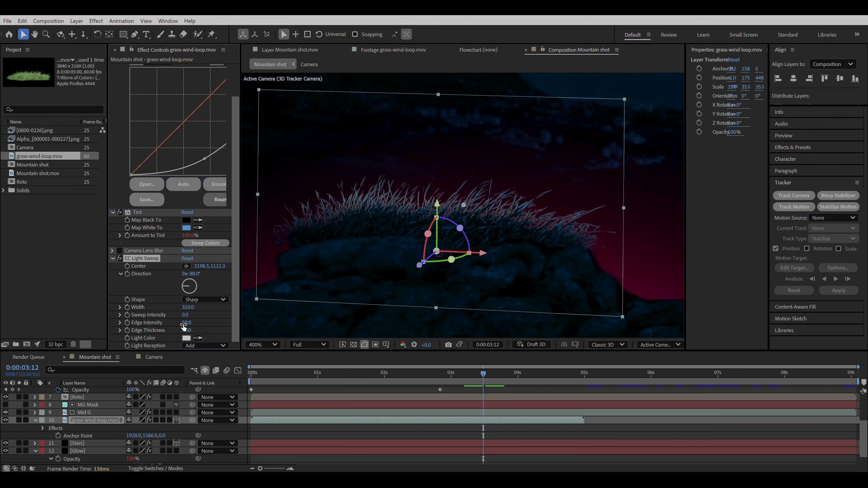
{"action": "left_click_drag", "start_coordinate": [186, 323], "coordinate": [208, 324]}
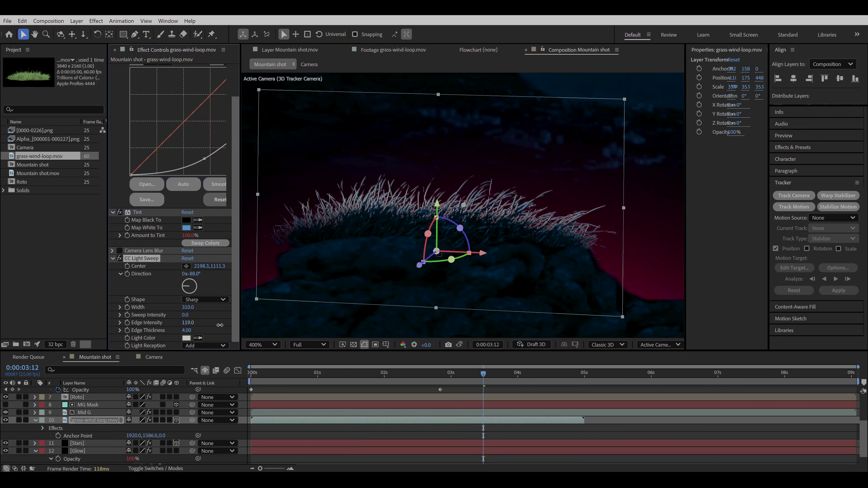
- Link the light sweep's Light Color by expression to Map White To of the FG Tint effect on the Color control layer
{"action": "left_click", "coordinate": [127, 338], "text": "alt"}
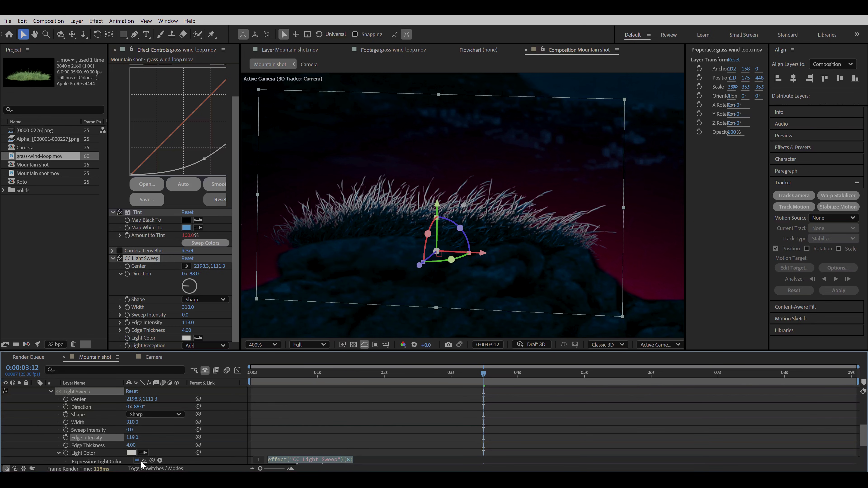
{"action": "scroll", "coordinate": [80, 442], "scroll_direction": "up", "scroll_amount": 5}
{"action": "left_click", "coordinate": [89, 406]}
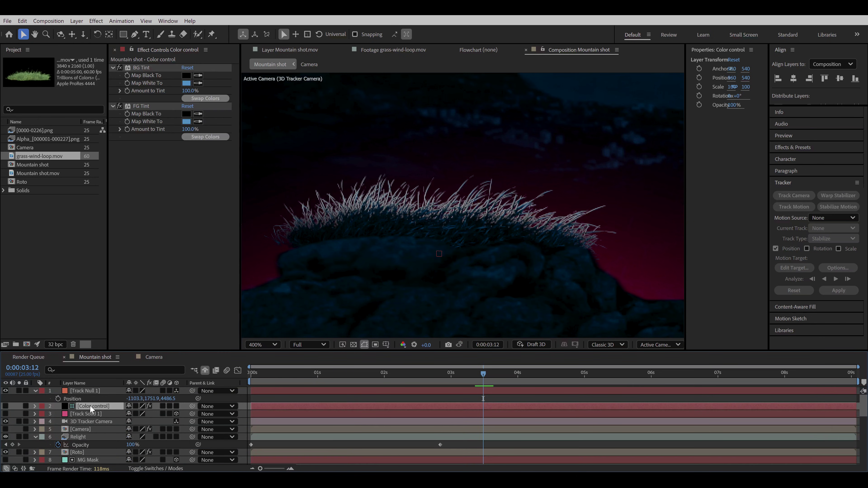
{"action": "scroll", "coordinate": [110, 427], "scroll_direction": "down", "scroll_amount": 6}
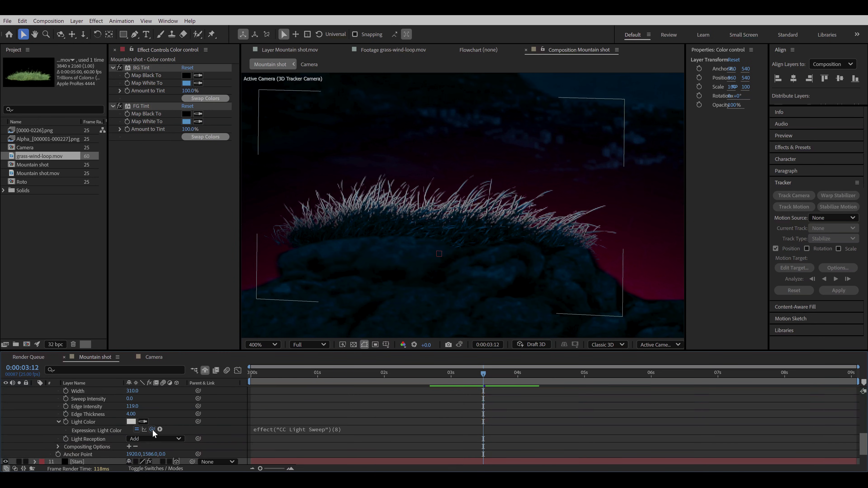
{"action": "left_click_drag", "start_coordinate": [153, 430], "coordinate": [150, 125]}
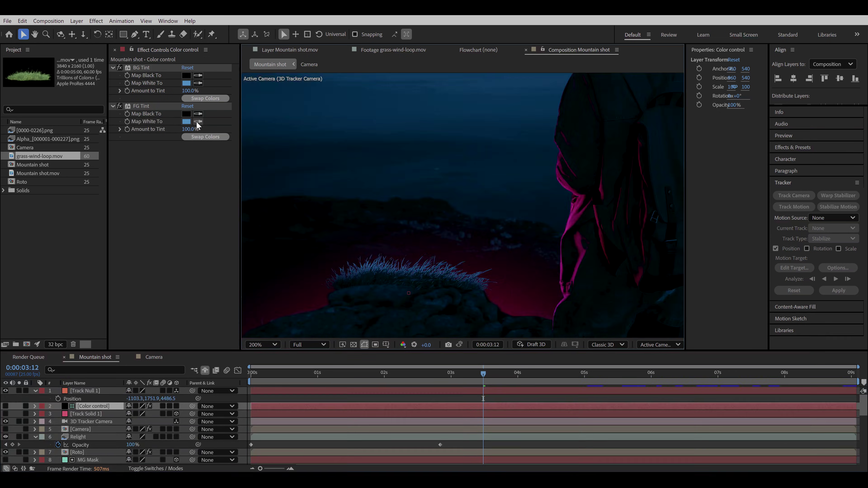
- Set the FG Tint effect's Map White To color on the Color control layer to pink FF0072
{"action": "left_click", "coordinate": [186, 123]}
{"action": "left_click_drag", "start_coordinate": [723, 217], "coordinate": [725, 207]}
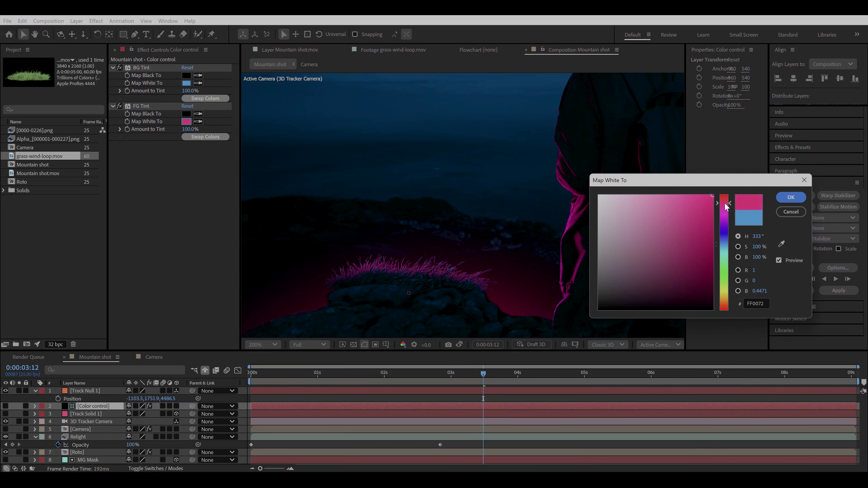
{"action": "left_click", "coordinate": [791, 197]}
- Link the Glow layer's Fill color by expression to the FG Tint effect's Map White To on the Color control layer
{"action": "scroll", "coordinate": [66, 429], "scroll_direction": "down", "scroll_amount": 8}
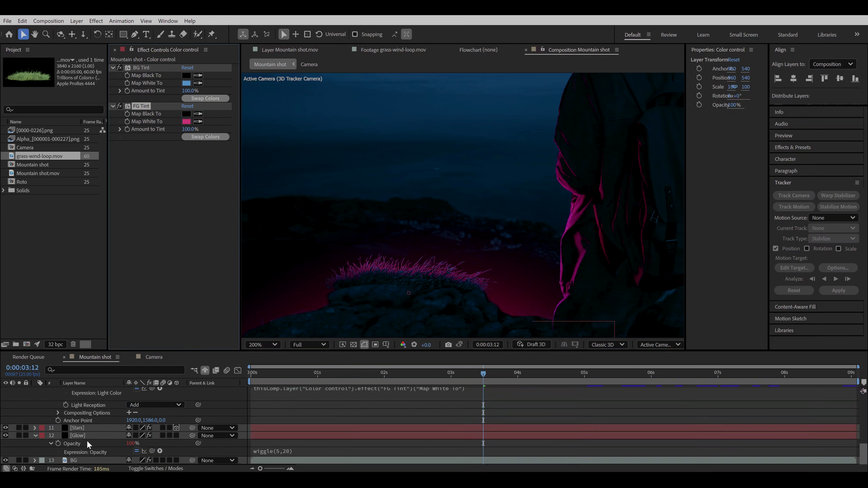
{"action": "left_click", "coordinate": [88, 435]}
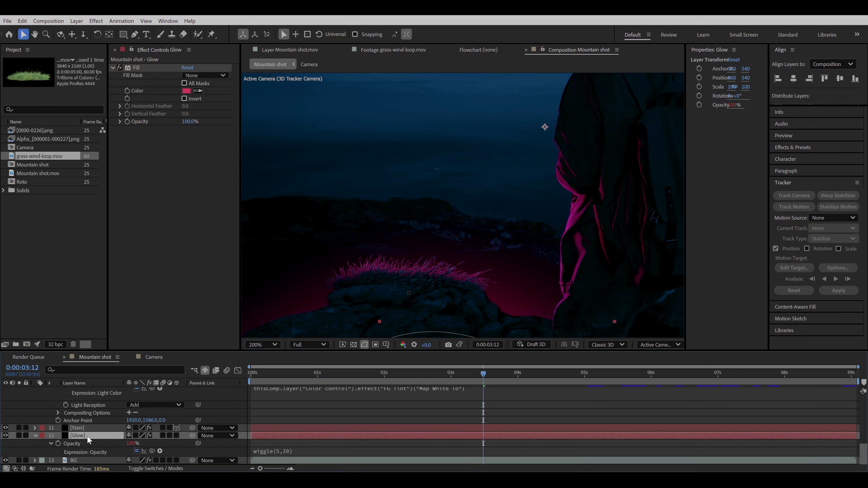
{"action": "left_click", "coordinate": [127, 90], "text": "alt"}
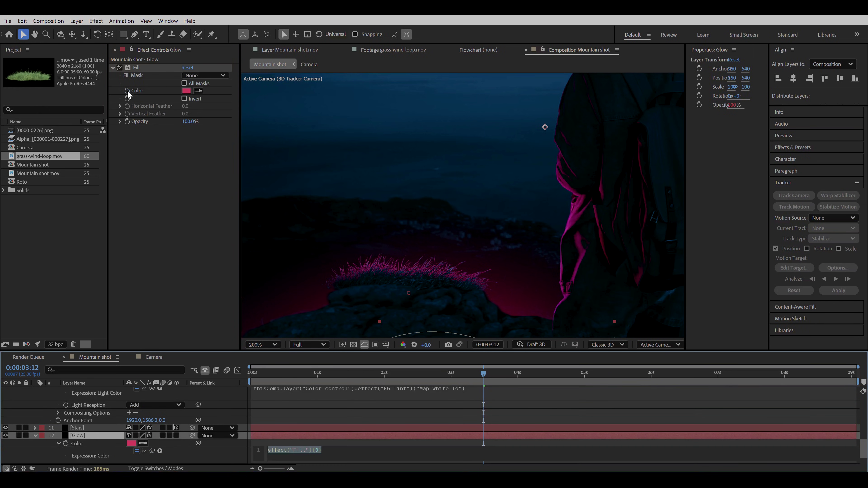
{"action": "scroll", "coordinate": [97, 445], "scroll_direction": "up", "scroll_amount": 8}
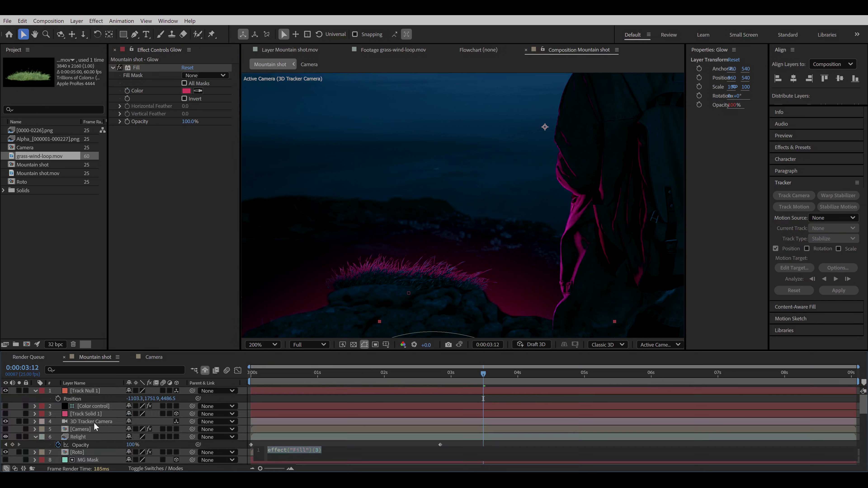
{"action": "left_click", "coordinate": [96, 406]}
{"action": "key", "text": "ctrl+z"}
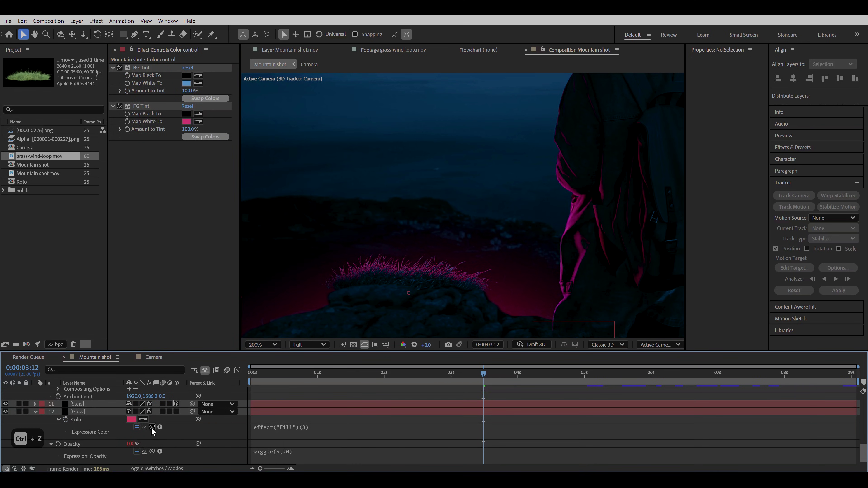
{"action": "left_click_drag", "start_coordinate": [152, 427], "coordinate": [147, 123]}
{"action": "key", "text": "Return"}
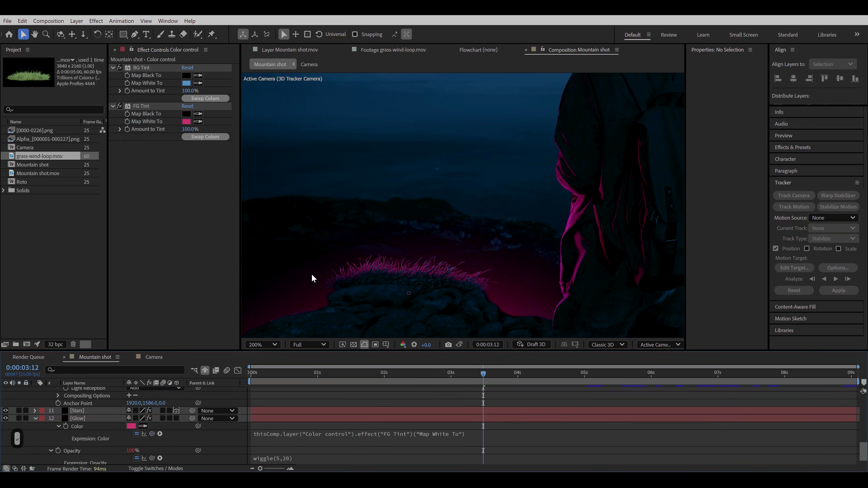
- Copy the Color control layer's FG Tint effect with property links and paste it onto the Relight layer
{"action": "scroll", "coordinate": [330, 439], "scroll_direction": "up", "scroll_amount": 10}
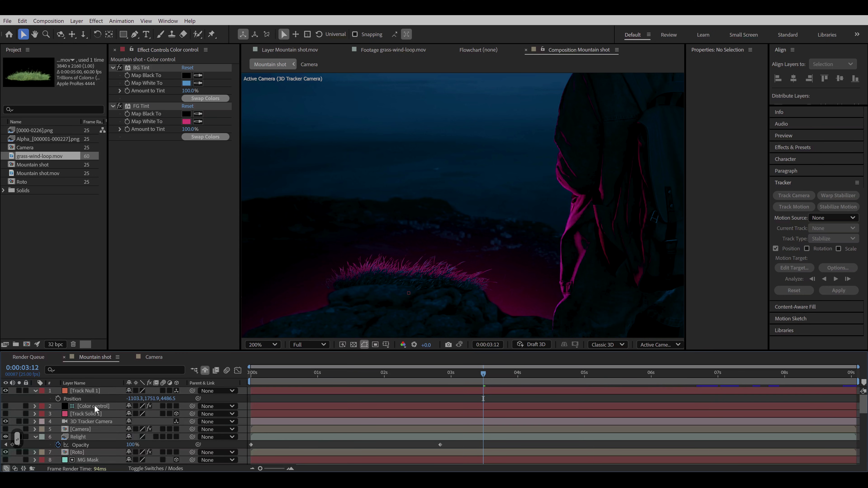
{"action": "left_click", "coordinate": [95, 407]}
{"action": "left_click", "coordinate": [149, 107]}
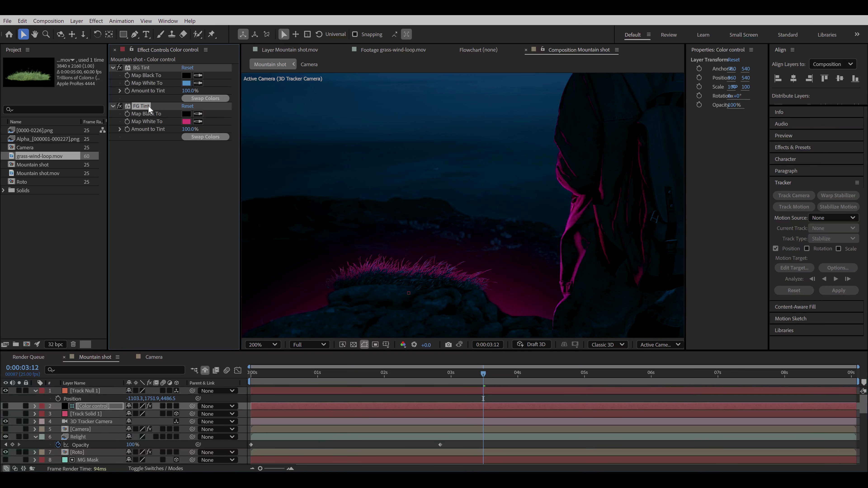
{"action": "left_click", "coordinate": [24, 21]}
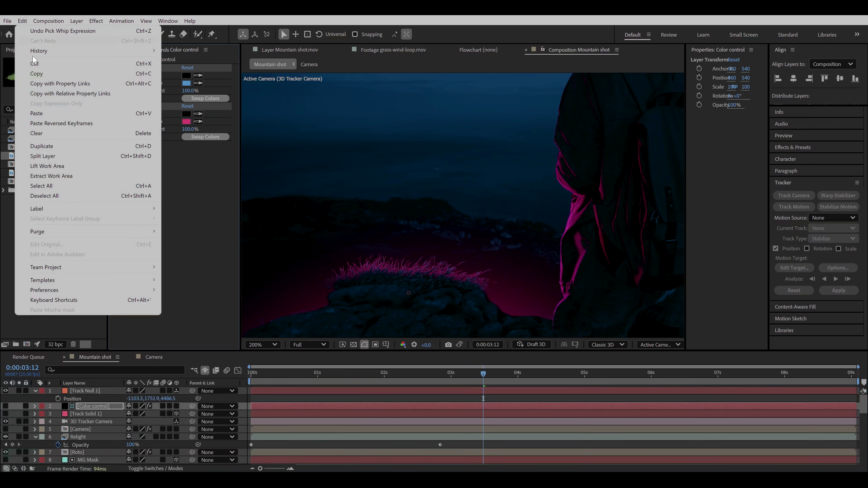
{"action": "left_click", "coordinate": [45, 85]}
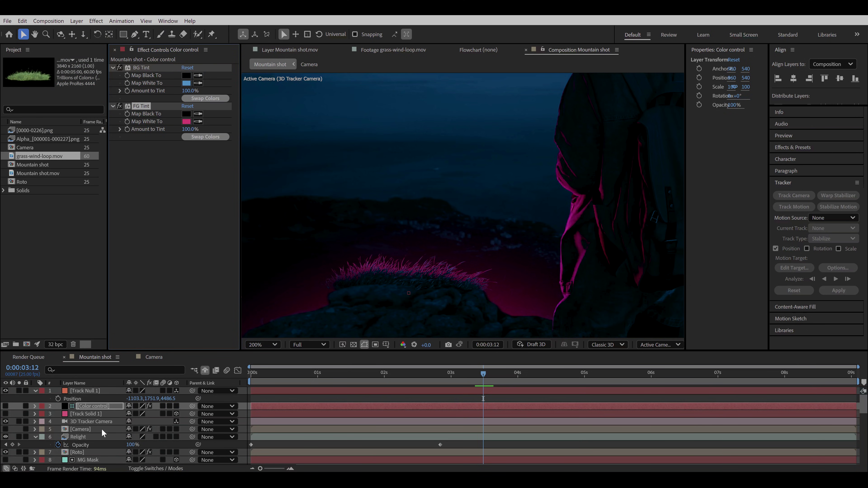
{"action": "left_click", "coordinate": [91, 438]}
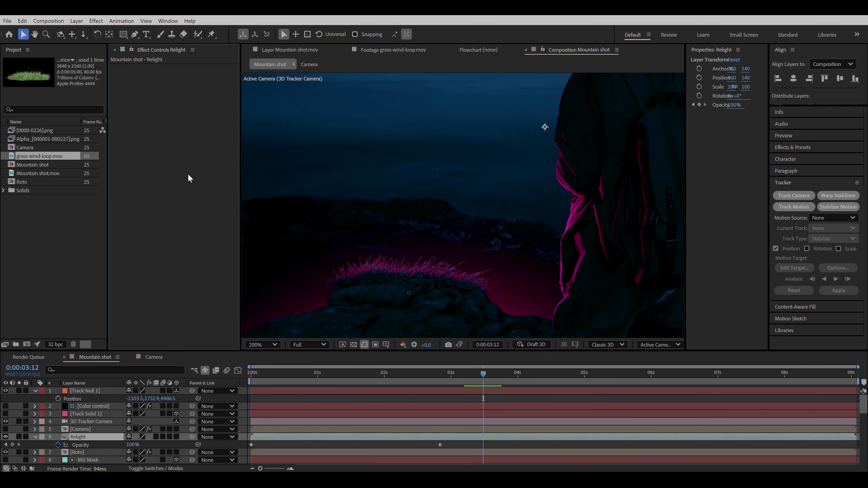
{"action": "key", "text": "ctrl+v"}
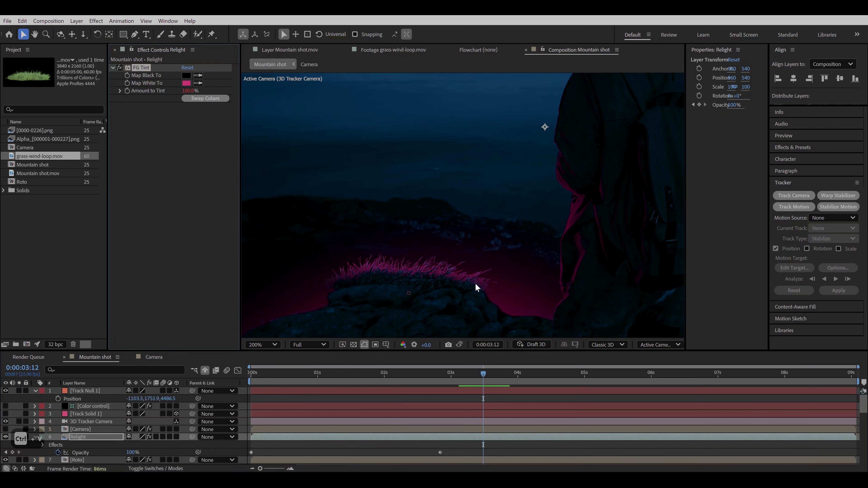
- Try green 00FF27 as the FG Tint's Map White To color to test the linked layers
{"action": "left_click", "coordinate": [89, 406]}
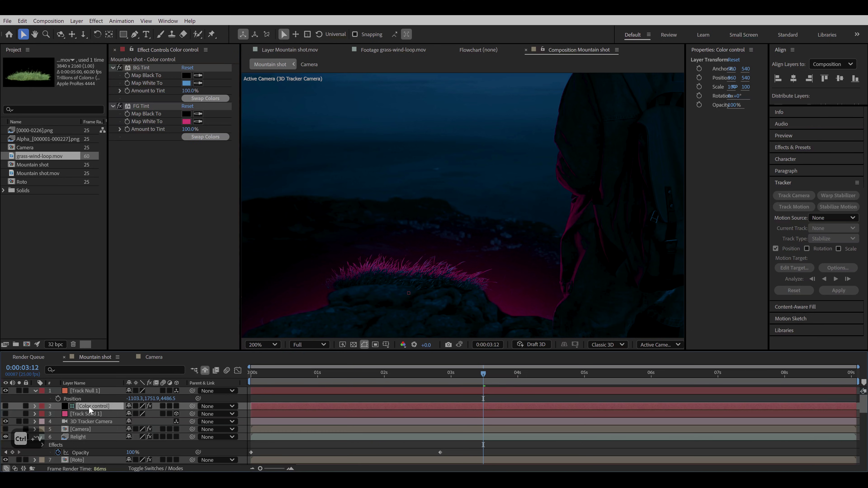
{"action": "scroll", "coordinate": [532, 221], "scroll_direction": "down", "scroll_amount": 1}
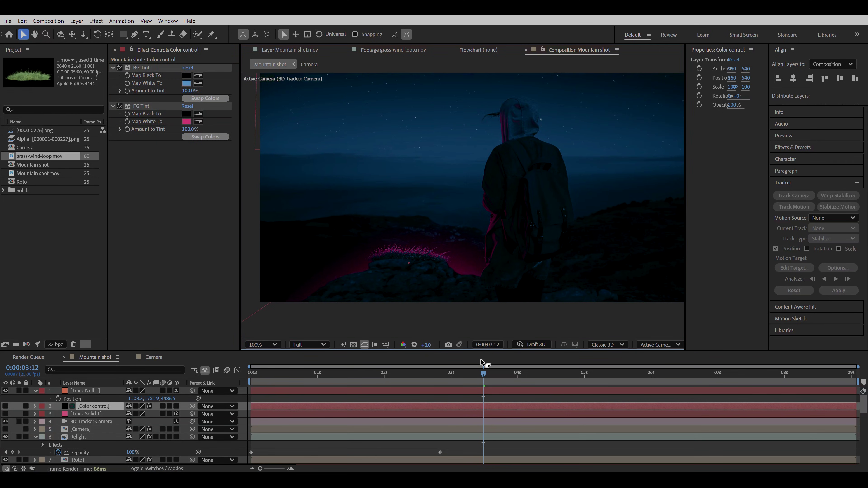
{"action": "left_click_drag", "start_coordinate": [483, 373], "coordinate": [501, 372]}
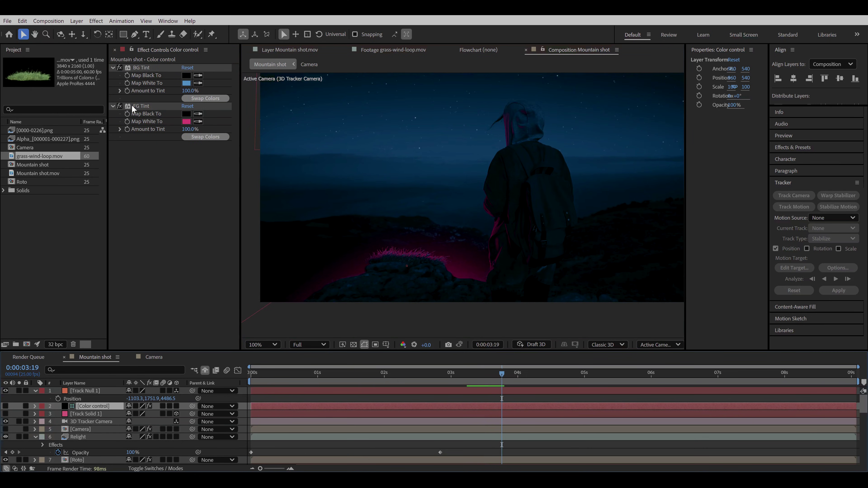
{"action": "left_click", "coordinate": [187, 121]}
{"action": "left_click_drag", "start_coordinate": [729, 211], "coordinate": [726, 272]}
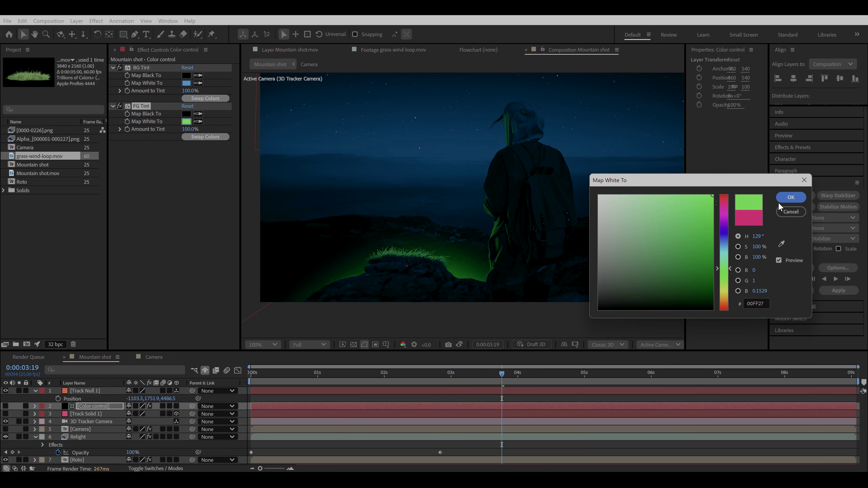
{"action": "left_click", "coordinate": [781, 212]}
- Duplicate the grass-wind-loop.mov layer and move, rotate and scale the copies along the rock ridge to make five grass layers
{"action": "left_click_drag", "start_coordinate": [489, 229], "coordinate": [416, 222]}
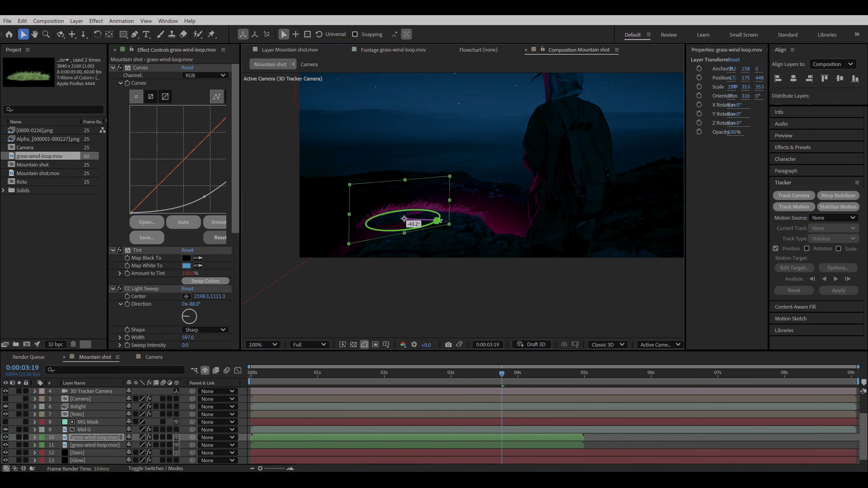
{"action": "left_click_drag", "start_coordinate": [405, 185], "coordinate": [405, 200]}
{"action": "scroll", "coordinate": [382, 243], "scroll_direction": "up", "scroll_amount": 1}
{"action": "left_click_drag", "start_coordinate": [473, 216], "coordinate": [463, 218]}
{"action": "left_click_drag", "start_coordinate": [423, 208], "coordinate": [420, 200]}
{"action": "mouse_move", "coordinate": [464, 217]}
{"action": "left_mouse_down"}
{"action": "mouse_move", "coordinate": [428, 196]}
{"action": "mouse_move", "coordinate": [465, 210]}
{"action": "left_mouse_up"}
{"action": "key", "text": "ctrl+d"}
{"action": "left_click_drag", "start_coordinate": [432, 213], "coordinate": [432, 220]}
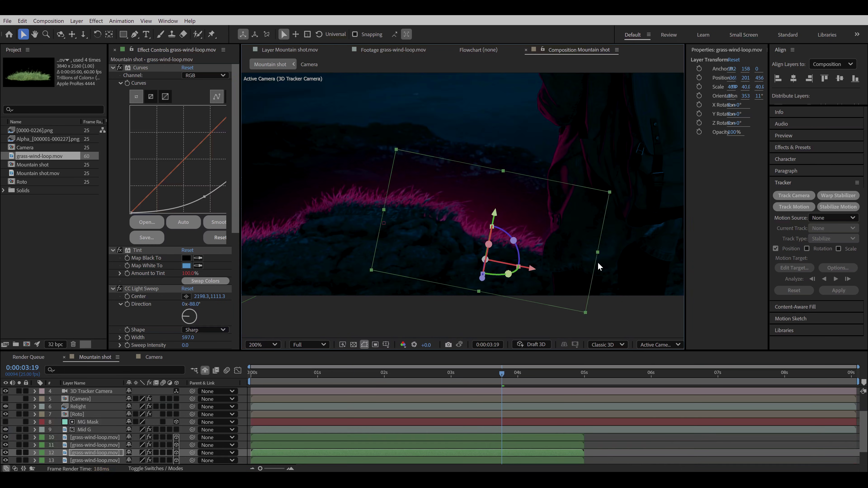
{"action": "left_click_drag", "start_coordinate": [488, 244], "coordinate": [475, 252]}
{"action": "left_click_drag", "start_coordinate": [312, 281], "coordinate": [311, 276]}
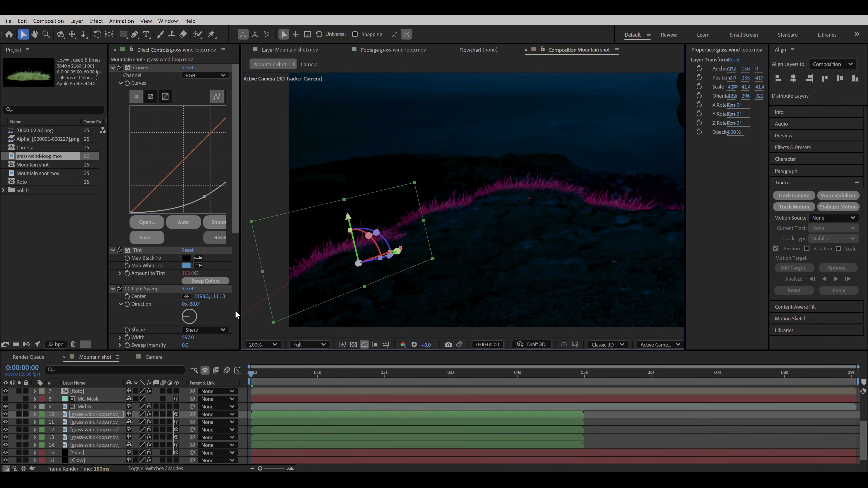
- Set the light sweep's edge intensity to 20 on the grass copy at the far left end of the ridge
{"action": "scroll", "coordinate": [184, 319], "scroll_direction": "down", "scroll_amount": 3}
{"action": "left_click", "coordinate": [188, 271]}
{"action": "type", "text": "20"}
{"action": "key", "text": "Return"}
- Set the light sweep's edge intensity to 40 on the neighbouring grass copy, layer 11
{"action": "key", "text": "ctrl+Down"}
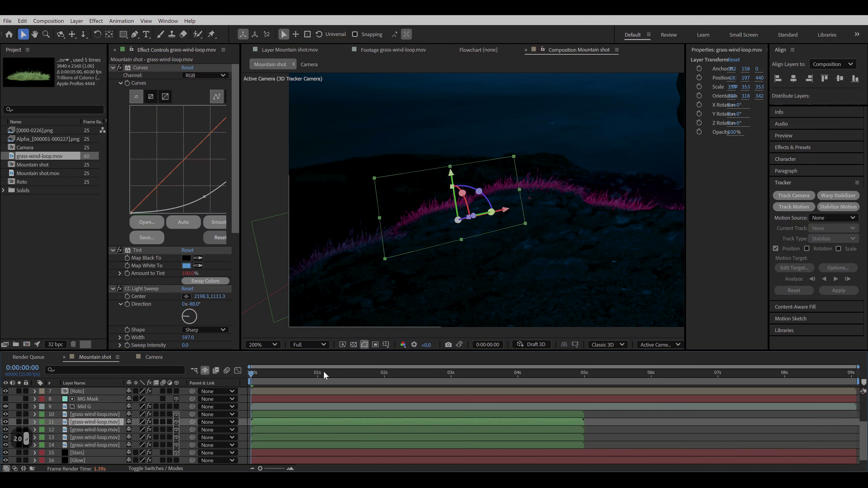
{"action": "scroll", "coordinate": [356, 301], "scroll_direction": "up", "scroll_amount": 2}
{"action": "scroll", "coordinate": [188, 307], "scroll_direction": "down", "scroll_amount": 2}
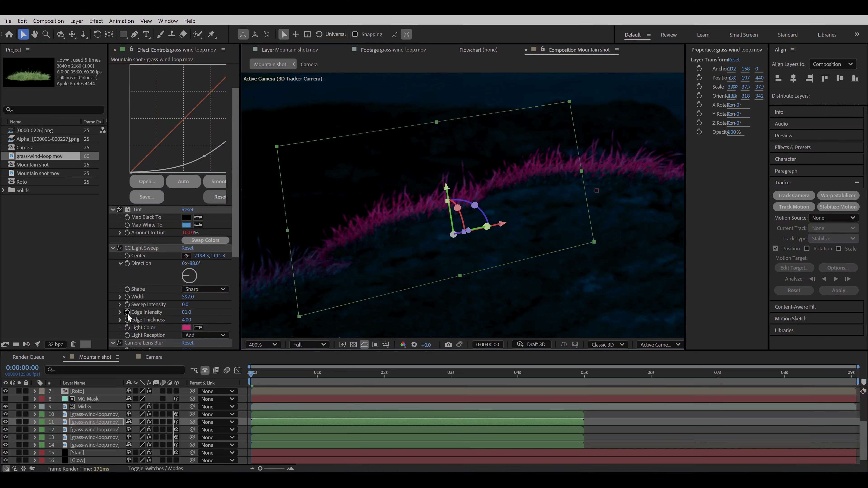
{"action": "left_click", "coordinate": [188, 312]}
{"action": "type", "text": "40"}
{"action": "key", "text": "Return"}
- Reshape the Glow layer's mask toward the rock ridge at the start of the composition and keyframe its Mask Path
{"action": "left_click", "coordinate": [460, 301]}
{"action": "scroll", "coordinate": [461, 295], "scroll_direction": "down", "scroll_amount": 3}
{"action": "left_click", "coordinate": [394, 302]}
{"action": "scroll", "coordinate": [424, 283], "scroll_direction": "down", "scroll_amount": 1}
{"action": "scroll", "coordinate": [439, 267], "scroll_direction": "up", "scroll_amount": 2}
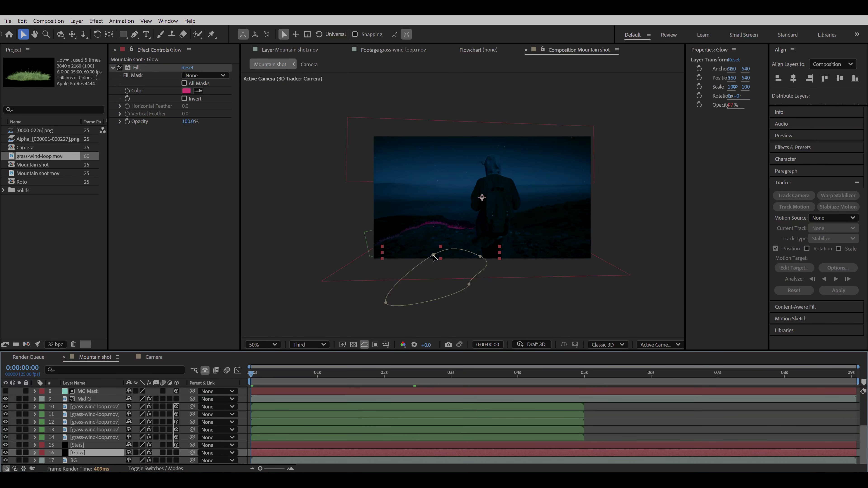
{"action": "left_click_drag", "start_coordinate": [434, 255], "coordinate": [426, 240]}
{"action": "key", "text": "m"}
{"action": "left_click", "coordinate": [66, 453]}
- Reshape the Glow layer's mask at 3 seconds to follow the rock, creating a second Mask Path keyframe
{"action": "left_click_drag", "start_coordinate": [269, 375], "coordinate": [451, 397]}
{"action": "scroll", "coordinate": [389, 279], "scroll_direction": "up", "scroll_amount": 1}
{"action": "left_click_drag", "start_coordinate": [389, 278], "coordinate": [471, 221]}
{"action": "key", "text": "ctrl+z"}
{"action": "scroll", "coordinate": [410, 269], "scroll_direction": "down", "scroll_amount": 1}
{"action": "scroll", "coordinate": [423, 265], "scroll_direction": "up", "scroll_amount": 1}
{"action": "mouse_move", "coordinate": [397, 225]}
{"action": "left_mouse_down"}
{"action": "mouse_move", "coordinate": [389, 229]}
{"action": "mouse_move", "coordinate": [409, 225]}
{"action": "left_mouse_up"}
{"action": "key", "text": "ctrl+z"}
{"action": "left_click_drag", "start_coordinate": [510, 256], "coordinate": [512, 268]}
{"action": "left_click_drag", "start_coordinate": [462, 257], "coordinate": [425, 338]}
{"action": "scroll", "coordinate": [424, 337], "scroll_direction": "down", "scroll_amount": 2}
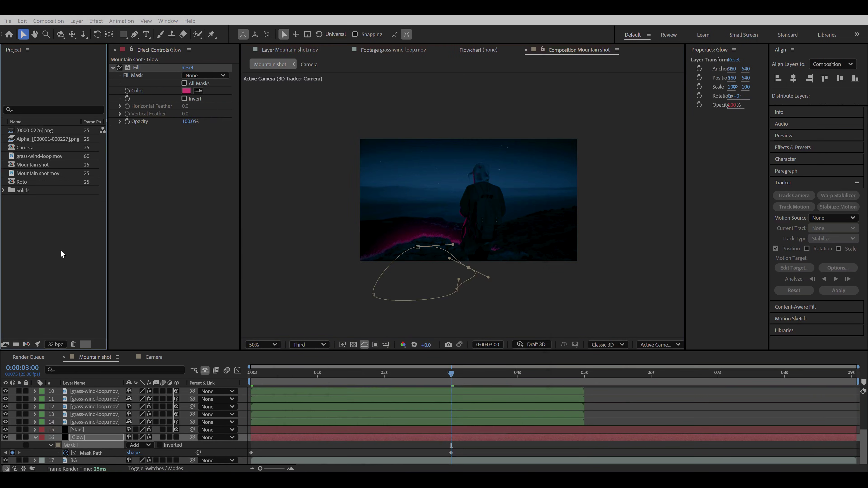
- Import the Particles footage from the Assets folder into the project
{"action": "double_click", "coordinate": [60, 252]}
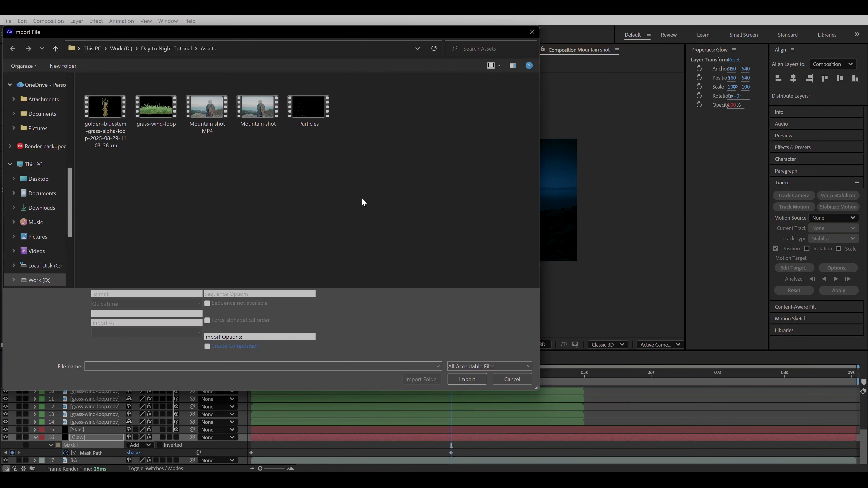
{"action": "left_click", "coordinate": [307, 108]}
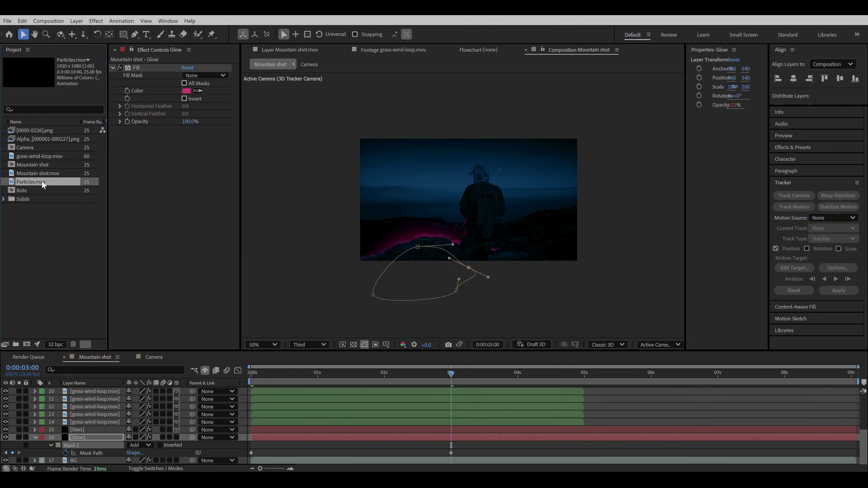
- Place Particles.mov as a 3D layer directly above the Stars layer and give it Track Null 1's position
{"action": "left_click_drag", "start_coordinate": [43, 184], "coordinate": [84, 432]}
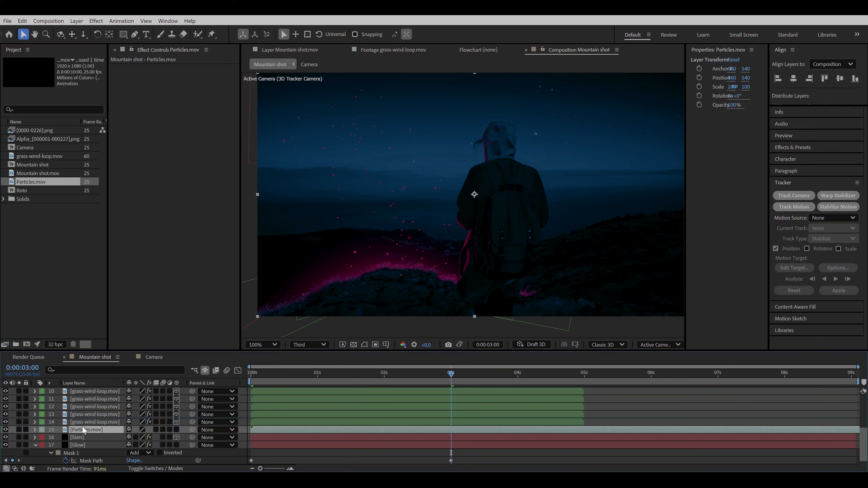
{"action": "left_click", "coordinate": [177, 430]}
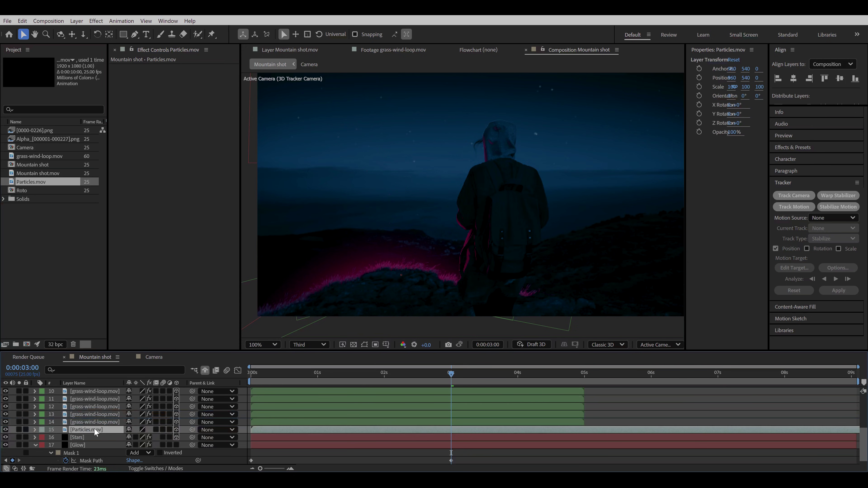
{"action": "scroll", "coordinate": [97, 434], "scroll_direction": "up", "scroll_amount": 5}
{"action": "left_click", "coordinate": [75, 393]}
{"action": "key", "text": "p"}
{"action": "key", "text": "ctrl+c"}
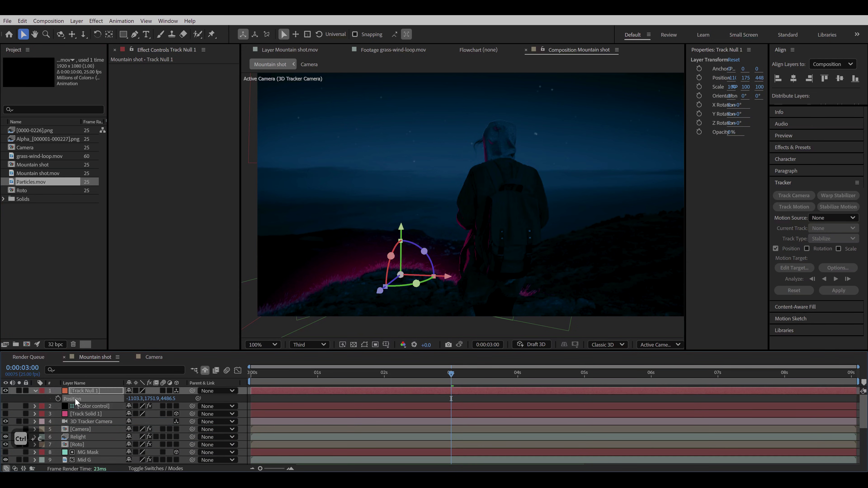
{"action": "scroll", "coordinate": [79, 414], "scroll_direction": "down", "scroll_amount": 5}
{"action": "left_click", "coordinate": [88, 424]}
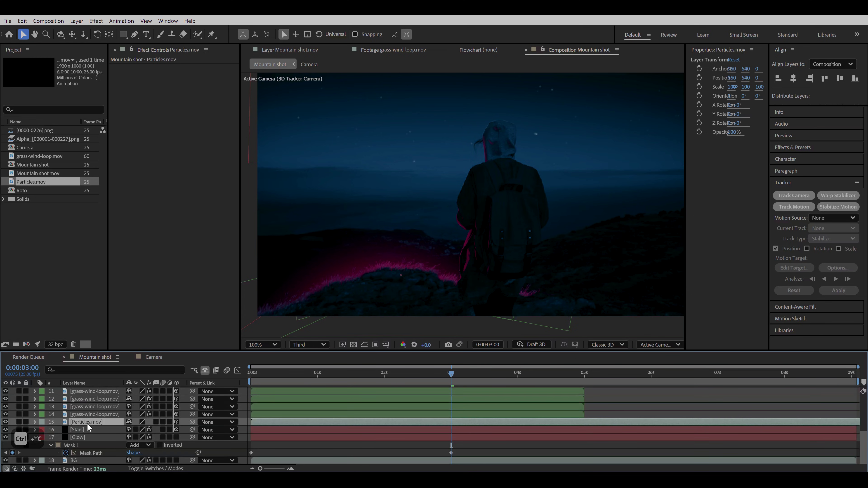
- Push the Particles layer back in depth, scale it to about 431% and turn it slightly so it covers the frame
{"action": "key", "text": "comma"}
{"action": "left_click_drag", "start_coordinate": [463, 259], "coordinate": [507, 289]}
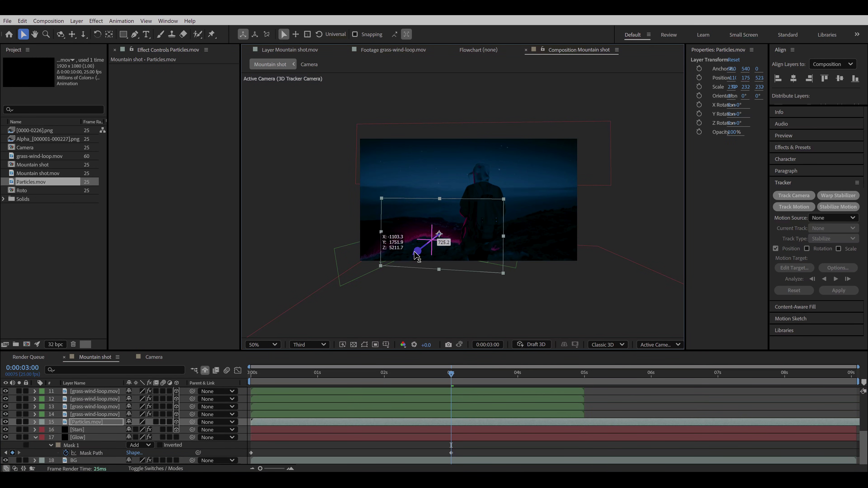
{"action": "left_click_drag", "start_coordinate": [467, 240], "coordinate": [468, 240]}
{"action": "key", "text": "ctrl+z"}
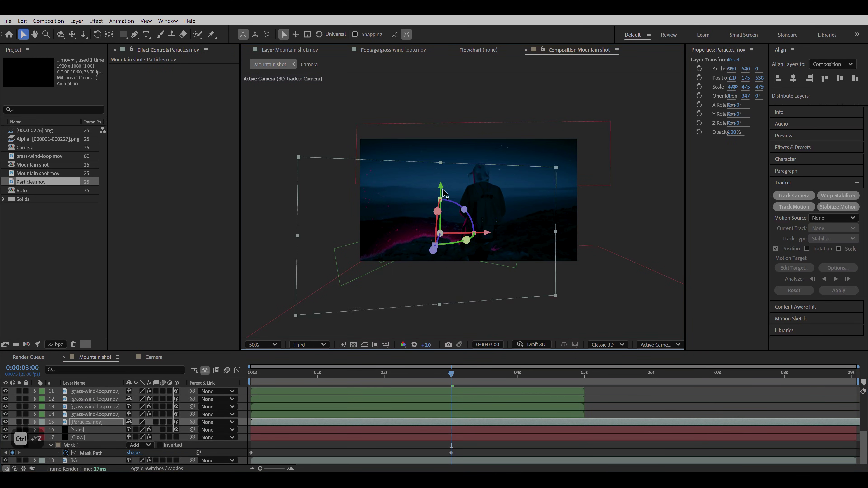
{"action": "left_click_drag", "start_coordinate": [465, 197], "coordinate": [525, 228]}
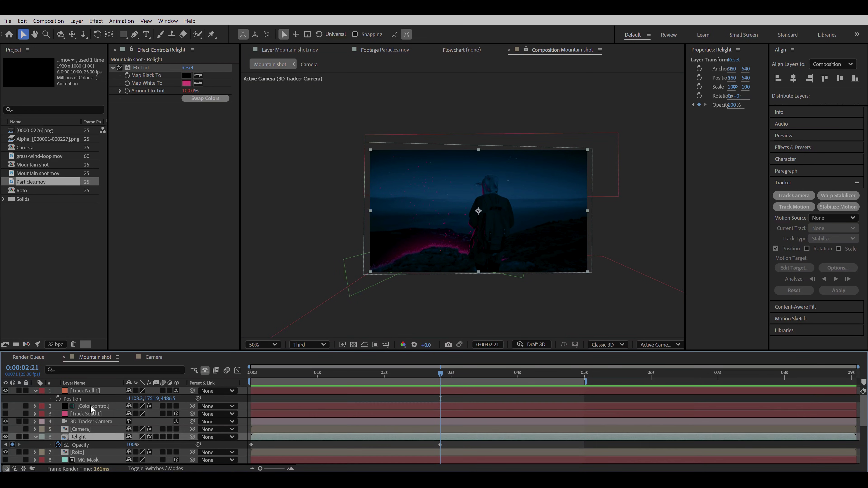
- Copy the FG Tint effect with property links from the Color control layer and paste it onto the Particles layer
{"action": "left_click", "coordinate": [92, 407]}
{"action": "left_click", "coordinate": [139, 111]}
{"action": "left_click", "coordinate": [22, 21]}
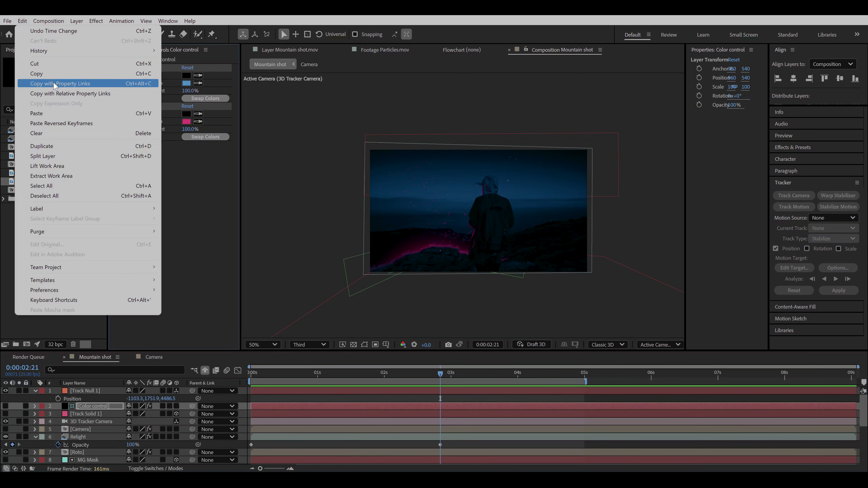
{"action": "left_click", "coordinate": [55, 86]}
{"action": "scroll", "coordinate": [97, 435], "scroll_direction": "down", "scroll_amount": 5}
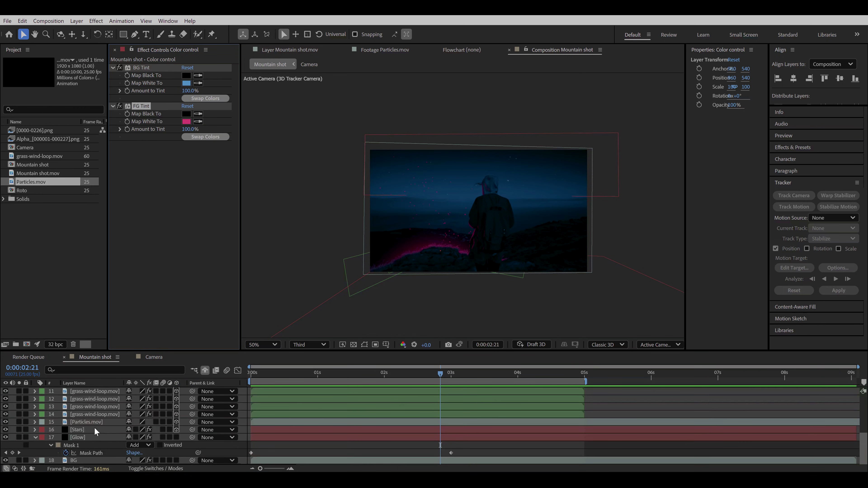
{"action": "left_click", "coordinate": [96, 423]}
{"action": "key", "text": "ctrl+v"}
{"action": "scroll", "coordinate": [447, 269], "scroll_direction": "up", "scroll_amount": 1}
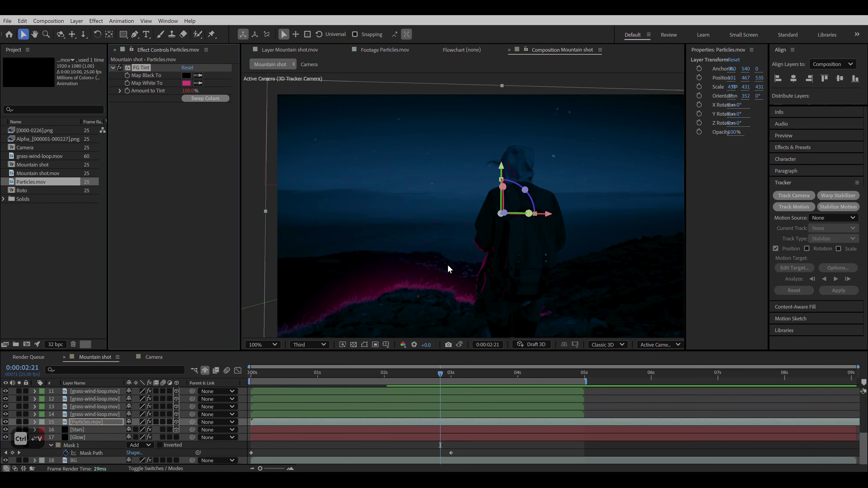
- Create an adjustment layer above all other layers and apply the Deep Glow 2 effect to it
{"action": "left_click", "coordinate": [76, 20]}
{"action": "mouse_move", "coordinate": [151, 32]}
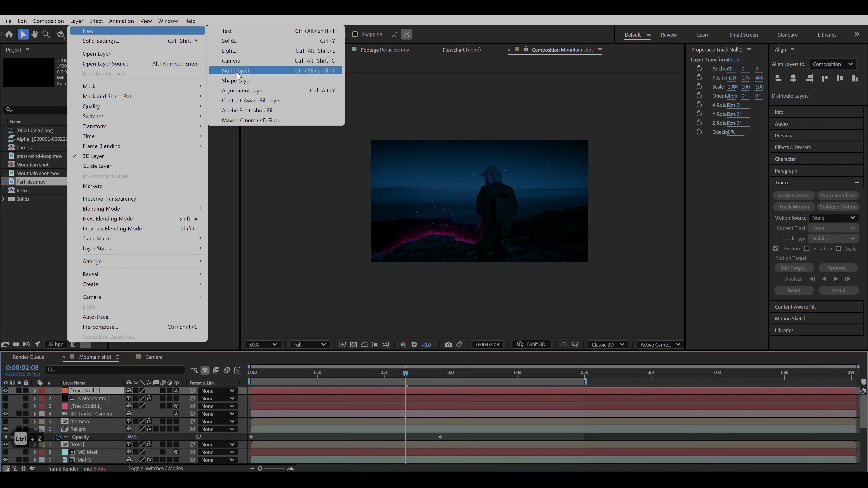
{"action": "left_click", "coordinate": [241, 91]}
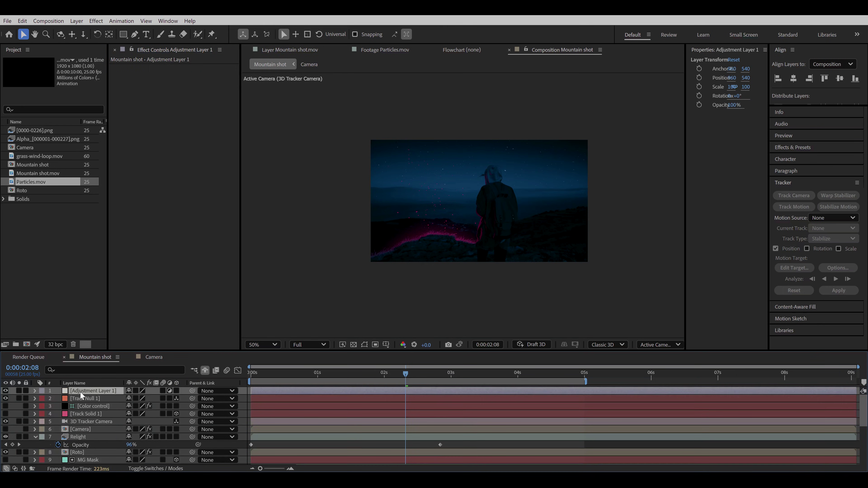
{"action": "key", "text": "ctrl+space"}
{"action": "type", "text": "dee"}
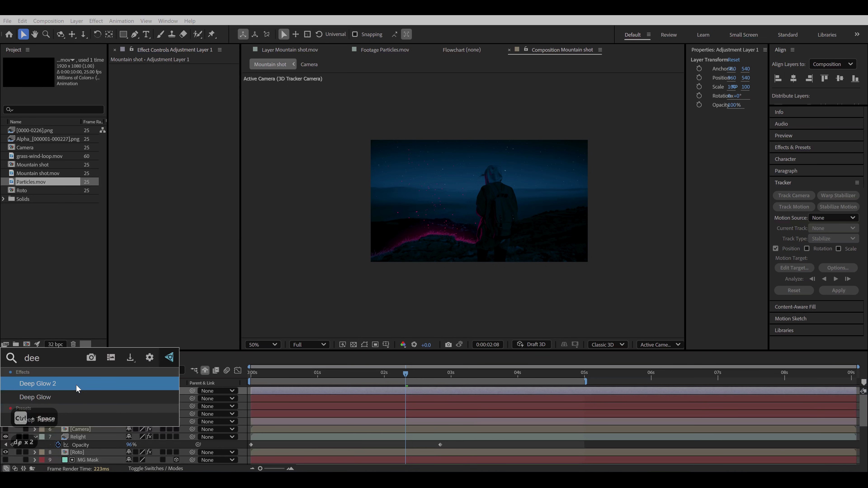
{"action": "left_click", "coordinate": [76, 383]}
- Set the exposure of Deep Glow 2 on the adjustment layer to 0.06
{"action": "key", "text": "period"}
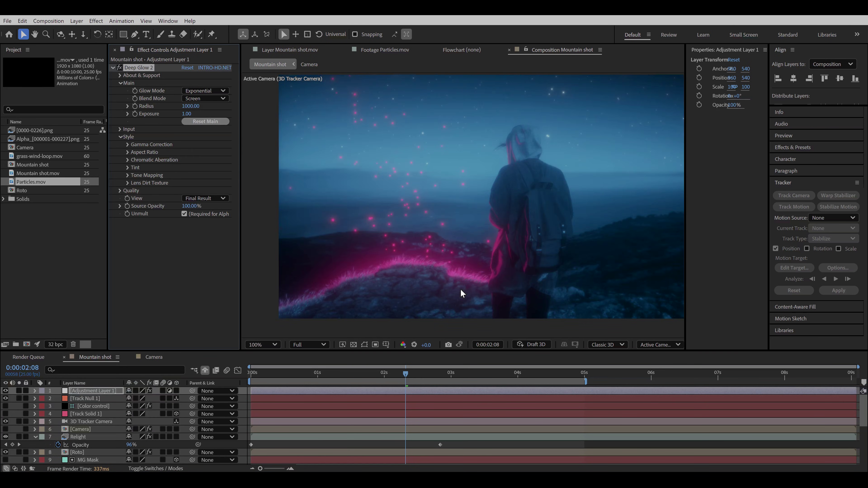
{"action": "type", "text": "1"}
{"action": "key", "text": "Return"}
- Create a second adjustment layer above the glow adjustment layer and apply the Add Grain effect to it
{"action": "left_click", "coordinate": [105, 391]}
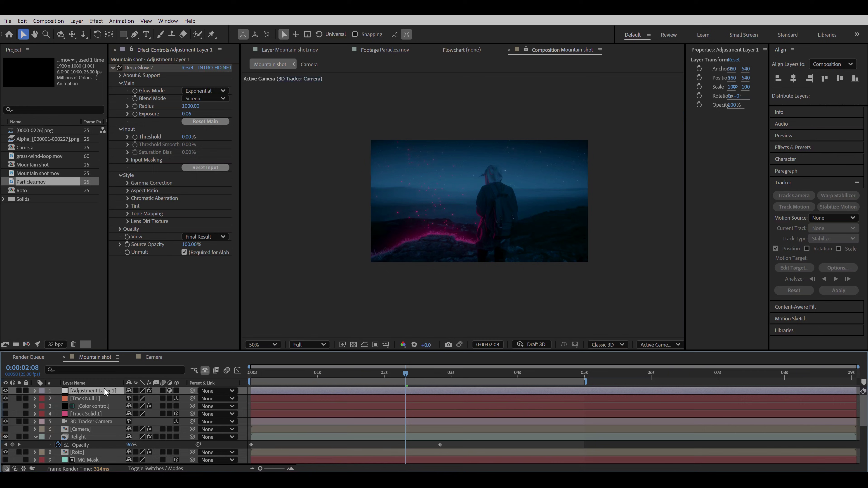
{"action": "key", "text": "ctrl+alt+y"}
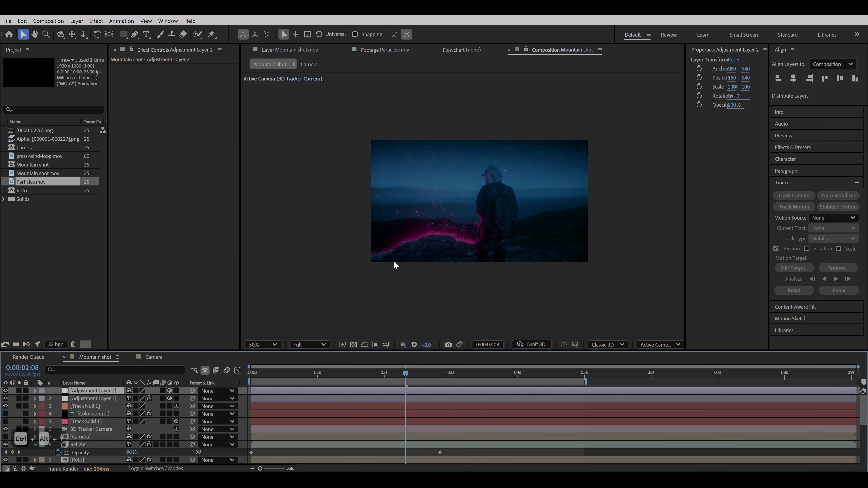
{"action": "key", "text": "ctrl+space"}
{"action": "type", "text": "add"}
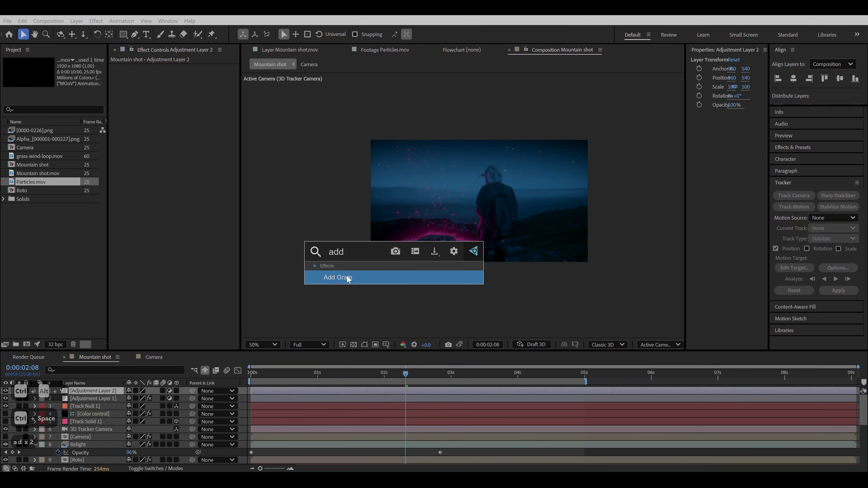
{"action": "left_click", "coordinate": [344, 277]}
- Set Add Grain to Final Output viewing mode with intensity 0.1 and size 0.5, checking the grain up close on the subject and grass
{"action": "key", "text": "period"}
{"action": "key", "text": "period"}
{"action": "key", "text": "period"}
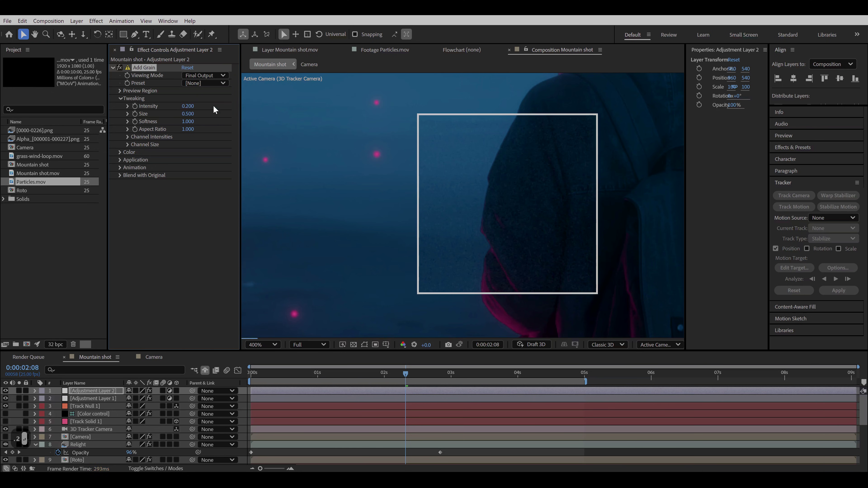
{"action": "scroll", "coordinate": [517, 182], "scroll_direction": "down", "scroll_amount": 2}
{"action": "scroll", "coordinate": [508, 203], "scroll_direction": "up", "scroll_amount": 2}
{"action": "left_click_drag", "start_coordinate": [629, 241], "coordinate": [504, 126]}
{"action": "scroll", "coordinate": [437, 210], "scroll_direction": "down", "scroll_amount": 2}
{"action": "scroll", "coordinate": [501, 163], "scroll_direction": "up", "scroll_amount": 1}
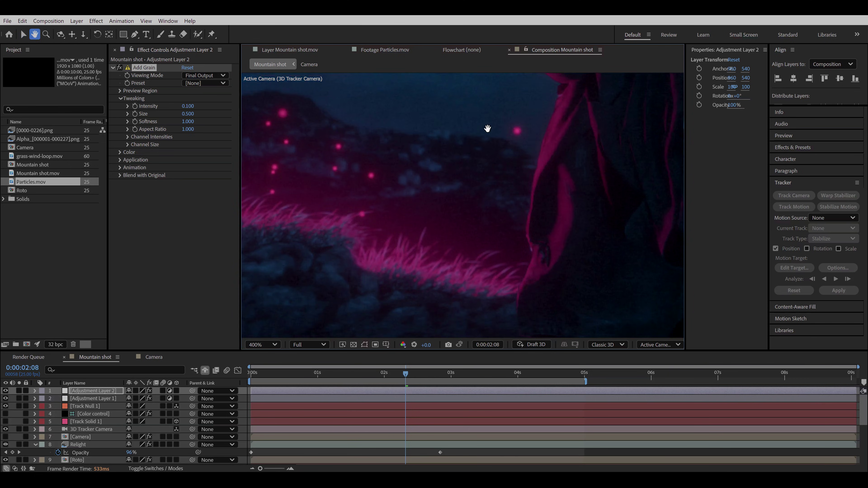